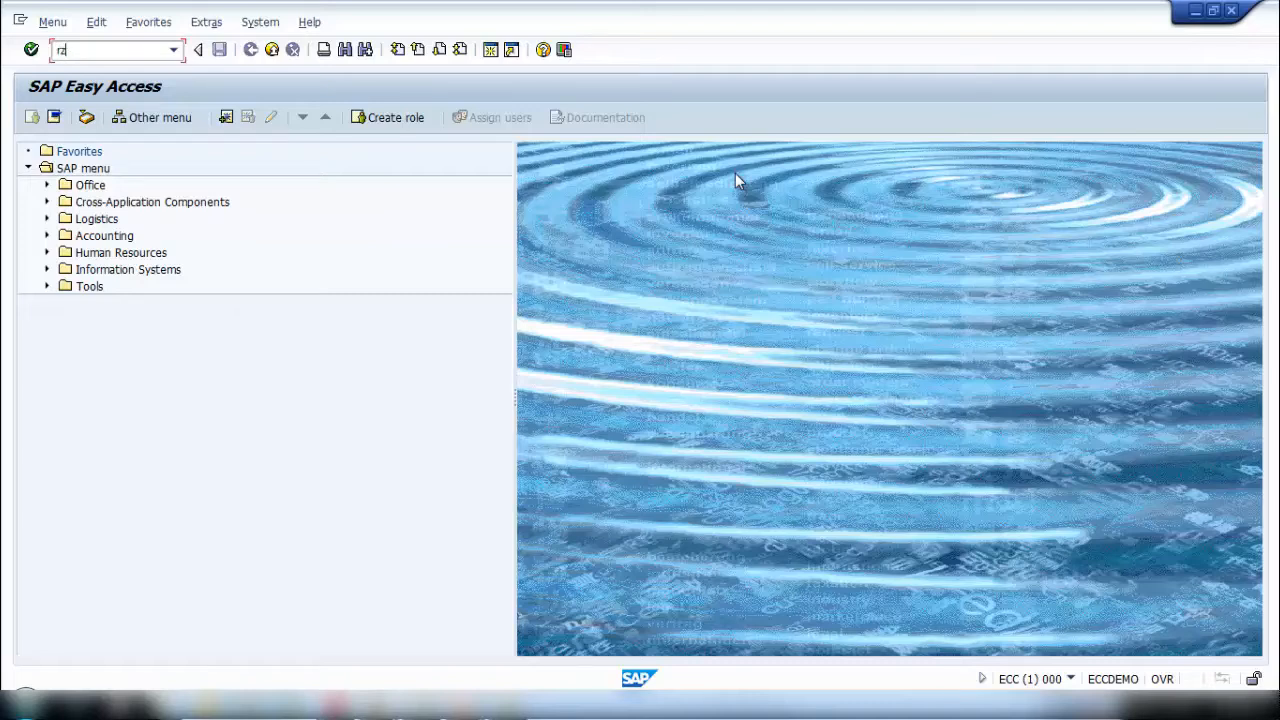
- Go to transaction RZ21 and open the Create CSMREG User function for configuring the central system
{"action": "type", "text": "z21"}
{"action": "key", "text": "Return"}
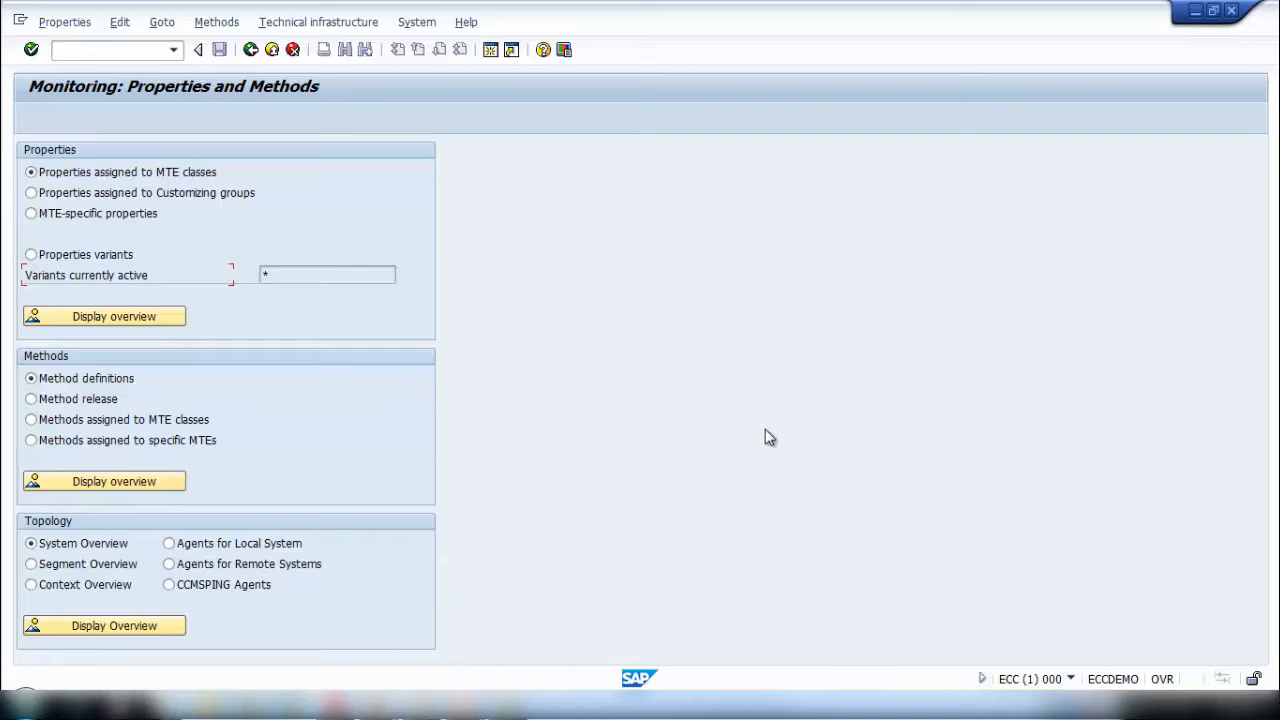
{"action": "left_click", "coordinate": [324, 23]}
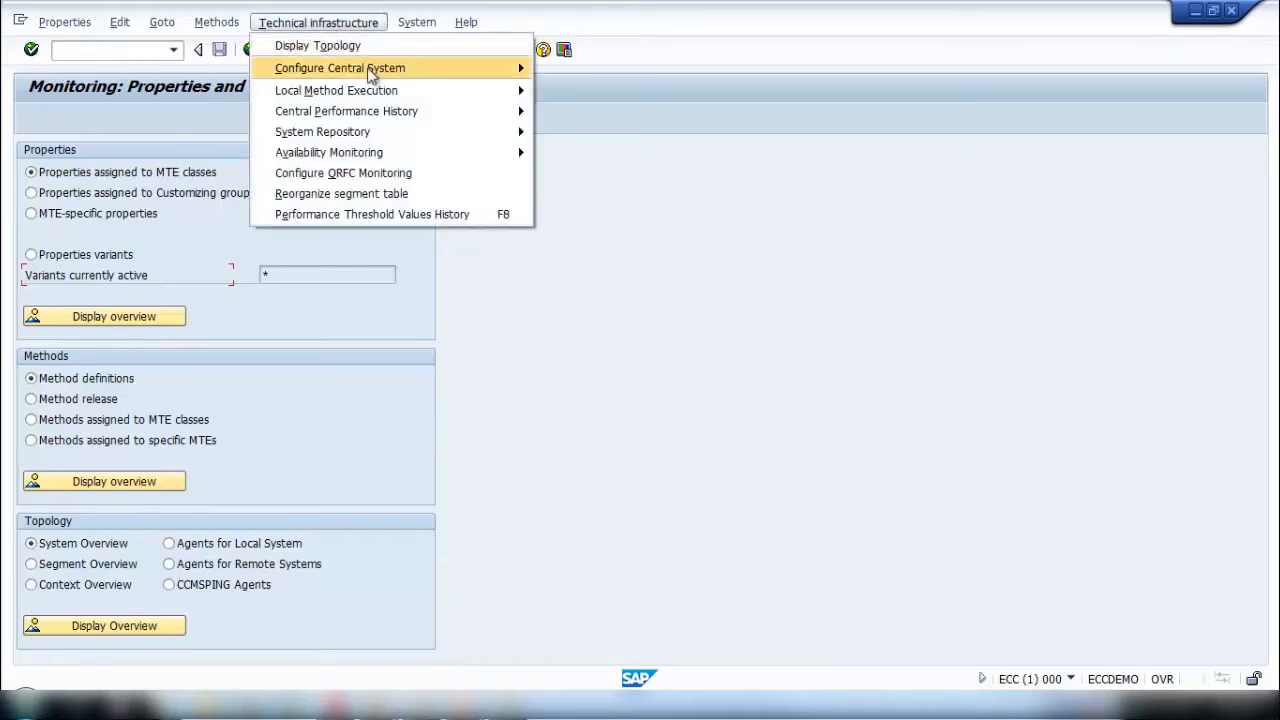
{"action": "mouse_move", "coordinate": [369, 69]}
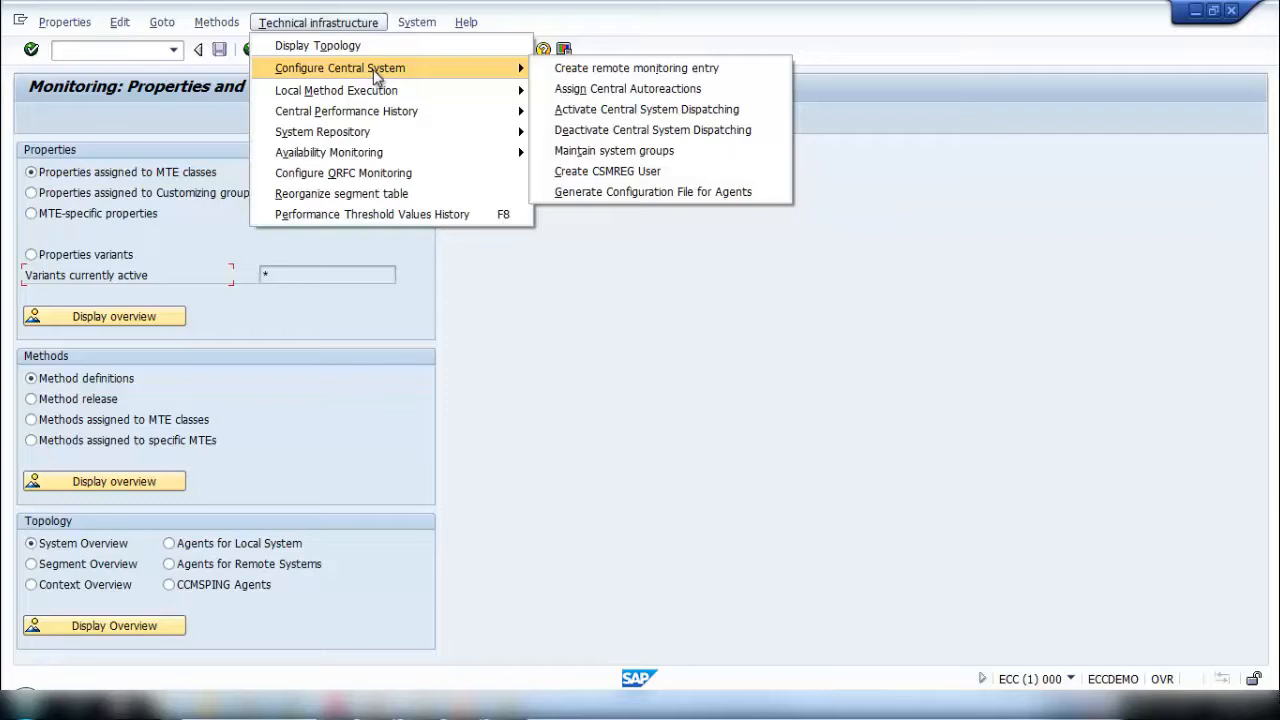
{"action": "left_click", "coordinate": [607, 172]}
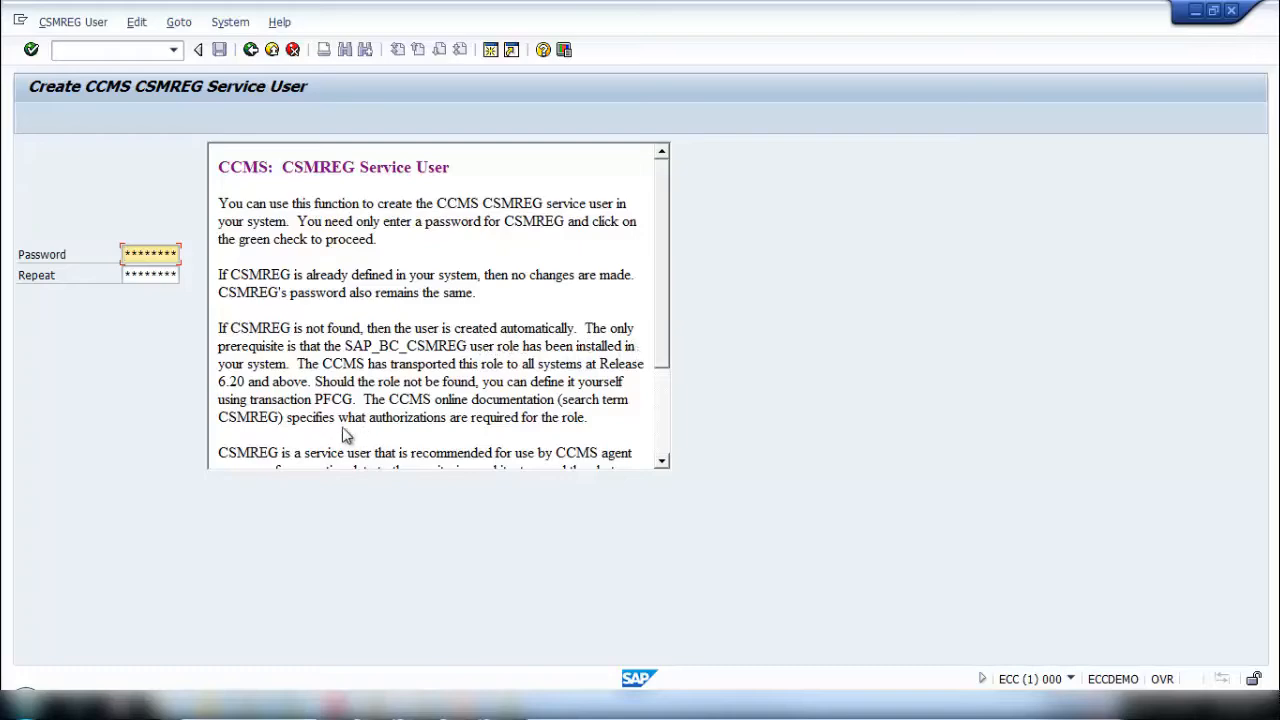
{"action": "left_click_drag", "start_coordinate": [667, 313], "coordinate": [670, 418]}
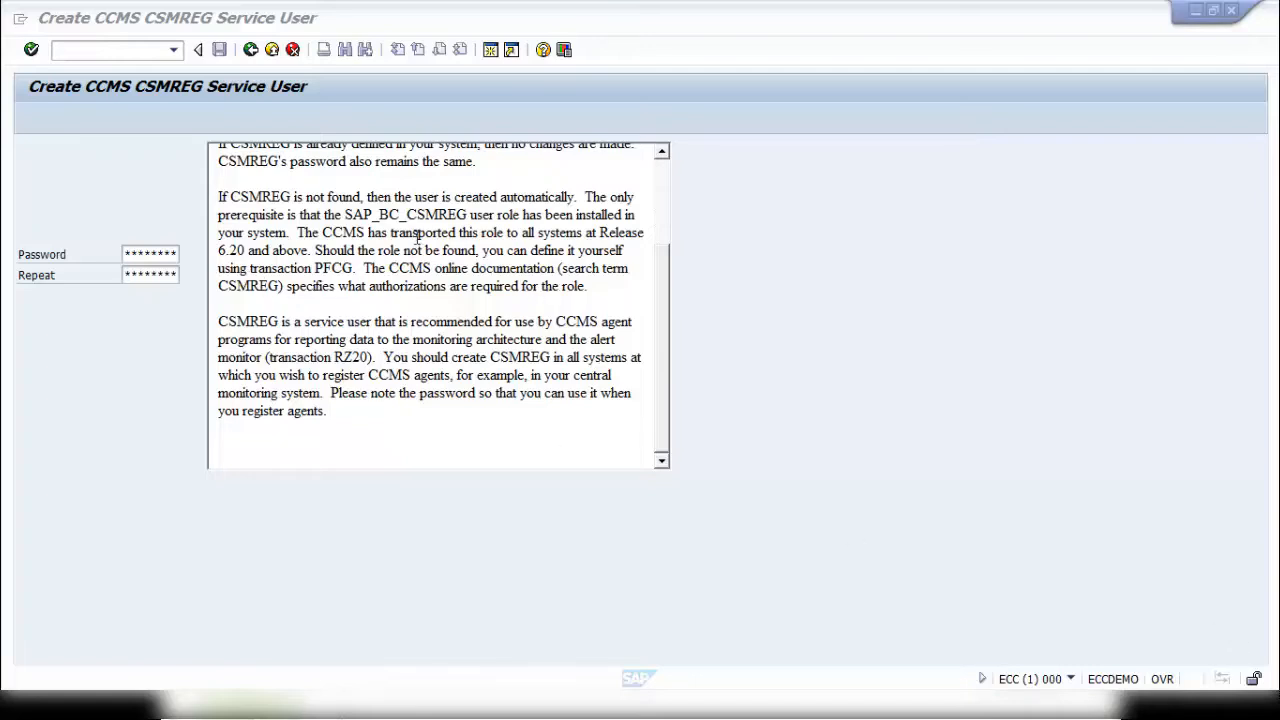
- In a second session, open transaction PFCG and display the authorizations of role SAP_BC_CSMREG
{"action": "left_click", "coordinate": [131, 50]}
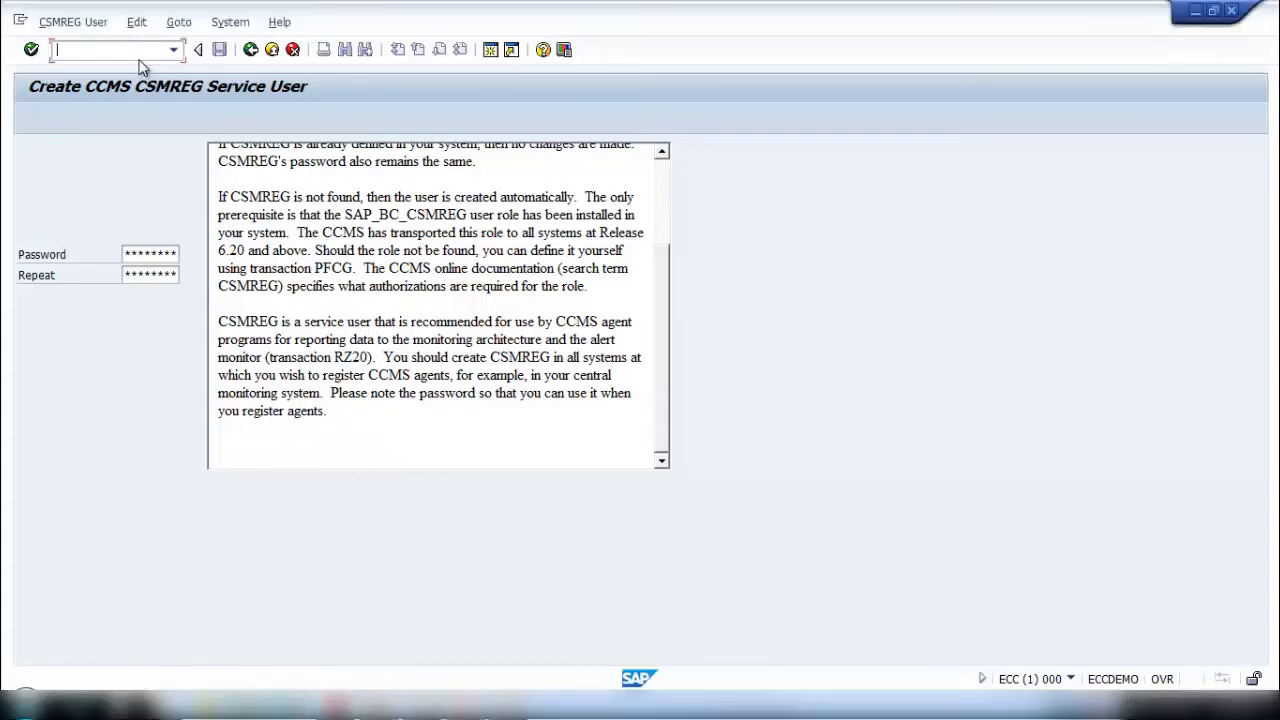
{"action": "left_click", "coordinate": [346, 215]}
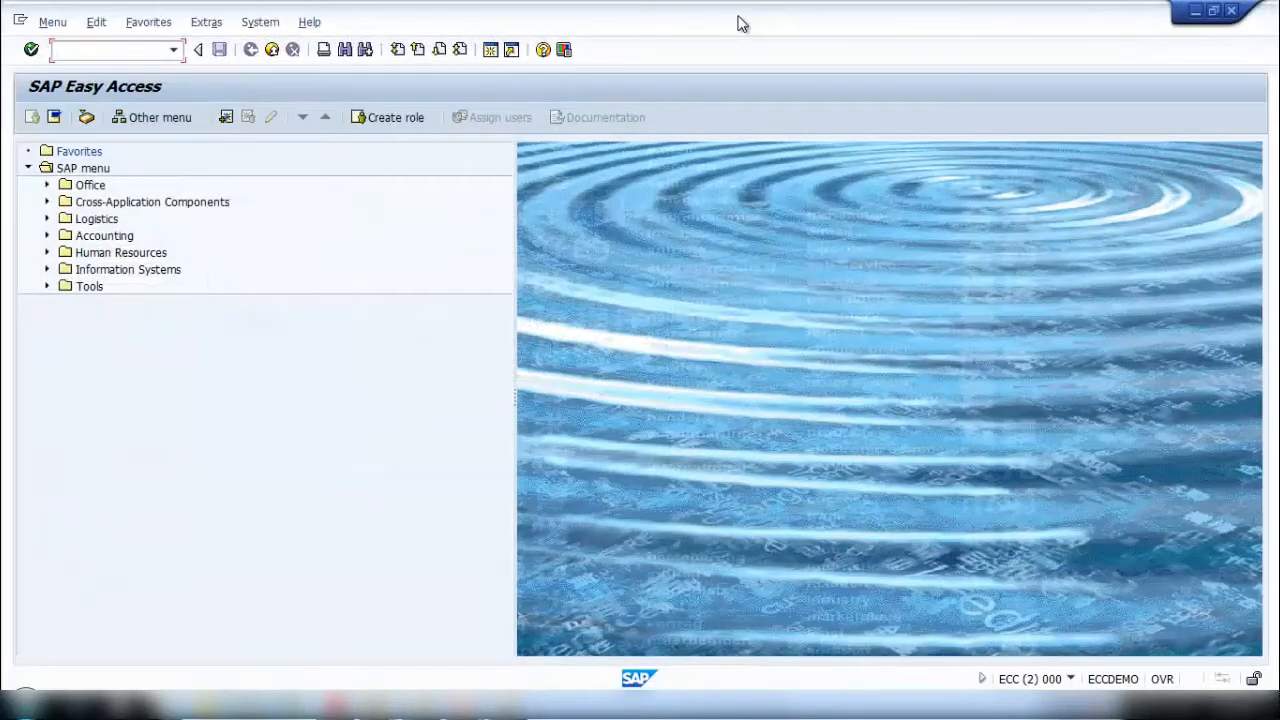
{"action": "left_click_drag", "start_coordinate": [737, 22], "coordinate": [983, 45]}
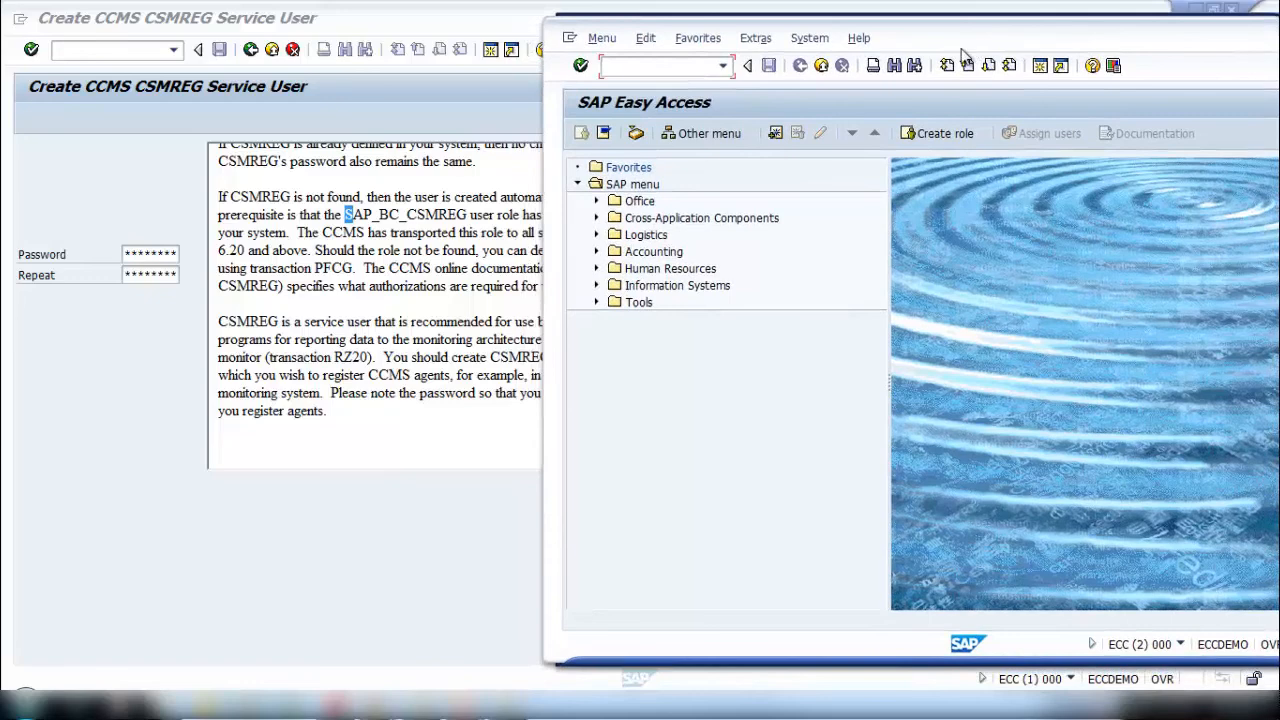
{"action": "left_click", "coordinate": [671, 63]}
{"action": "type", "text": "pfcg"}
{"action": "key", "text": "Return"}
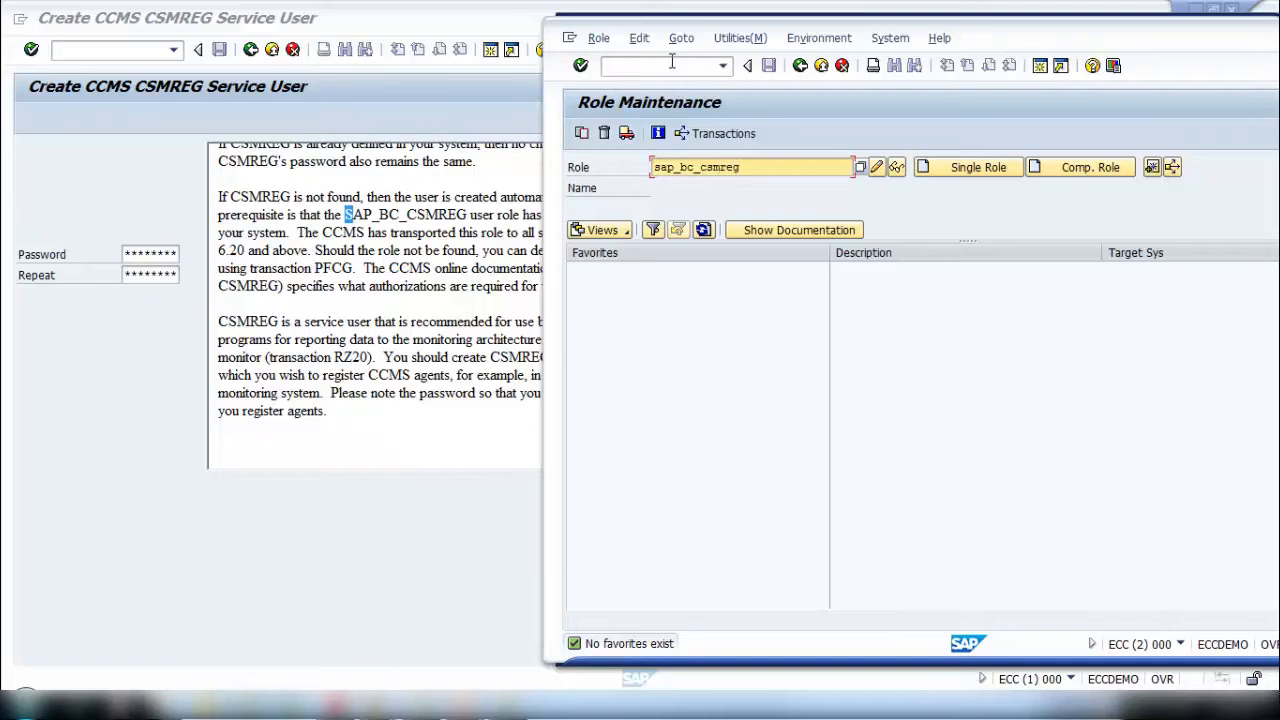
{"action": "left_click", "coordinate": [896, 168]}
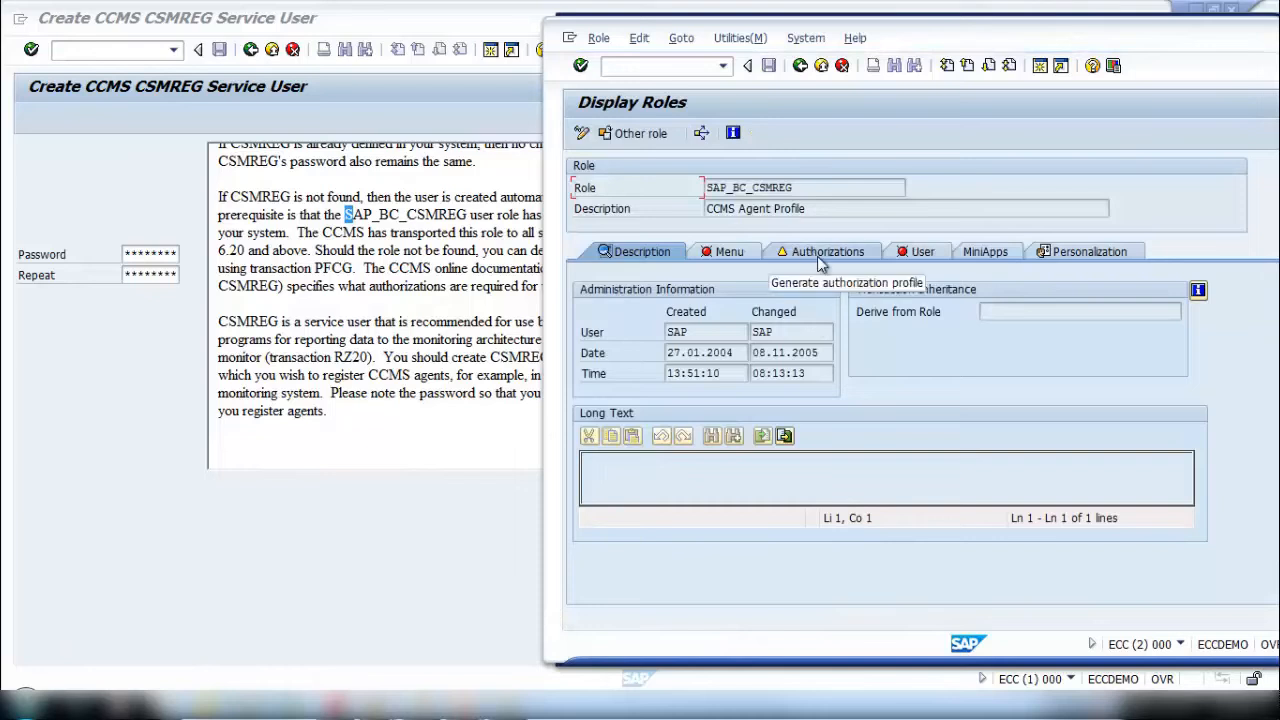
{"action": "left_click", "coordinate": [817, 253]}
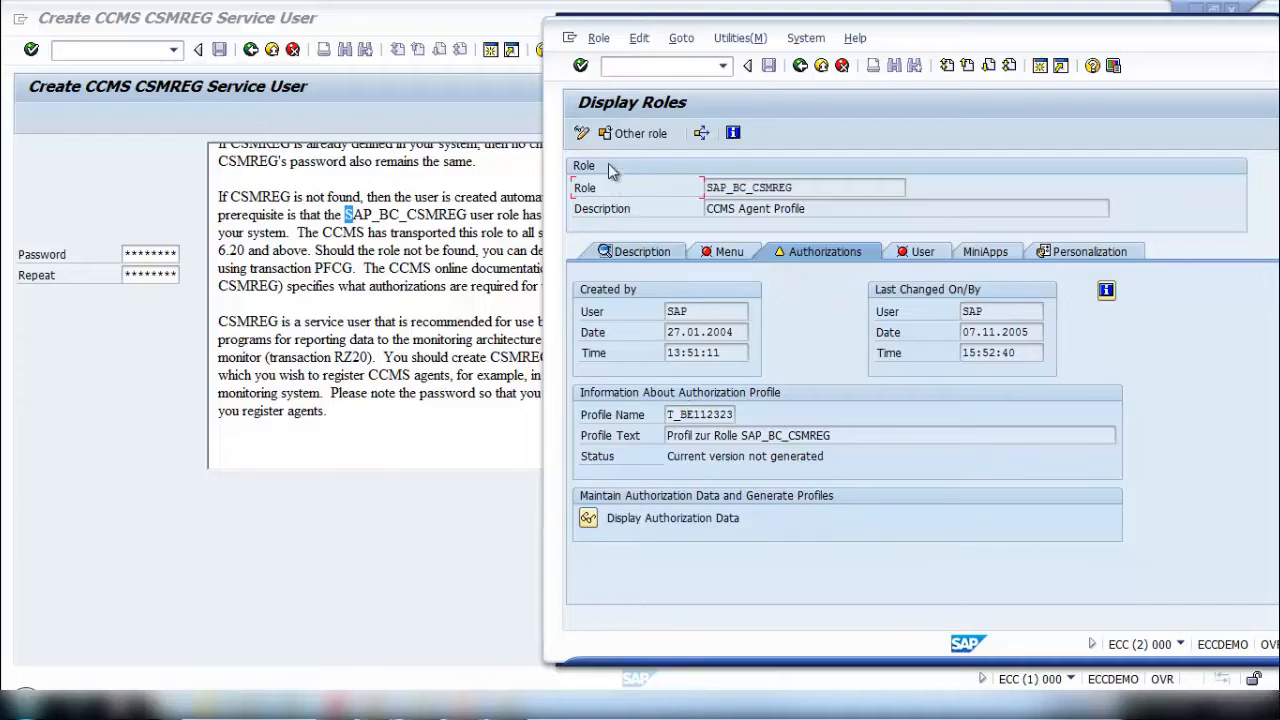
- Change the authorization data of role SAP_BC_CSMREG with the Edit old status option and generate its profile
{"action": "left_click", "coordinate": [582, 133]}
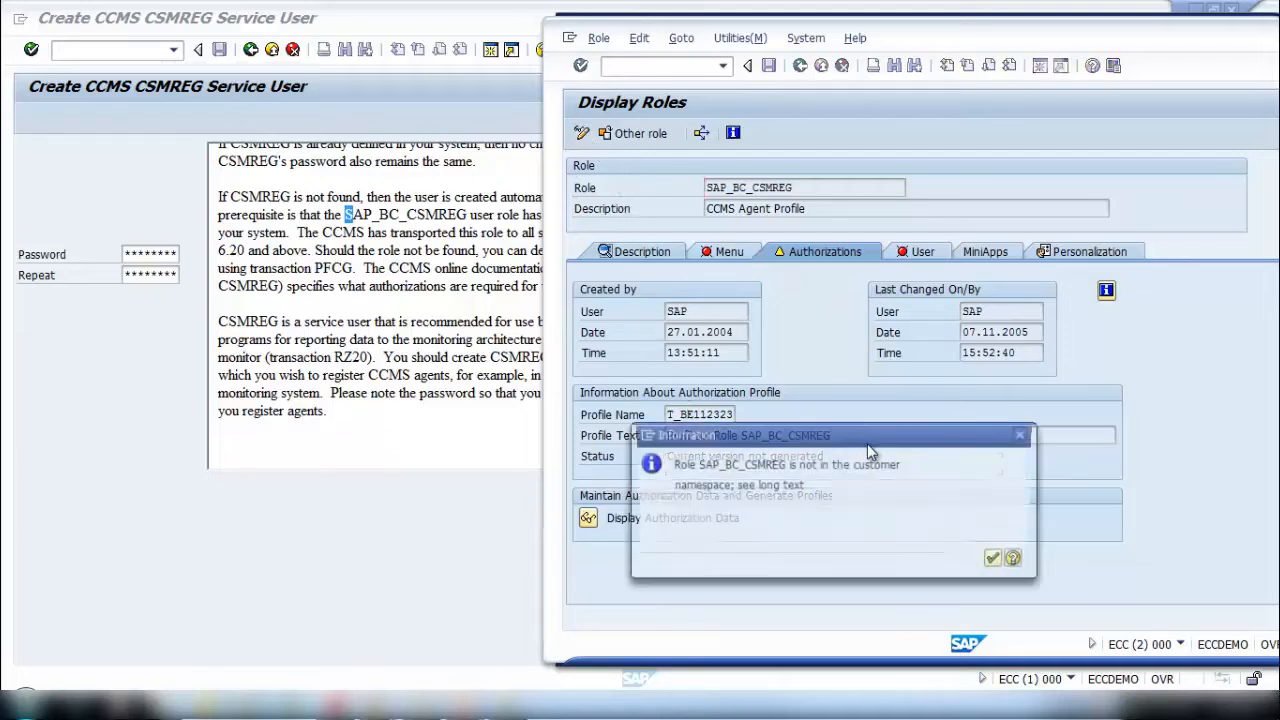
{"action": "left_click", "coordinate": [992, 558]}
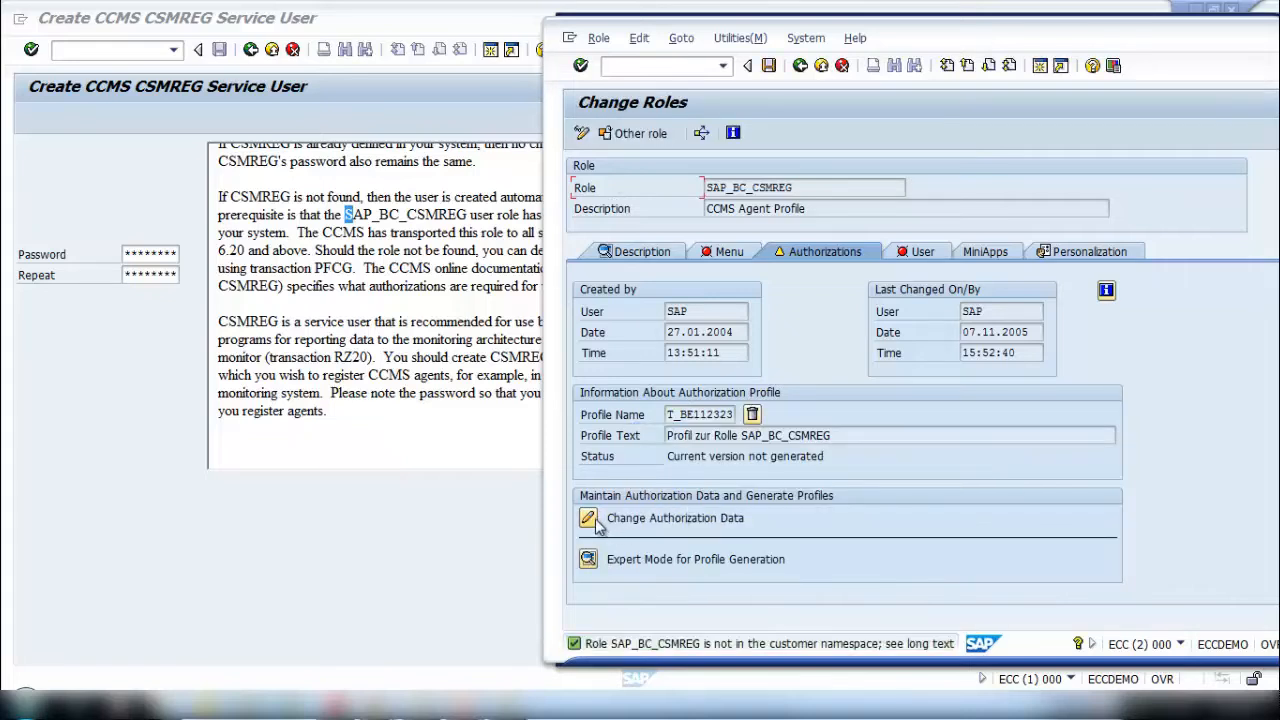
{"action": "left_click", "coordinate": [588, 519]}
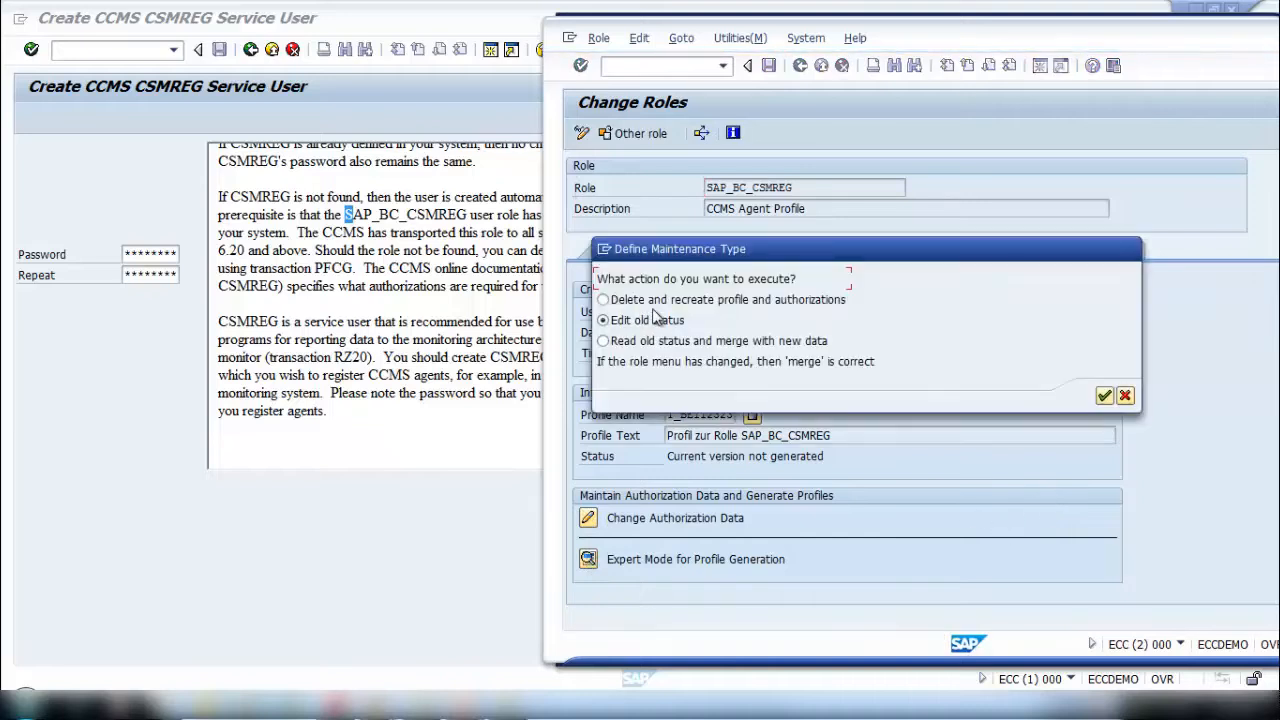
{"action": "left_click", "coordinate": [1104, 397]}
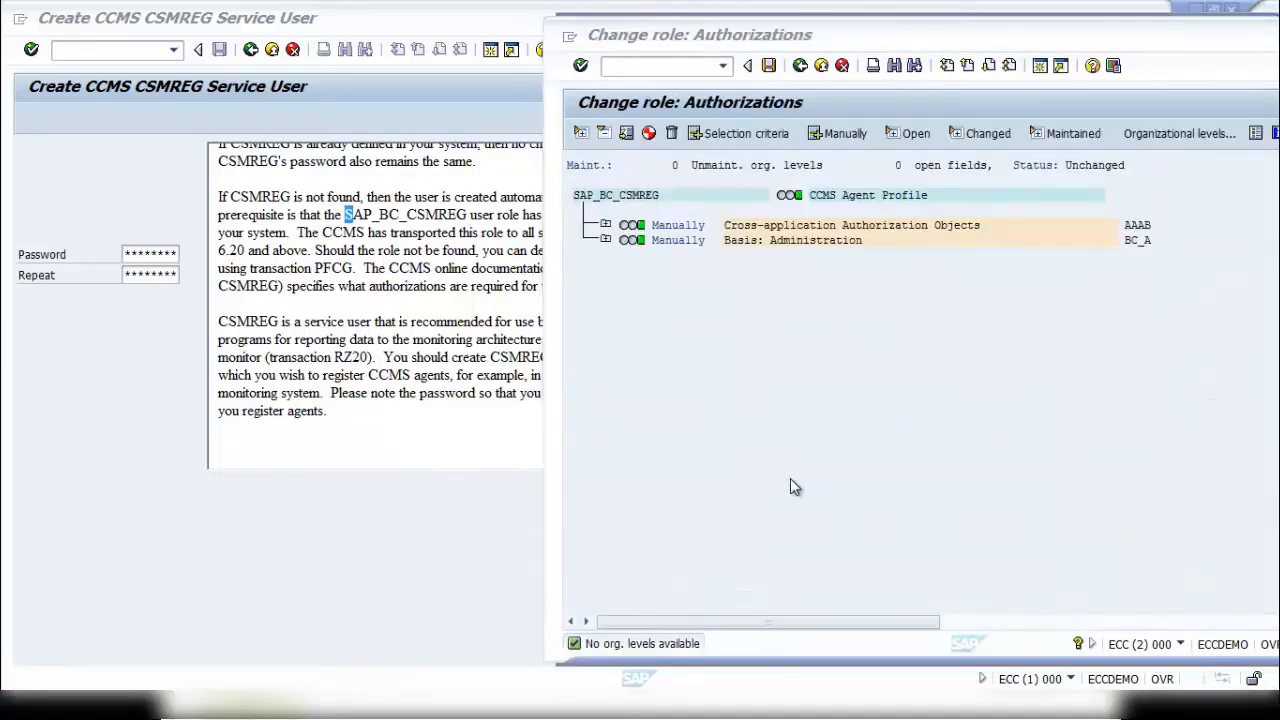
{"action": "left_click", "coordinate": [768, 65]}
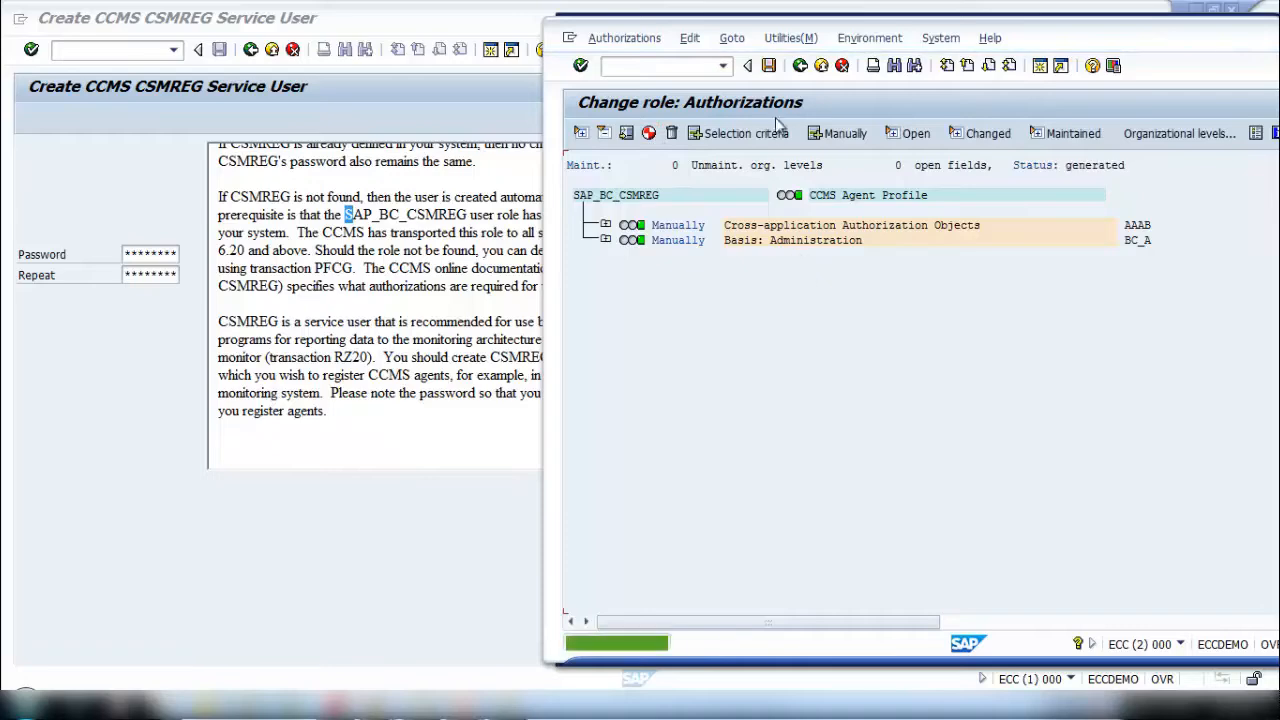
- Leave role maintenance and close the second session, returning to the CSMREG service user screen
{"action": "left_click", "coordinate": [800, 65]}
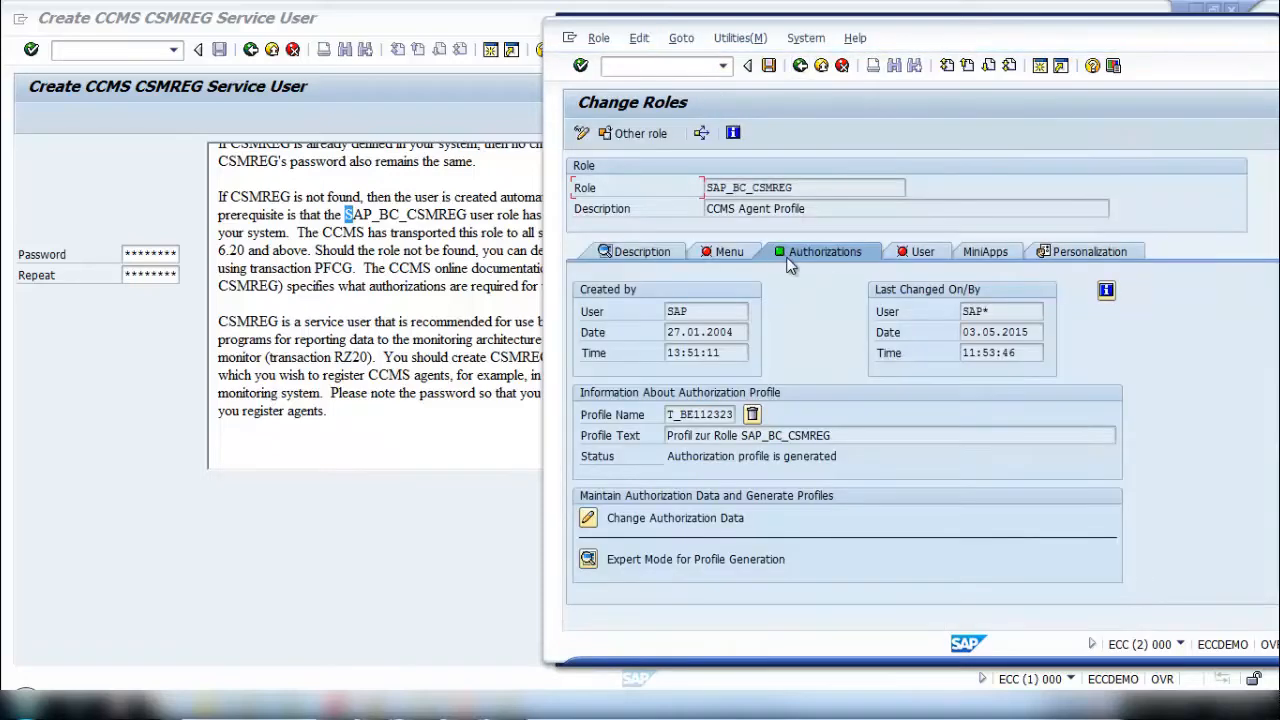
{"action": "left_click", "coordinate": [800, 65]}
{"action": "left_click", "coordinate": [800, 65]}
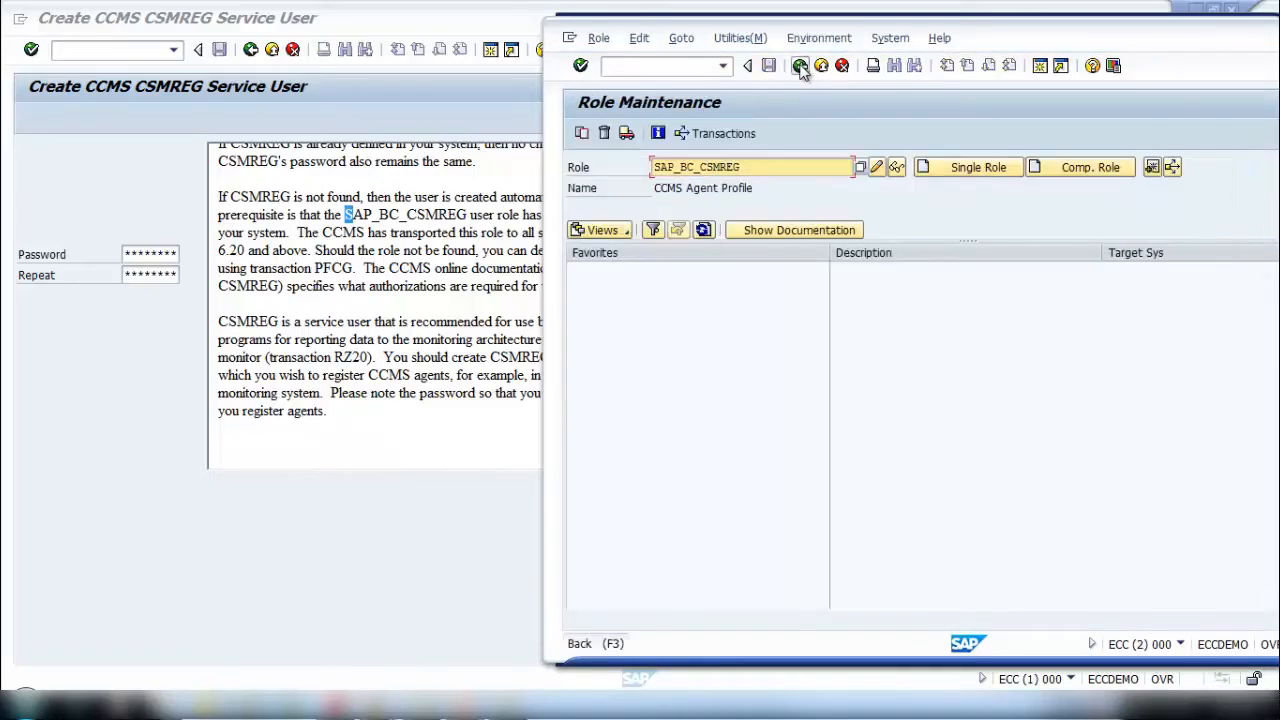
{"action": "left_click_drag", "start_coordinate": [953, 40], "coordinate": [786, 45]}
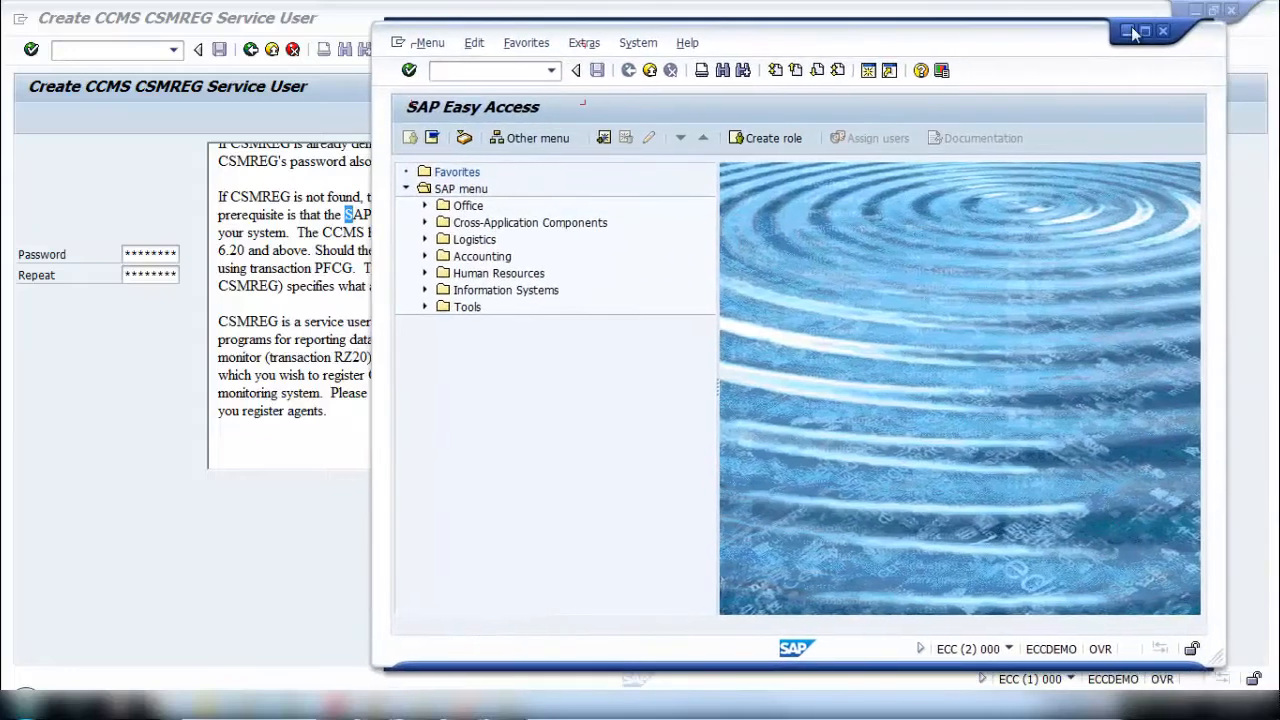
{"action": "left_click", "coordinate": [1158, 37]}
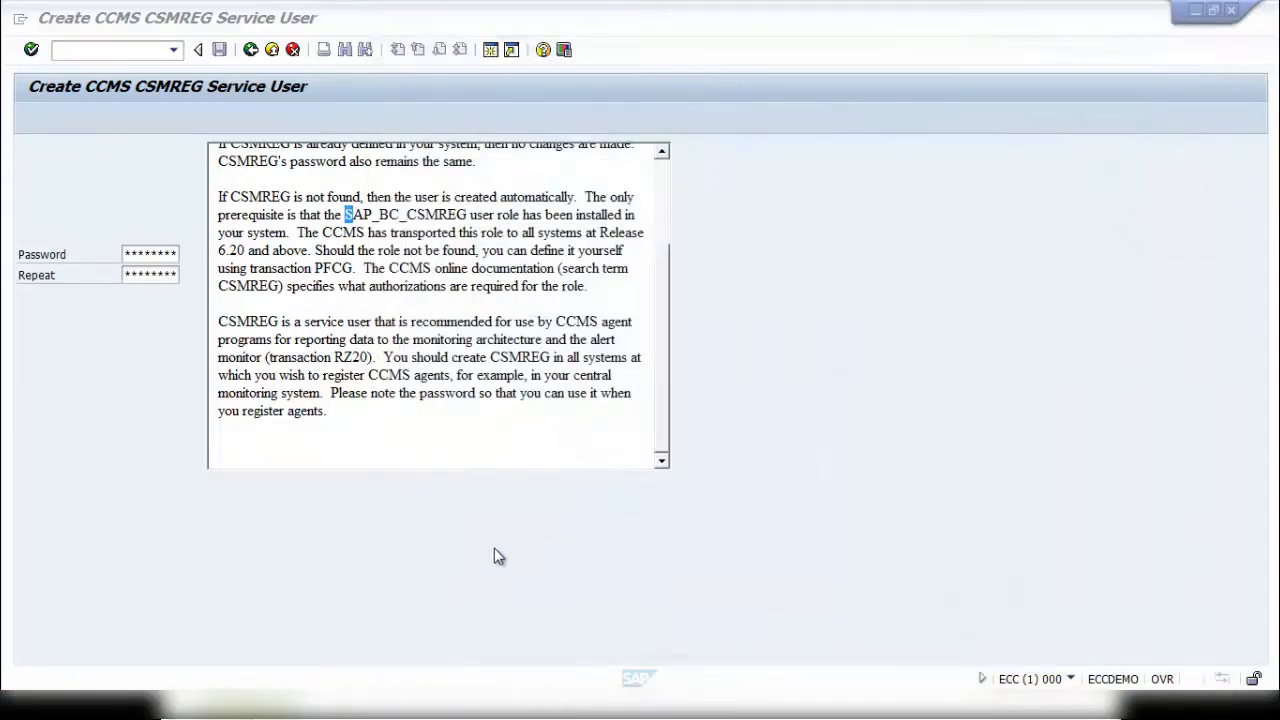
- Write the password for the CSMREG user in a new Notepad document and copy it
{"action": "left_click", "coordinate": [128, 253]}
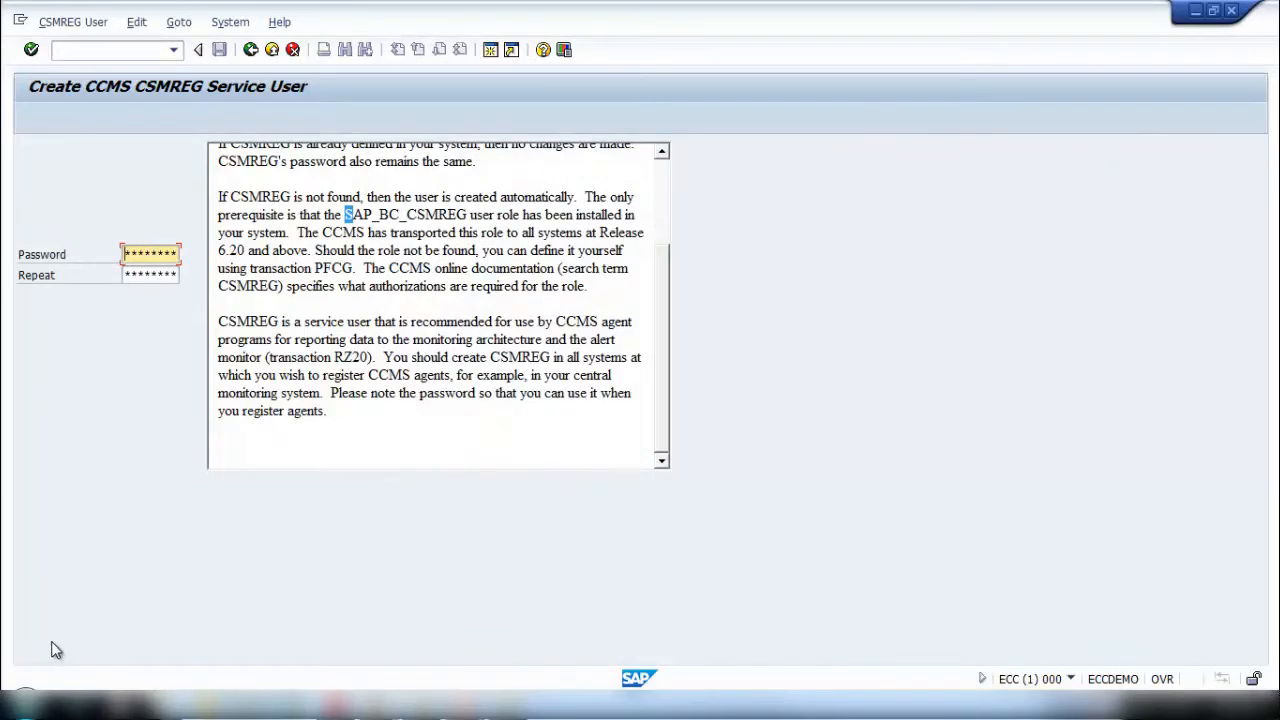
{"action": "key", "text": "super"}
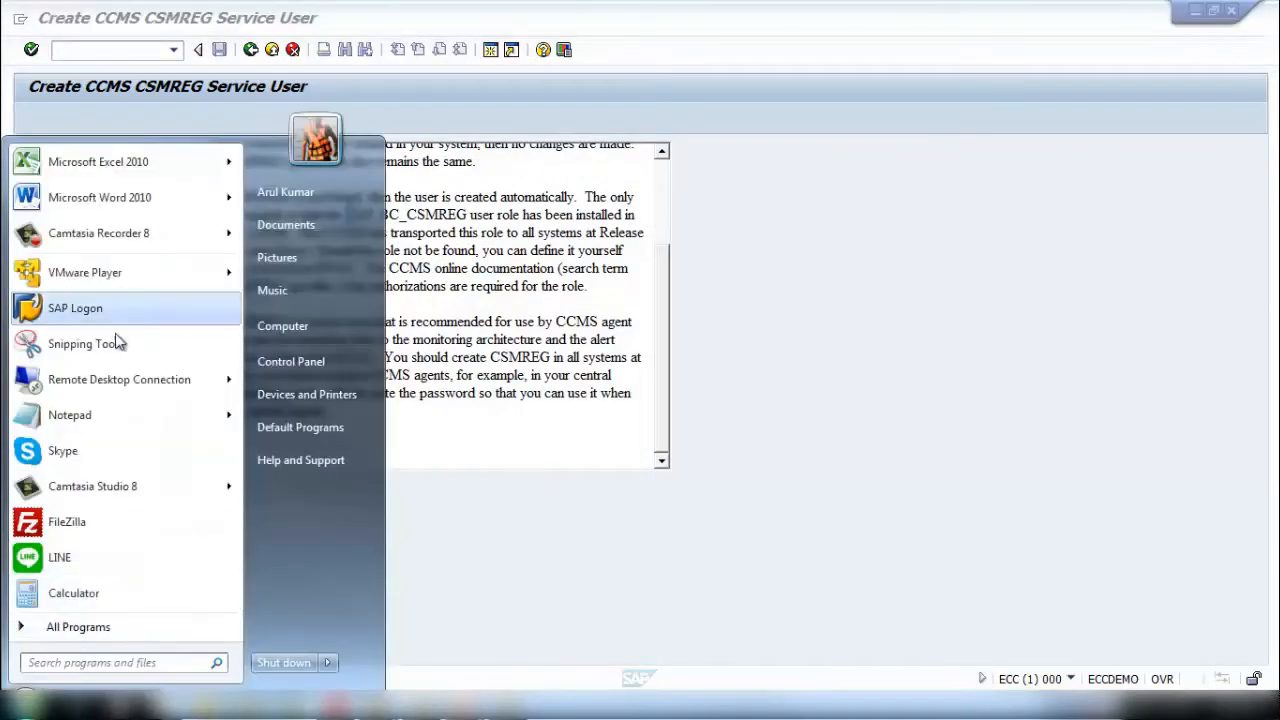
{"action": "left_click", "coordinate": [115, 417]}
{"action": "left_click_drag", "start_coordinate": [648, 131], "coordinate": [904, 124]}
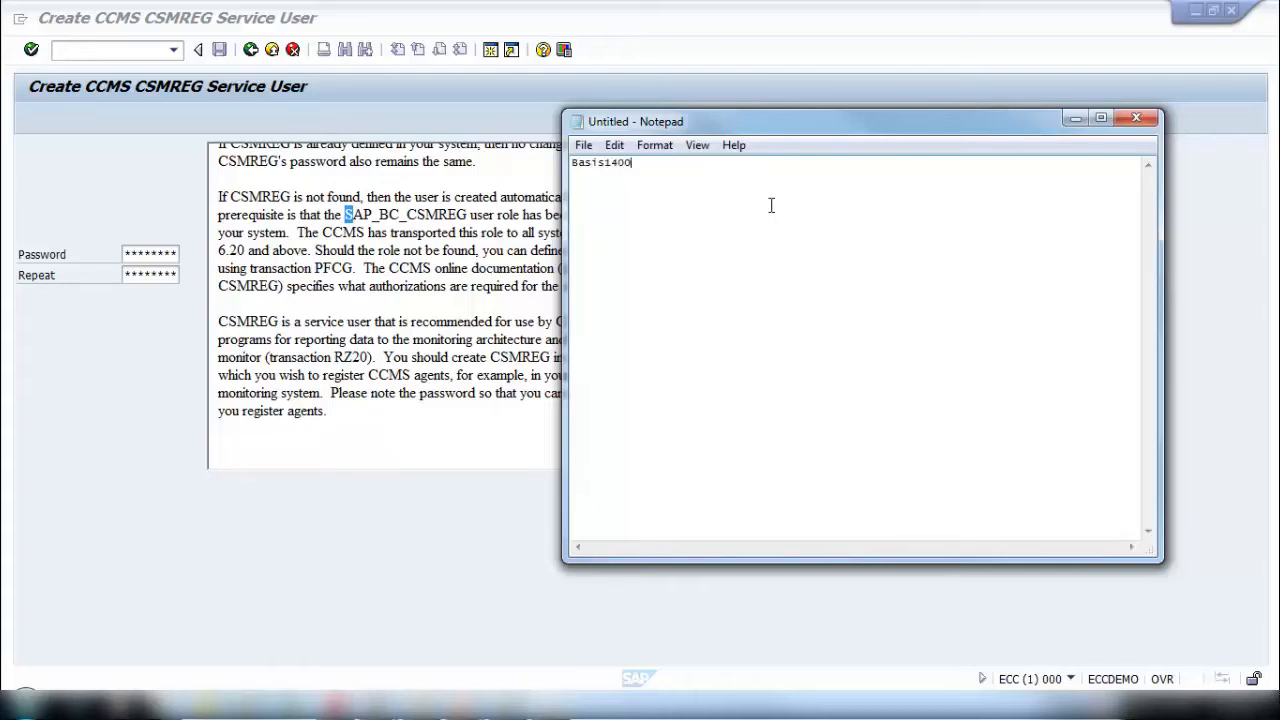
{"action": "mouse_move", "coordinate": [668, 170]}
{"action": "left_mouse_down"}
{"action": "mouse_move", "coordinate": [577, 160]}
{"action": "mouse_move", "coordinate": [657, 170]}
{"action": "left_mouse_up"}
{"action": "left_click", "coordinate": [642, 169]}
{"action": "left_click_drag", "start_coordinate": [640, 170], "coordinate": [536, 178]}
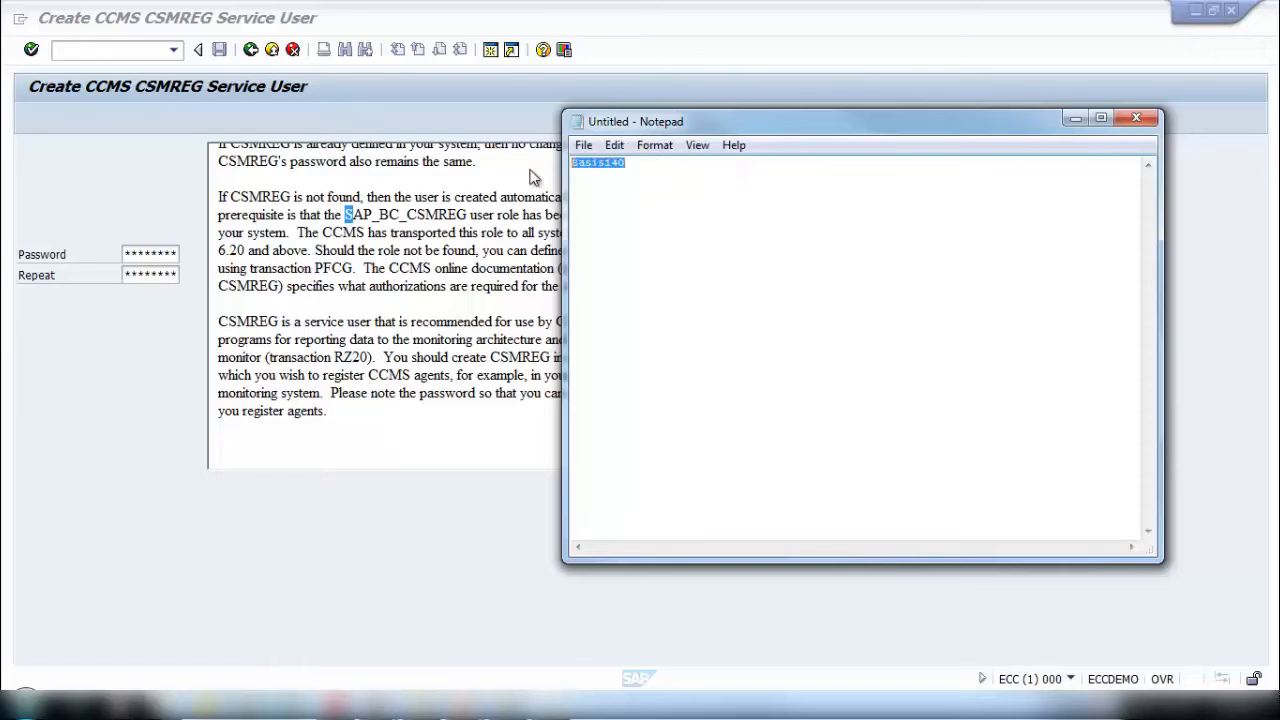
- Enter the CSMREG password in the Password and Repeat fields and create the service user
{"action": "left_click", "coordinate": [132, 254]}
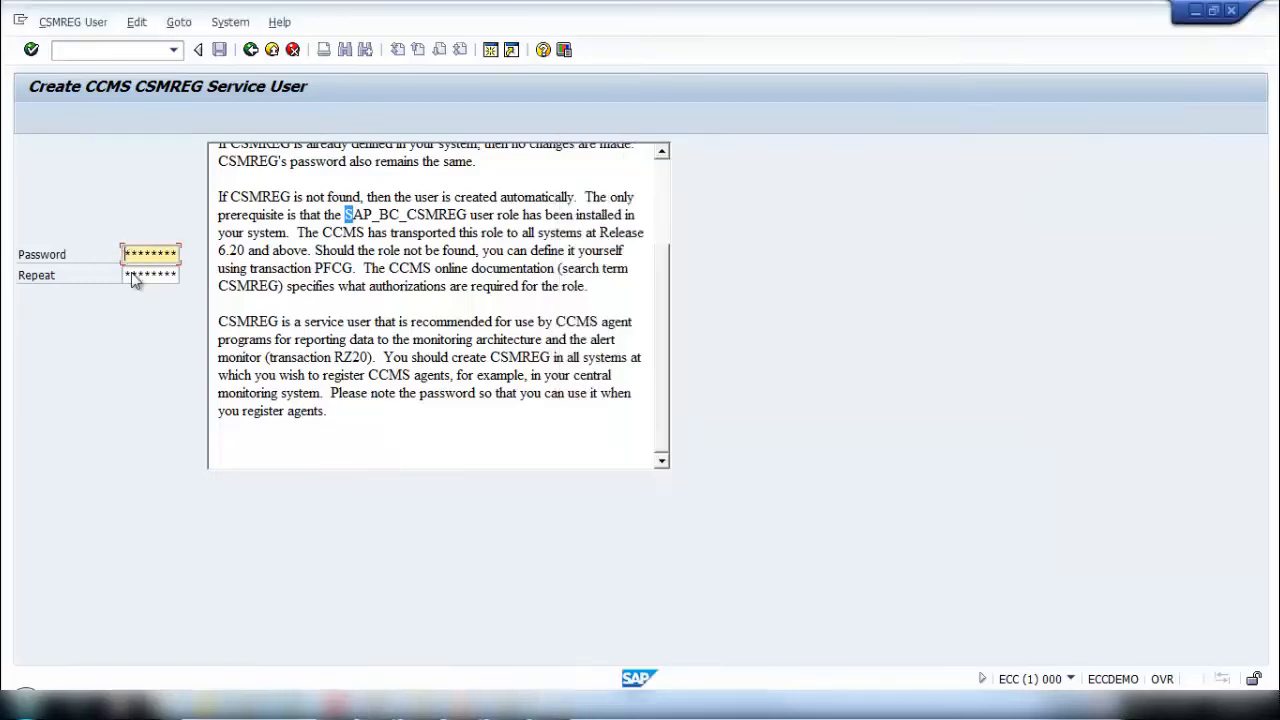
{"action": "left_click", "coordinate": [131, 280]}
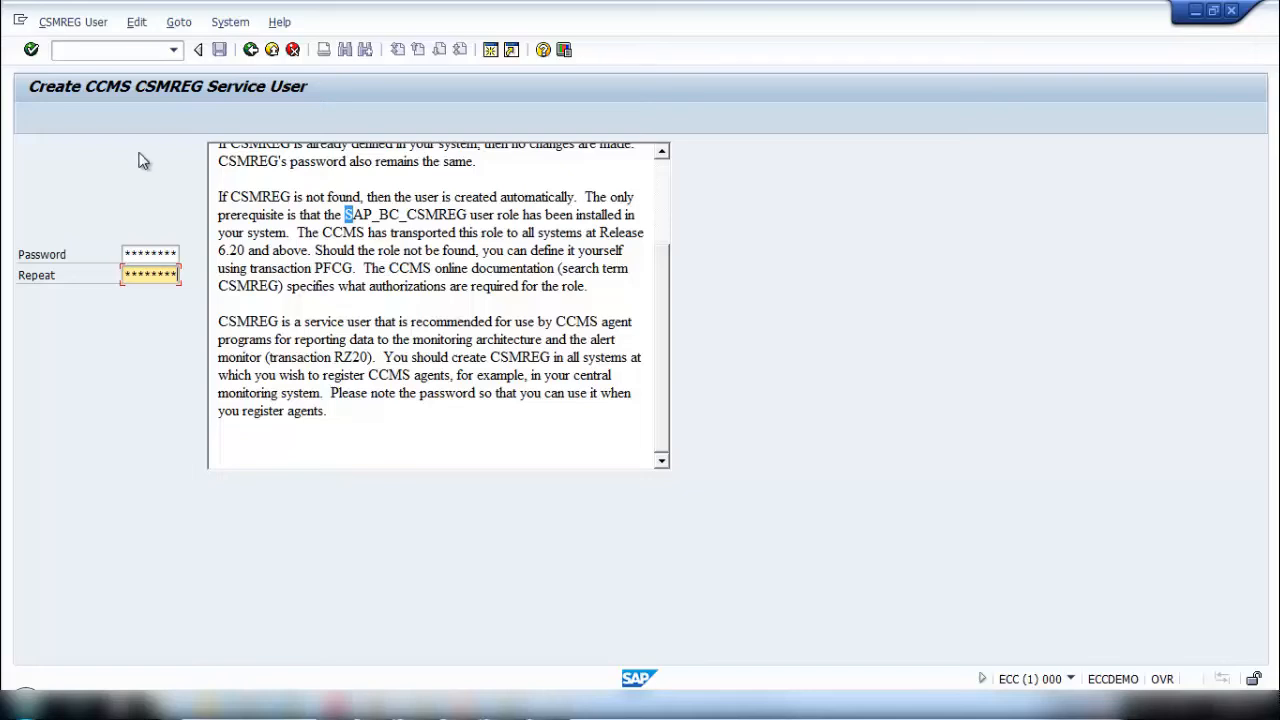
{"action": "left_click", "coordinate": [30, 50]}
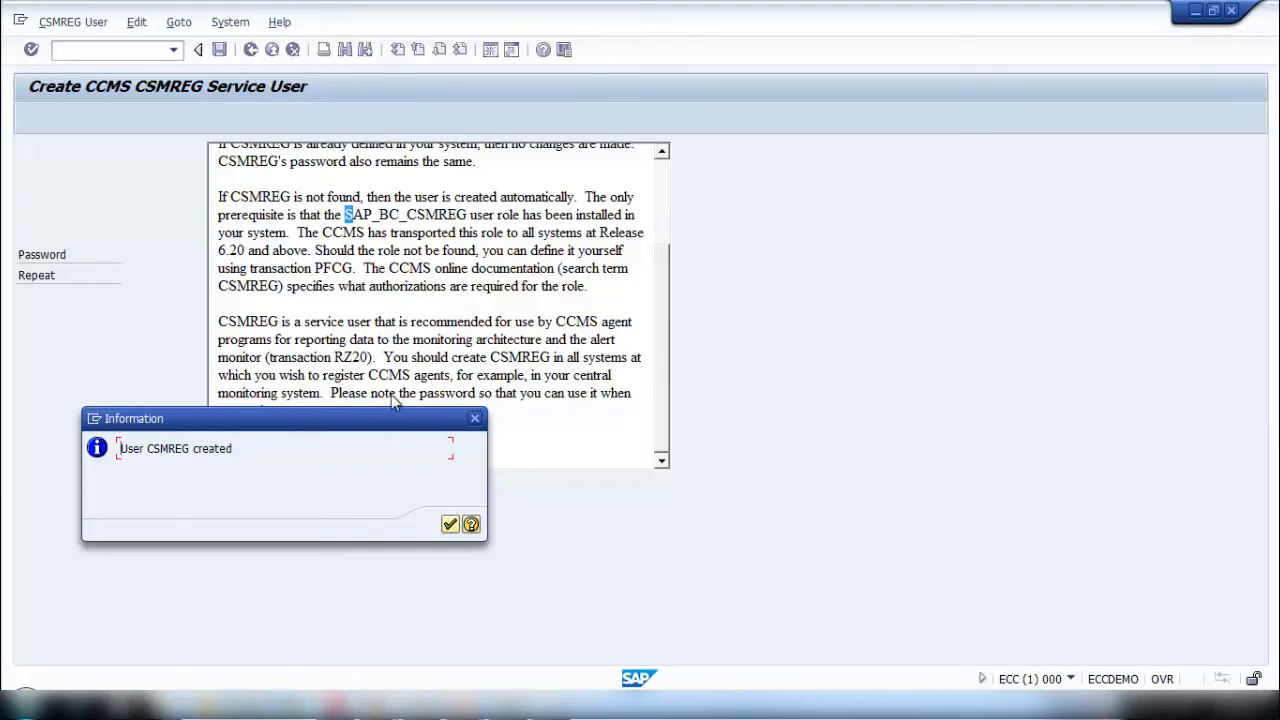
- Acknowledge the user creation message and dismiss the SAPoffice express info
{"action": "left_click_drag", "start_coordinate": [361, 416], "coordinate": [393, 459]}
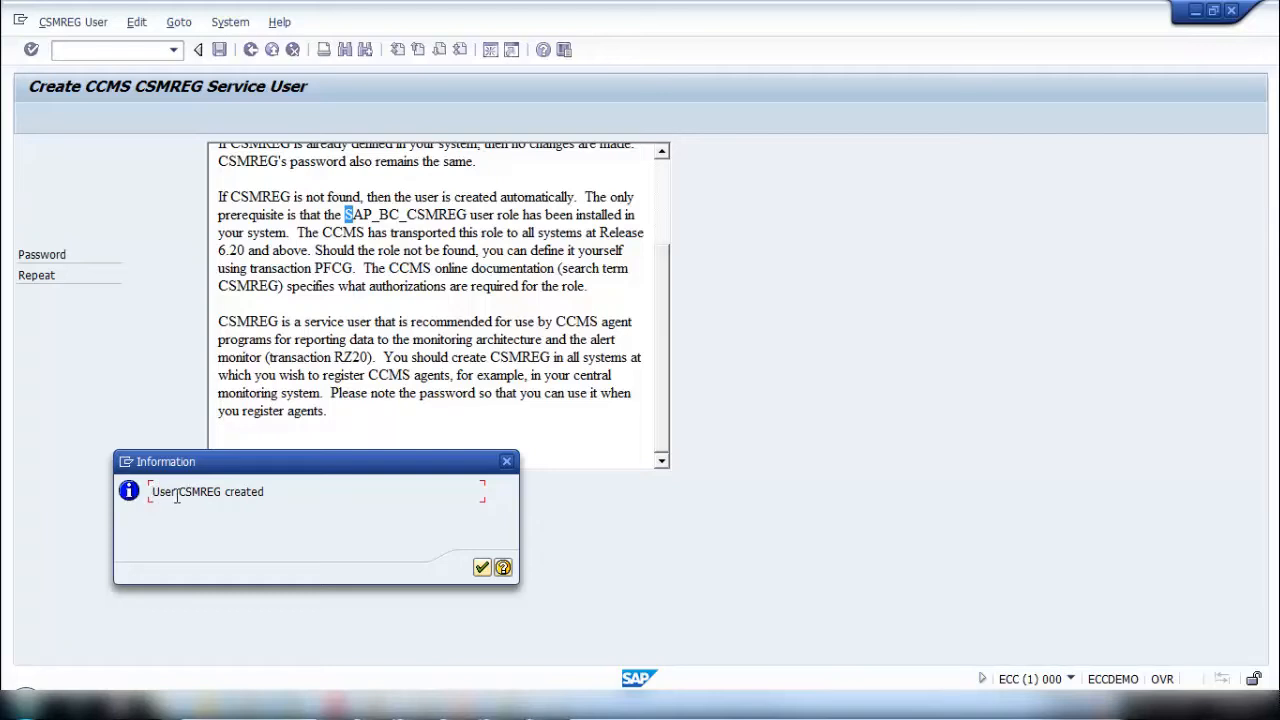
{"action": "left_click_drag", "start_coordinate": [178, 491], "coordinate": [222, 491]}
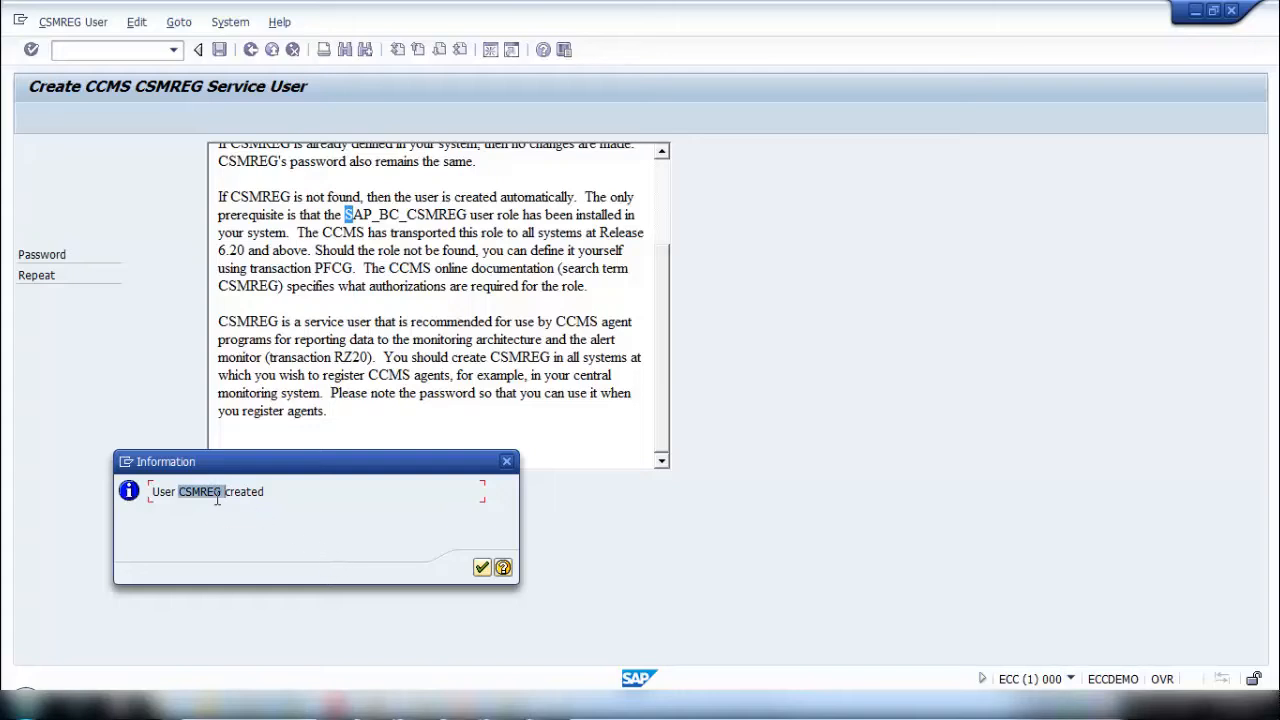
{"action": "left_click", "coordinate": [219, 492]}
{"action": "left_click_drag", "start_coordinate": [220, 491], "coordinate": [178, 491]}
{"action": "left_click", "coordinate": [481, 569]}
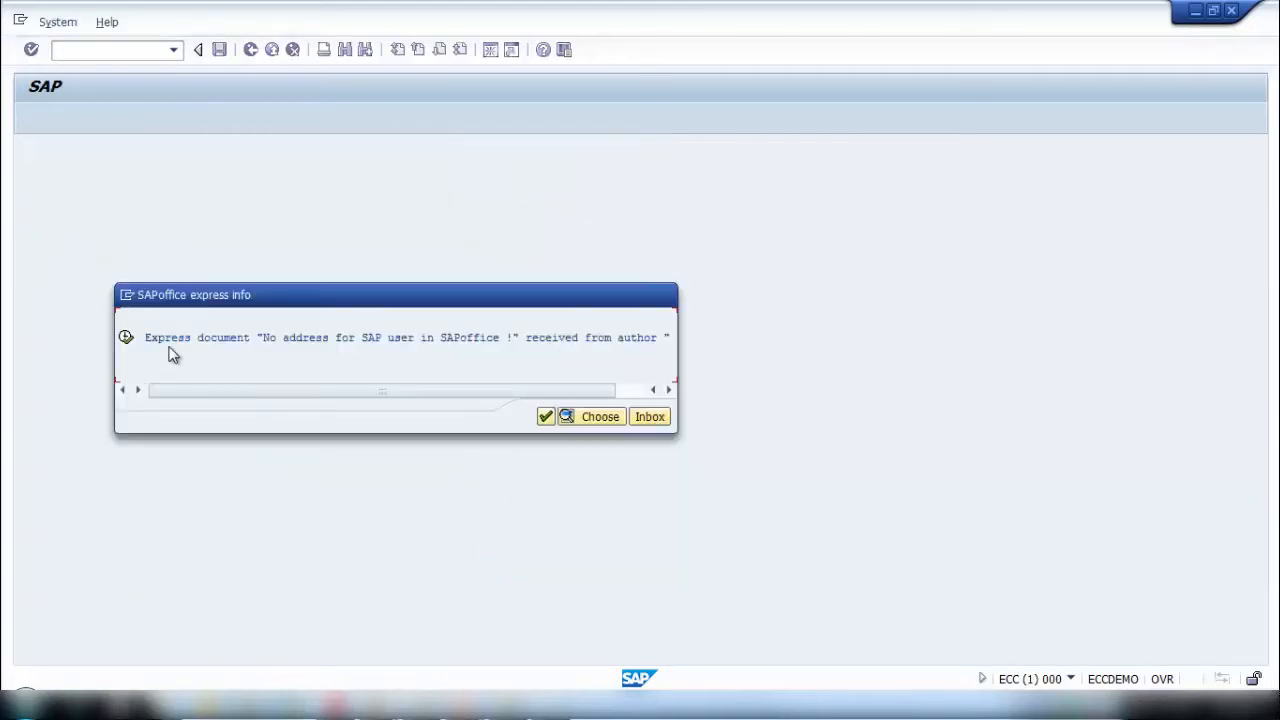
{"action": "left_click", "coordinate": [546, 418]}
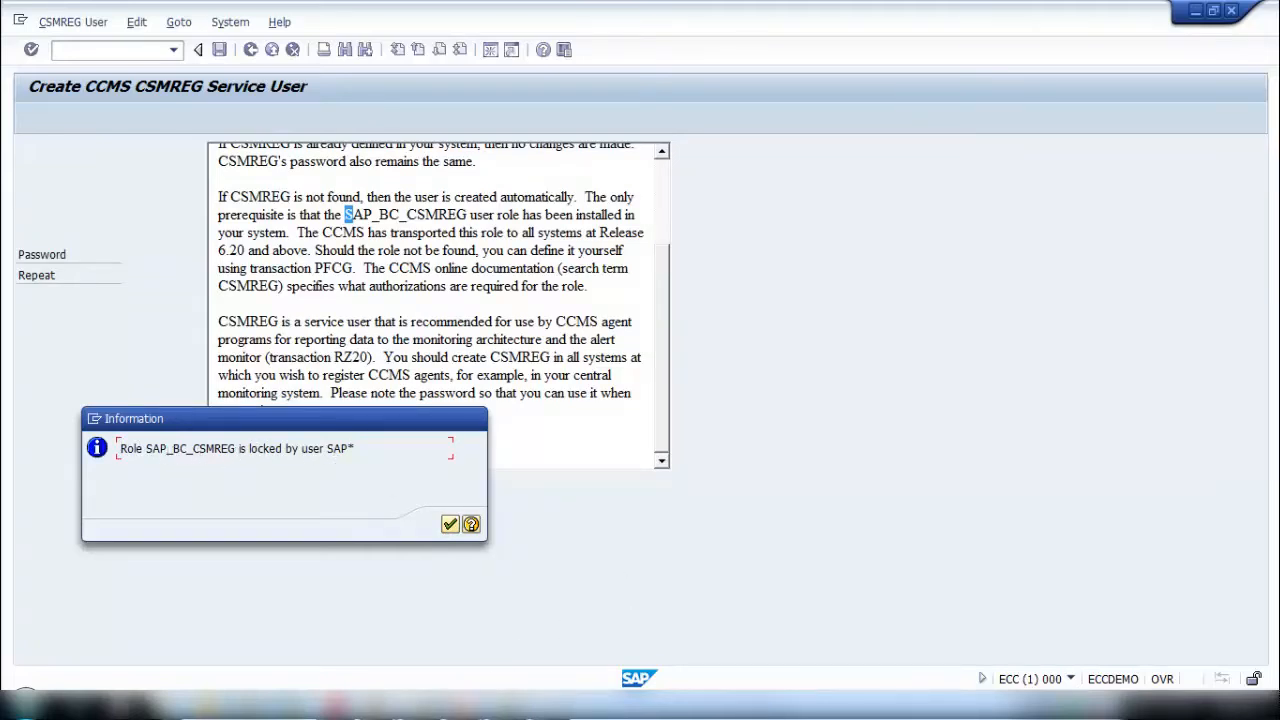
- Dismiss the role lock and role assignment messages to return to the service user screen
{"action": "mouse_move", "coordinate": [380, 705]}
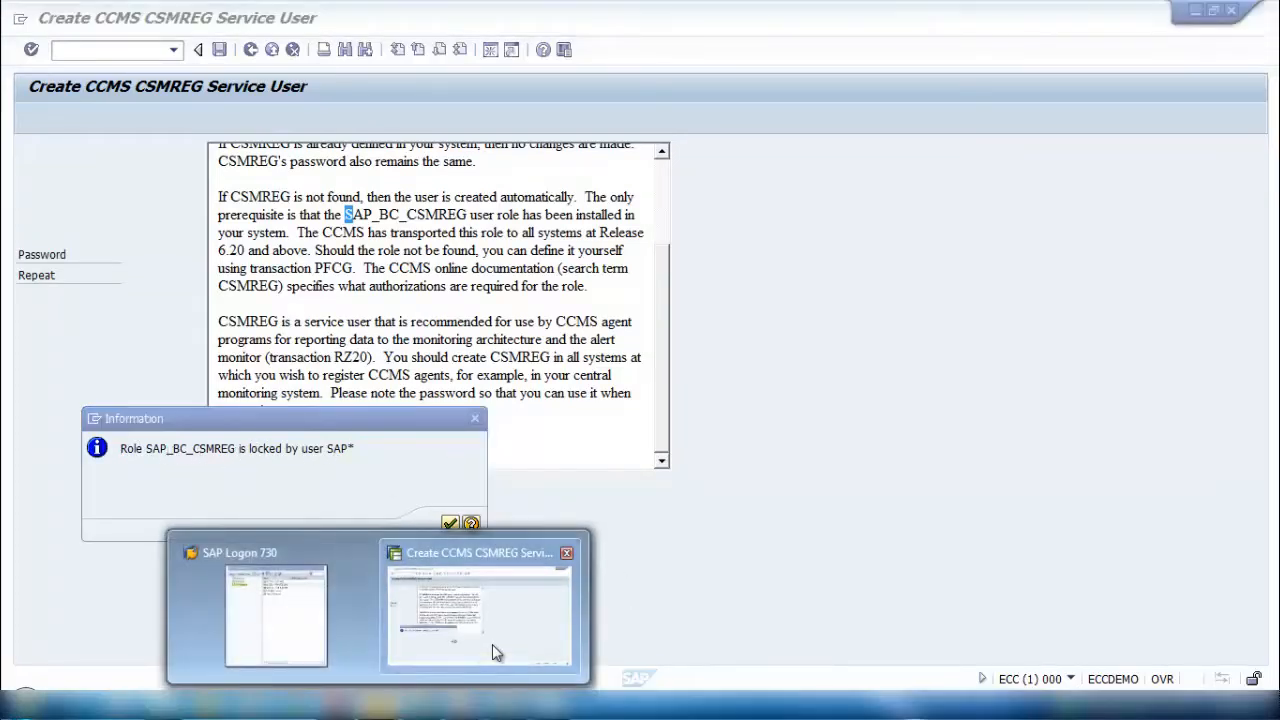
{"action": "left_click", "coordinate": [492, 644]}
{"action": "left_click", "coordinate": [448, 526]}
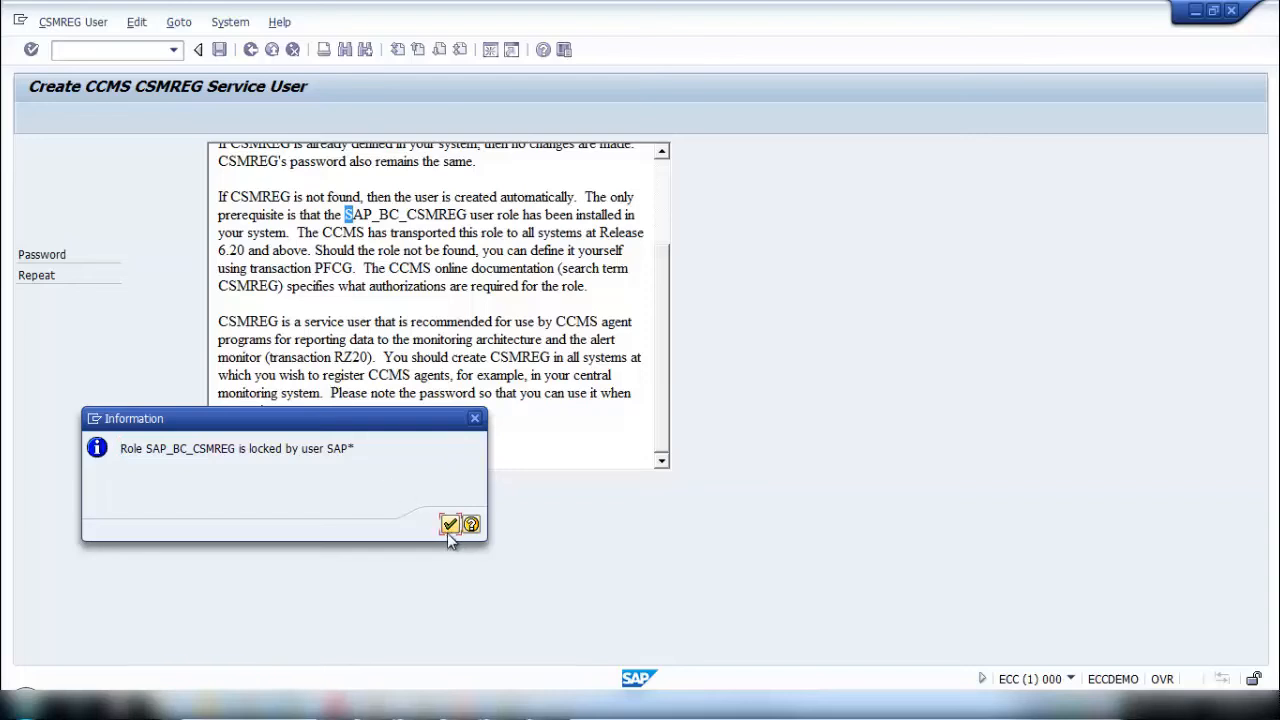
{"action": "left_click", "coordinate": [448, 526]}
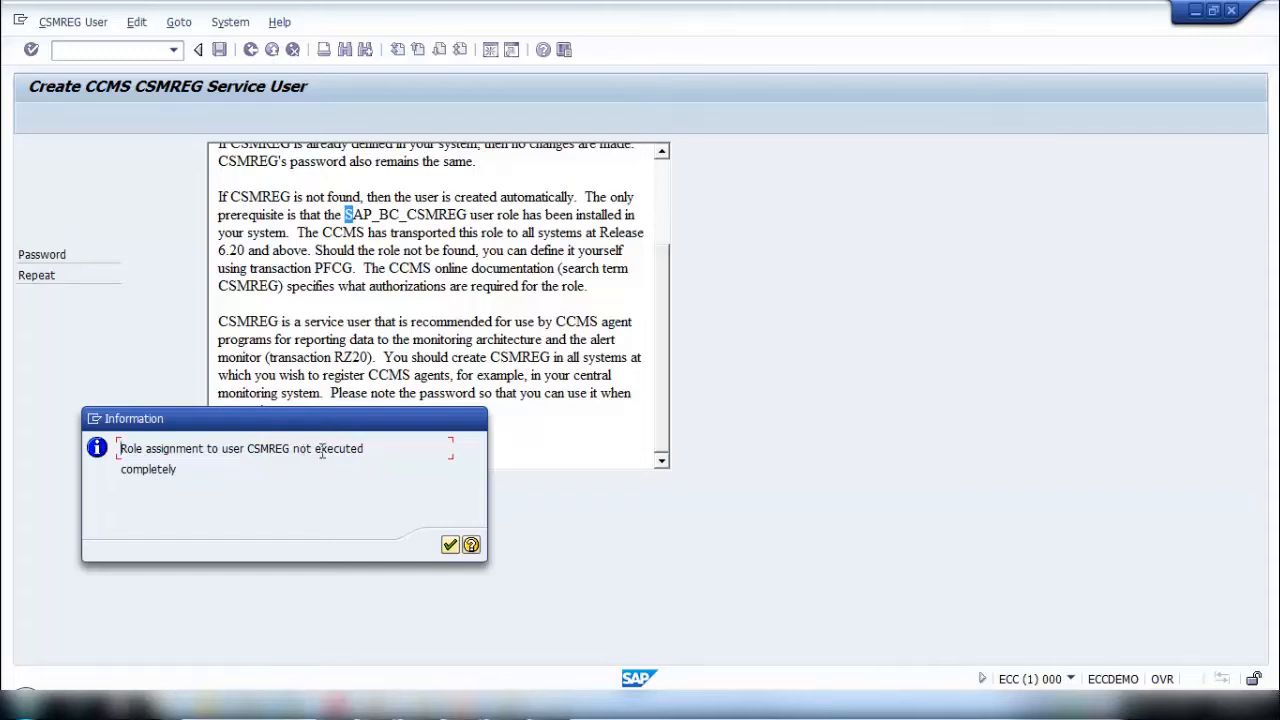
{"action": "left_click", "coordinate": [450, 544]}
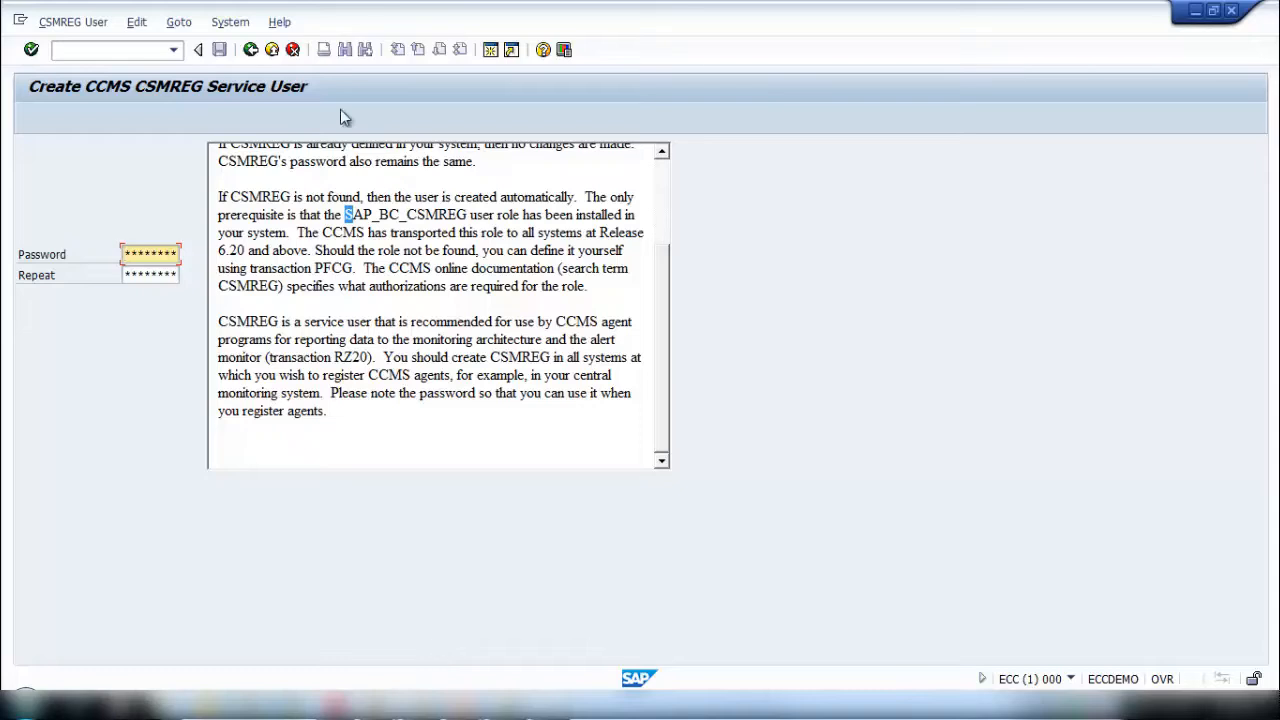
- Leave RZ21, open the user CSMREG for change in User Maintenance and show its role assignments
{"action": "left_click", "coordinate": [250, 50]}
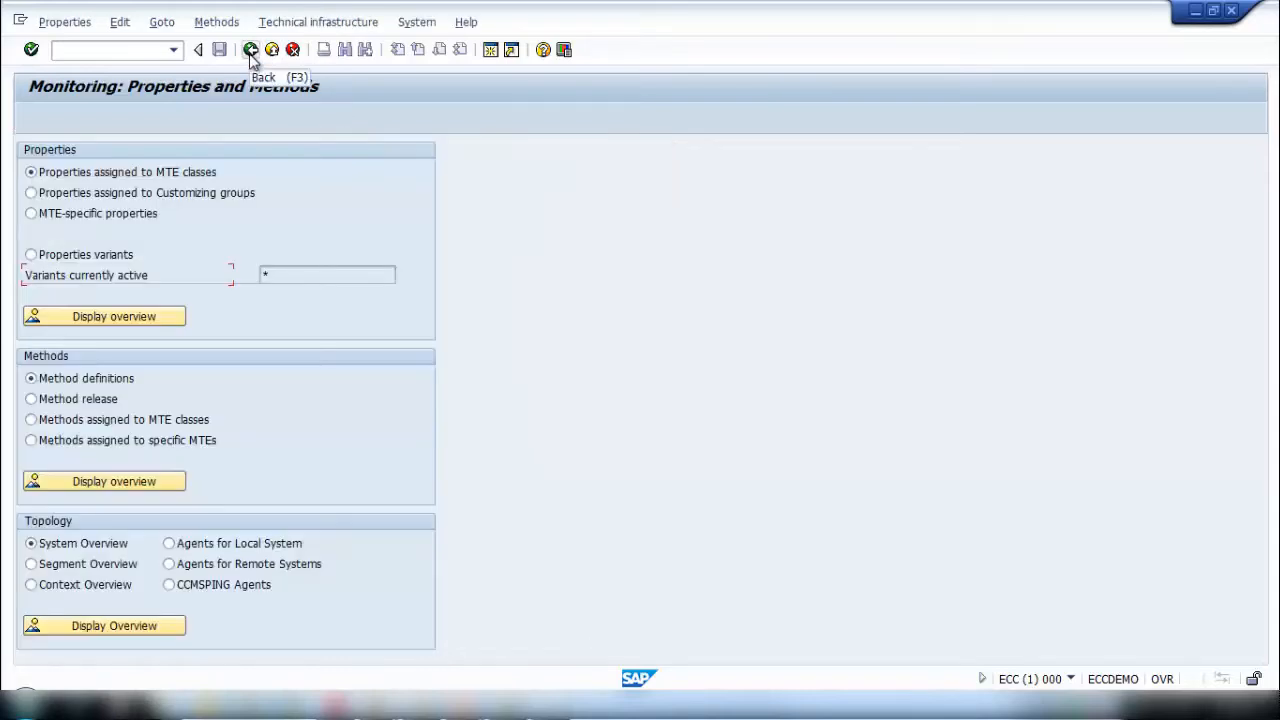
{"action": "left_click", "coordinate": [250, 50]}
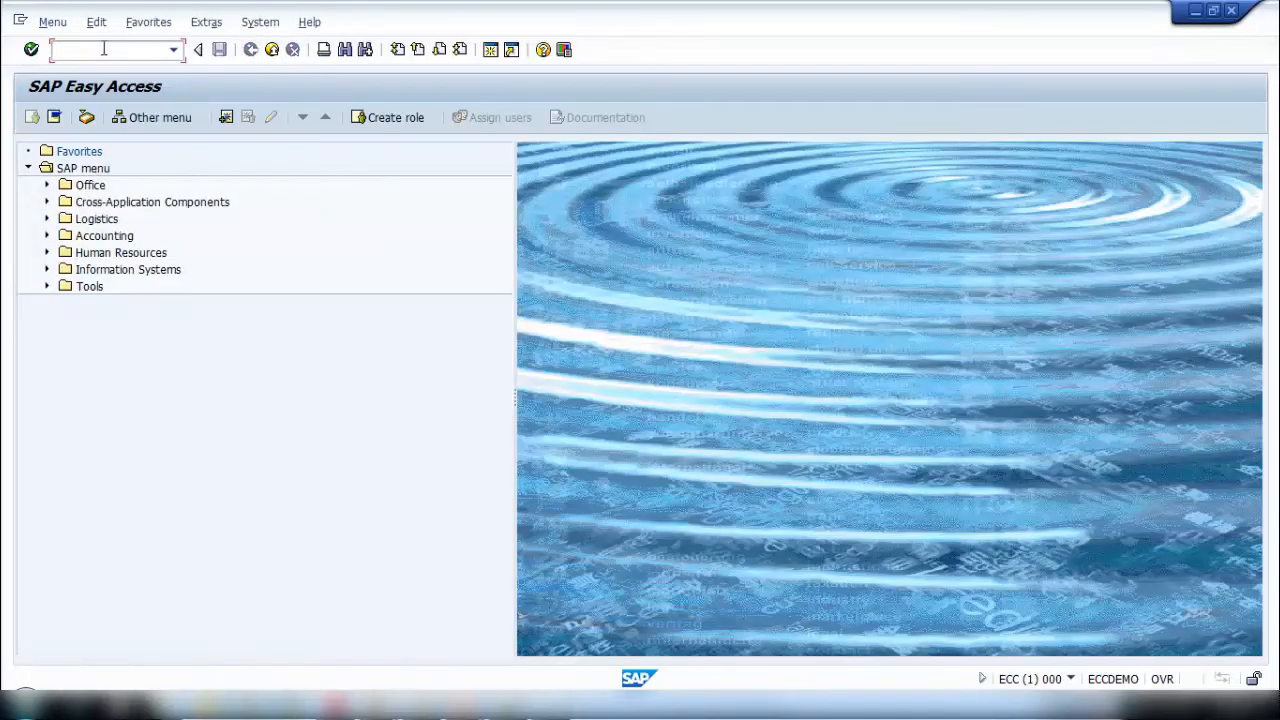
{"action": "key", "text": "Return"}
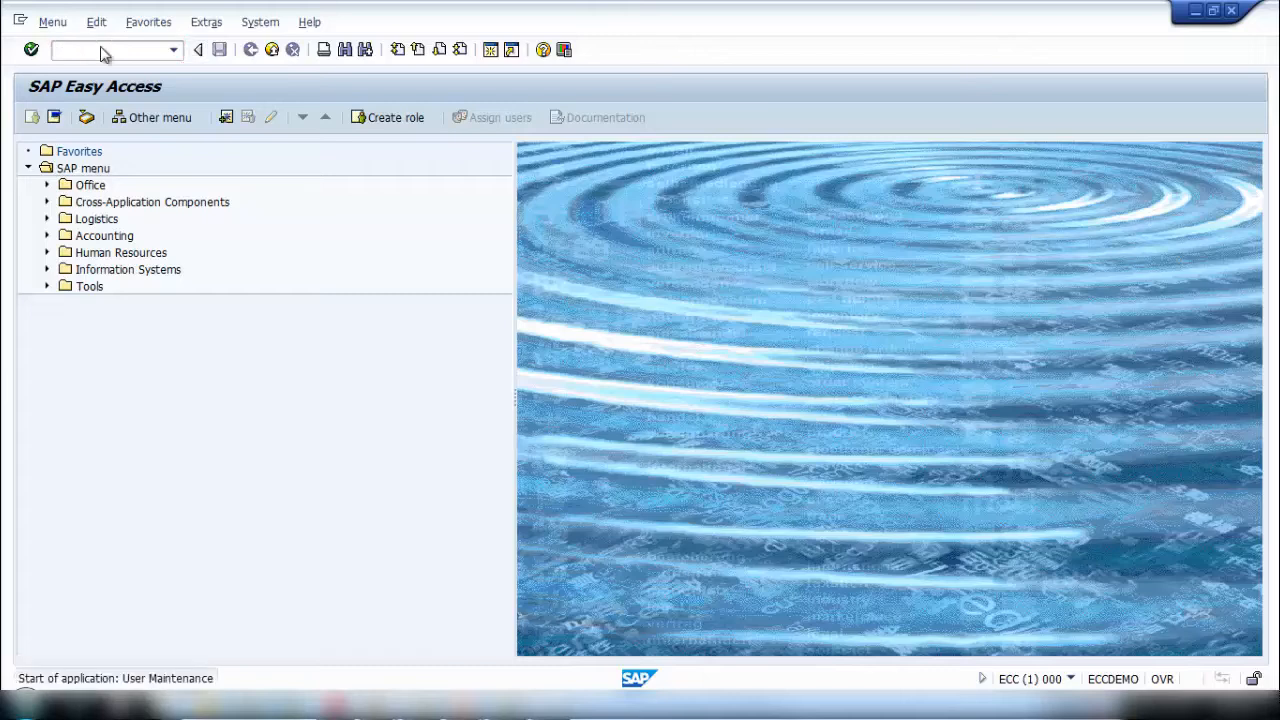
{"action": "type", "text": "CSMREG"}
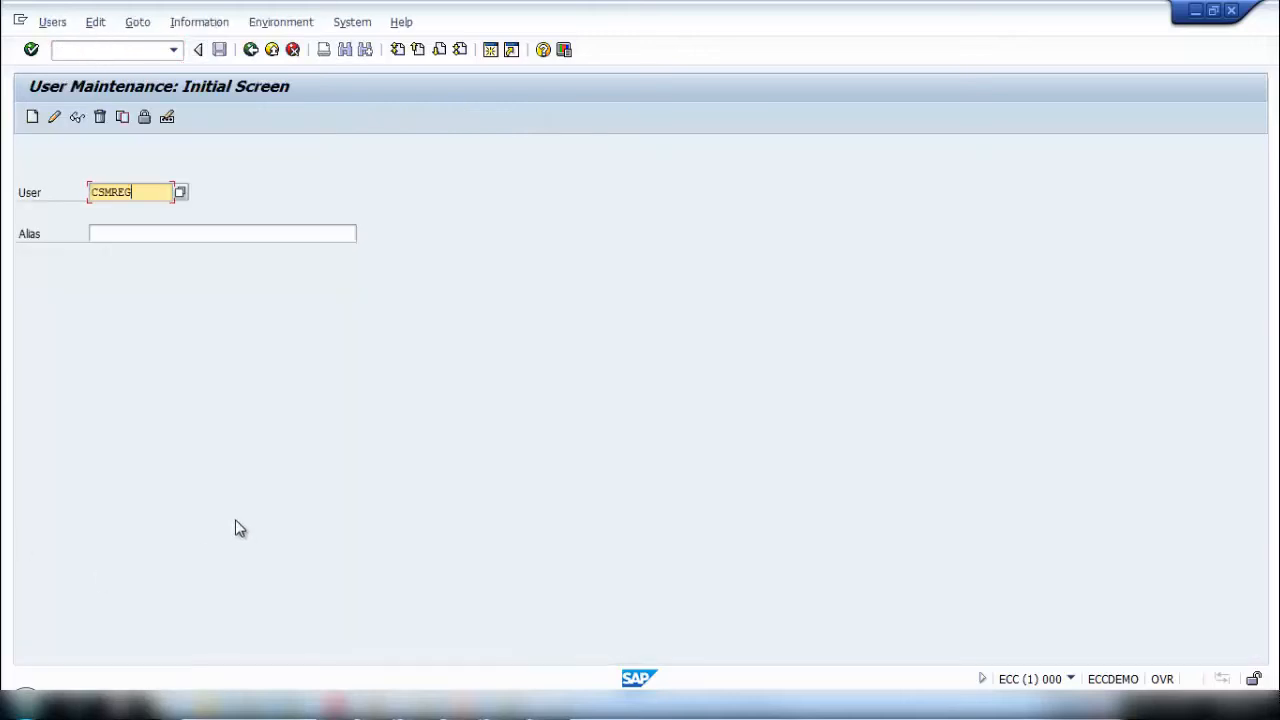
{"action": "left_click", "coordinate": [52, 119]}
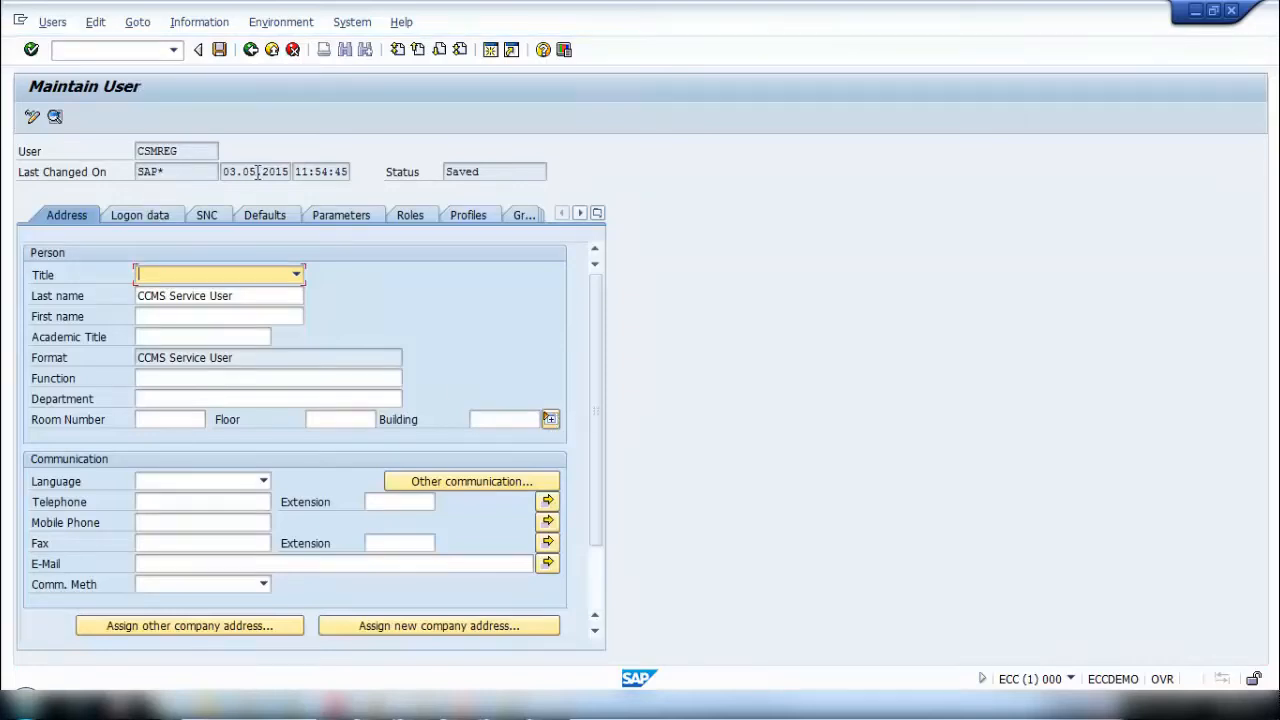
{"action": "left_click", "coordinate": [137, 215]}
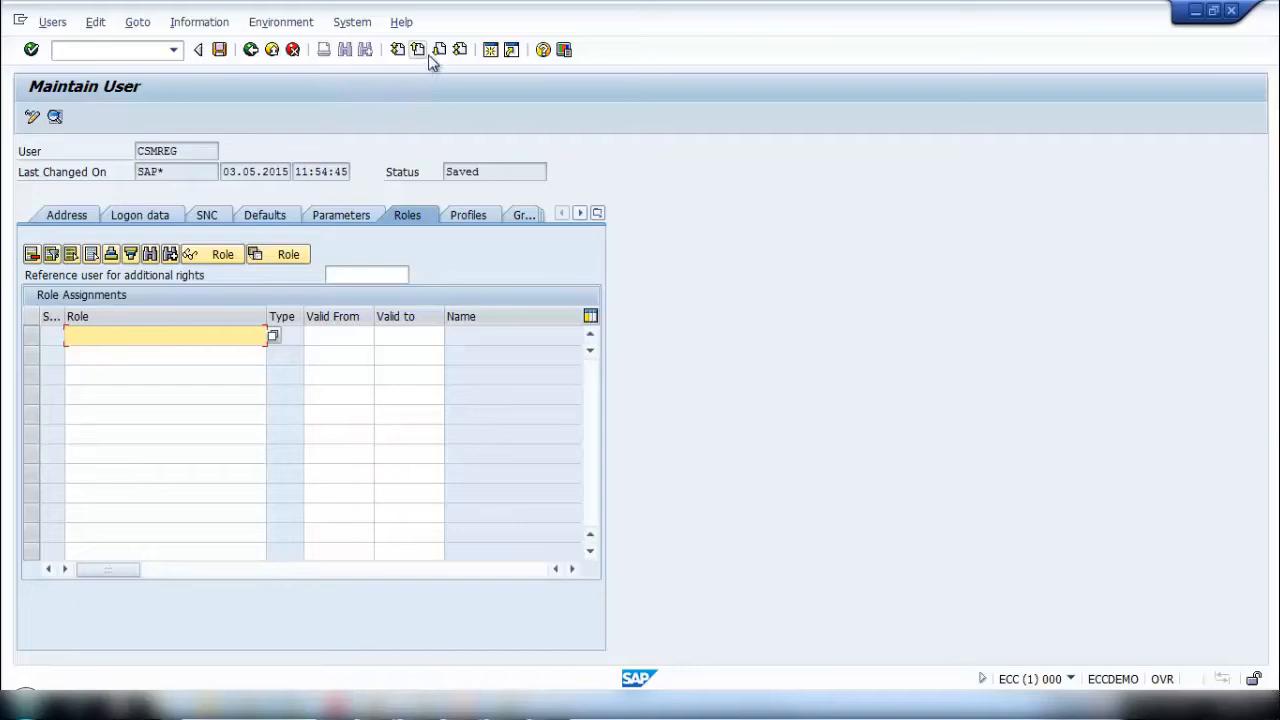
- Copy the role name SAP_BC_CSMREG from PFCG in a new session and add it to CSMREG's role assignments
{"action": "left_click", "coordinate": [492, 50]}
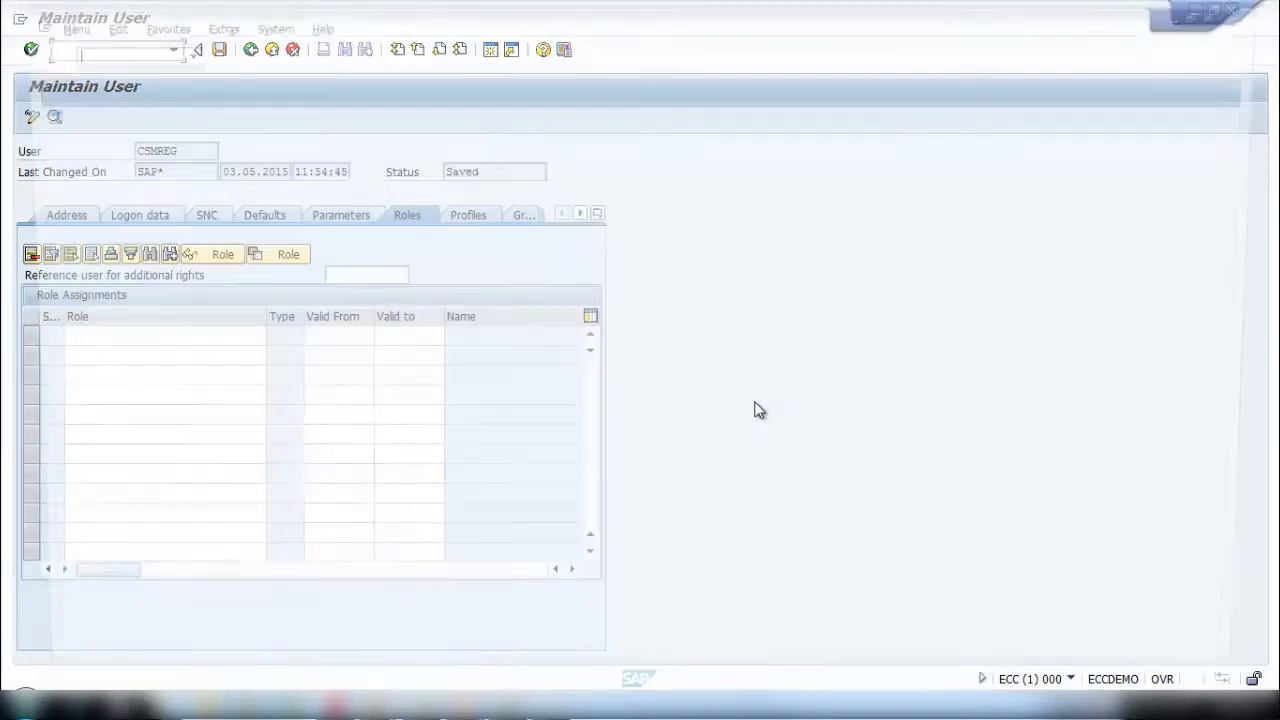
{"action": "type", "text": "pfc"}
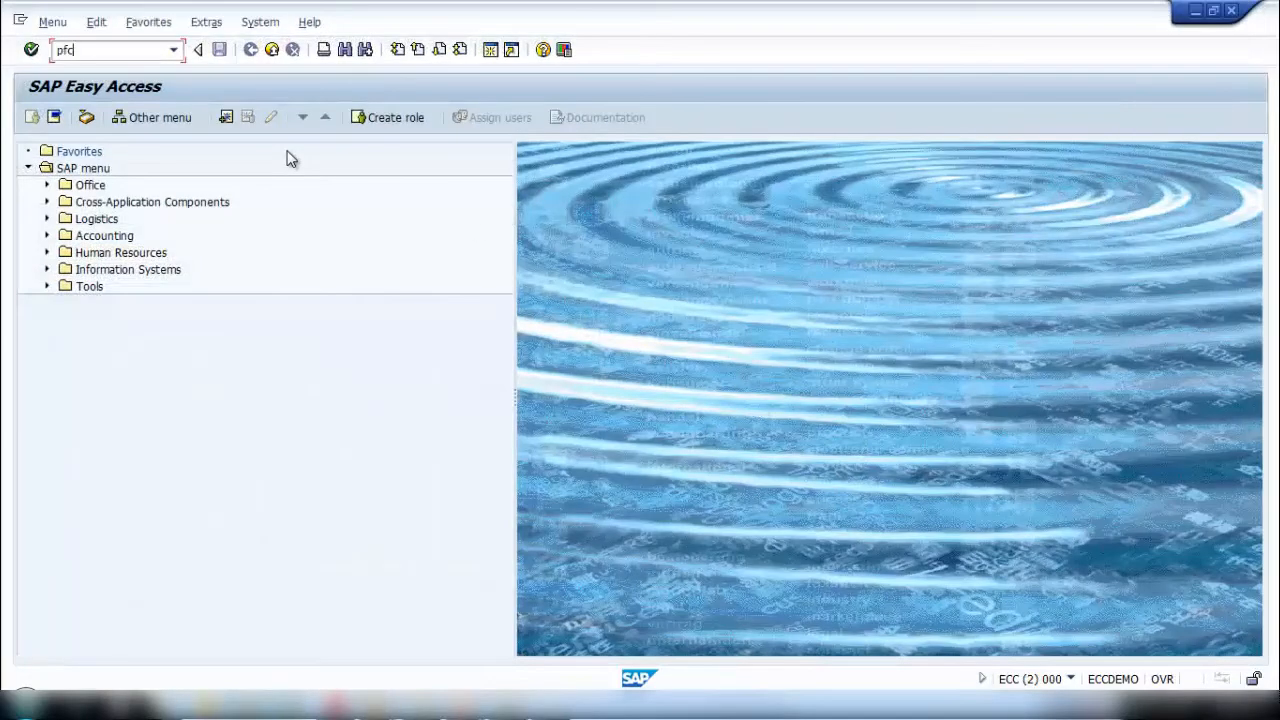
{"action": "type", "text": "g"}
{"action": "key", "text": "Return"}
{"action": "left_click_drag", "start_coordinate": [226, 151], "coordinate": [4, 133]}
{"action": "key", "text": "ctrl+c"}
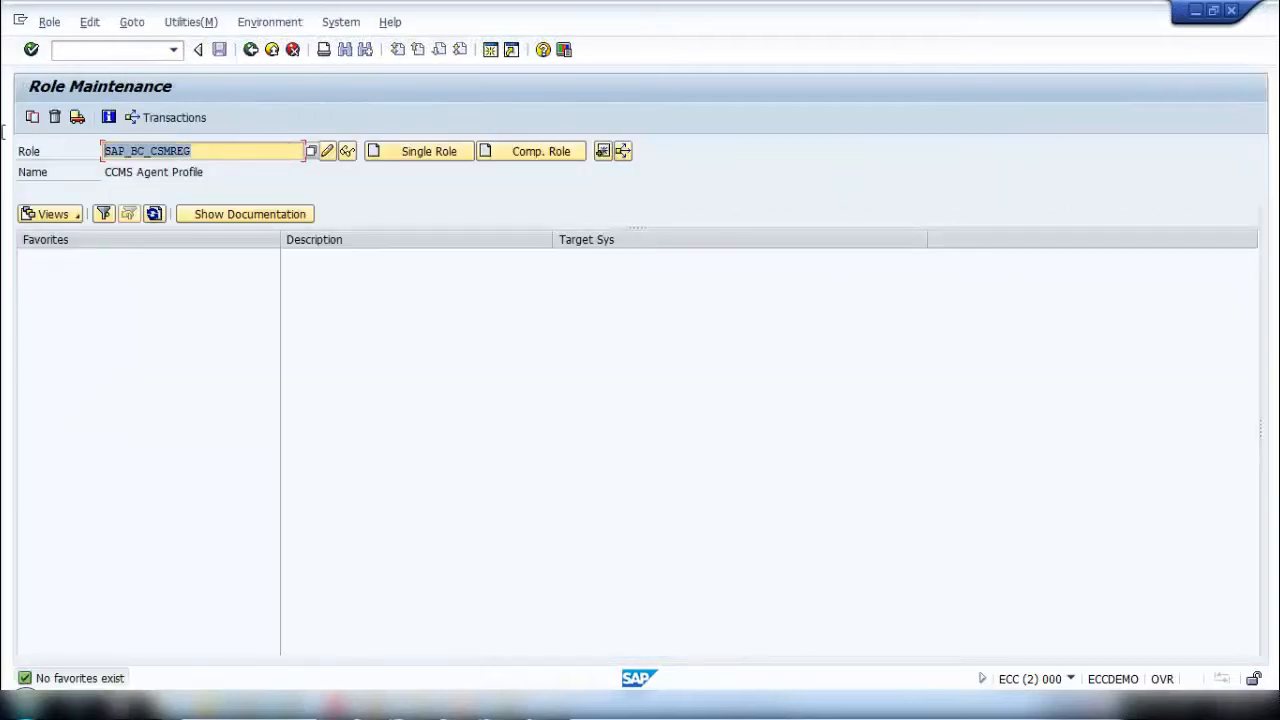
{"action": "left_click", "coordinate": [1195, 10]}
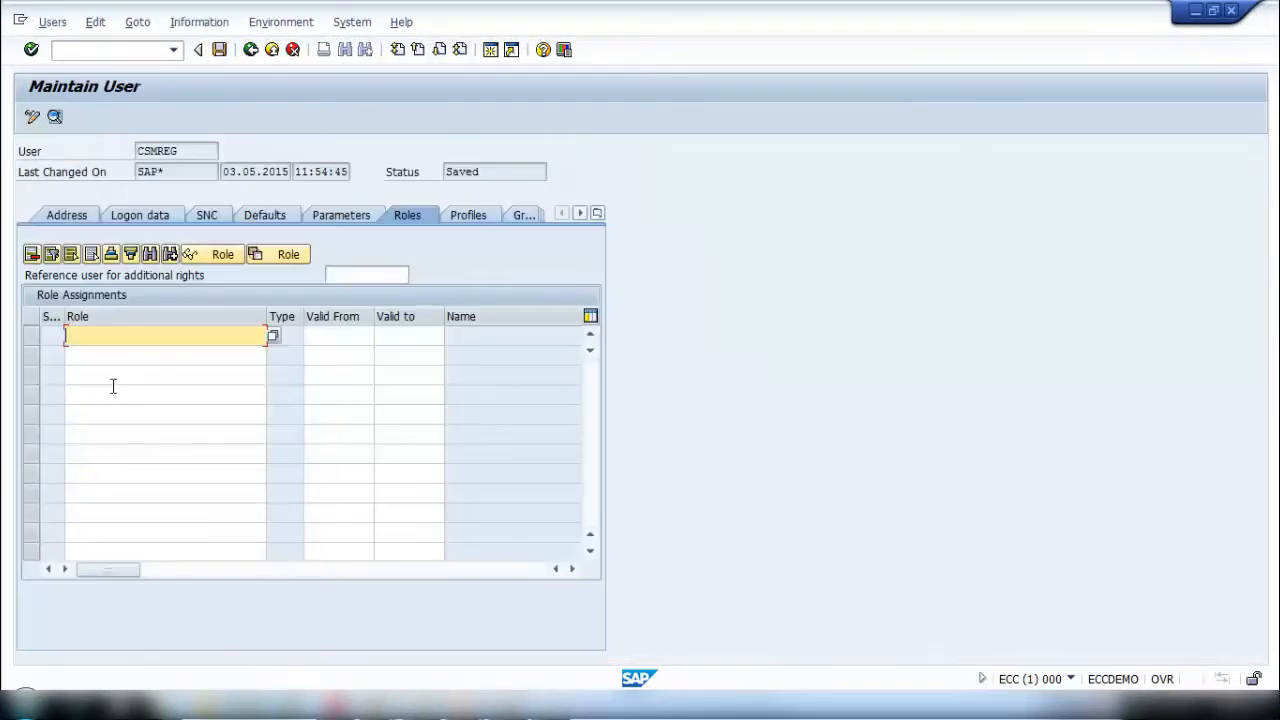
{"action": "key", "text": "ctrl+v"}
{"action": "key", "text": "Return"}
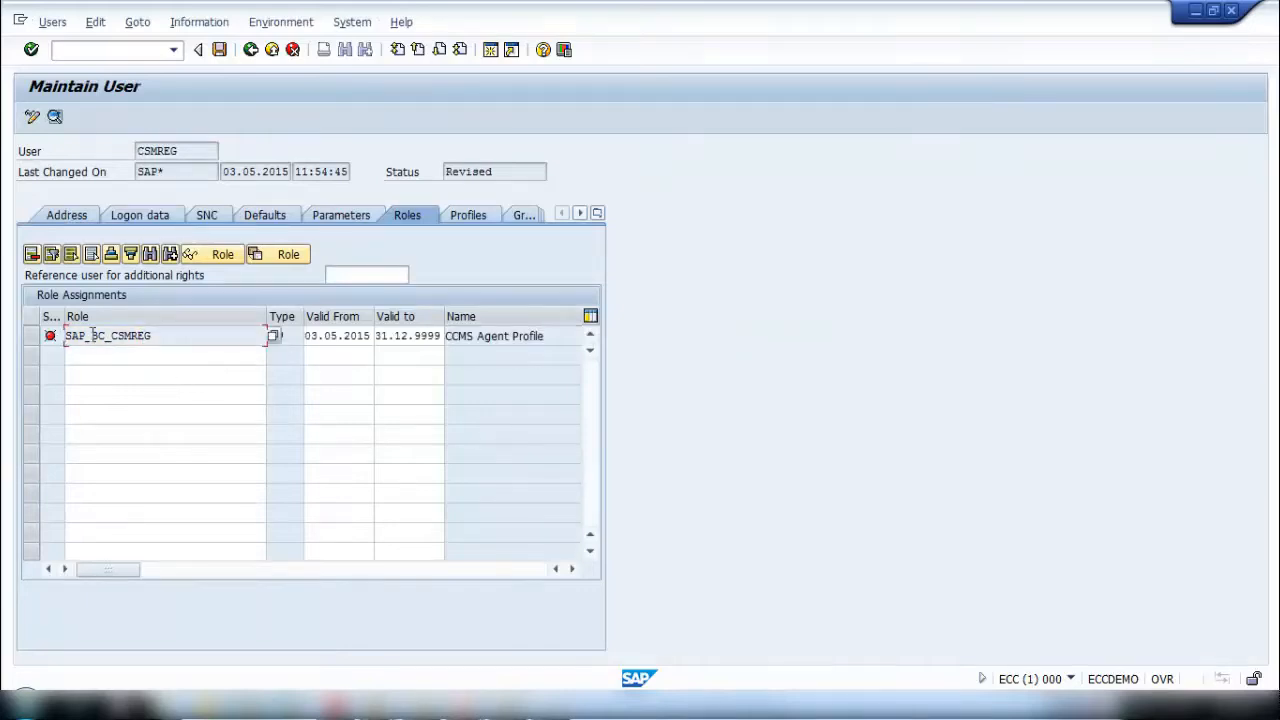
- Open the role SAP_BC_CSMREG for change in the PFCG session, and try to save the CSMREG user with that role
{"action": "mouse_move", "coordinate": [265, 705]}
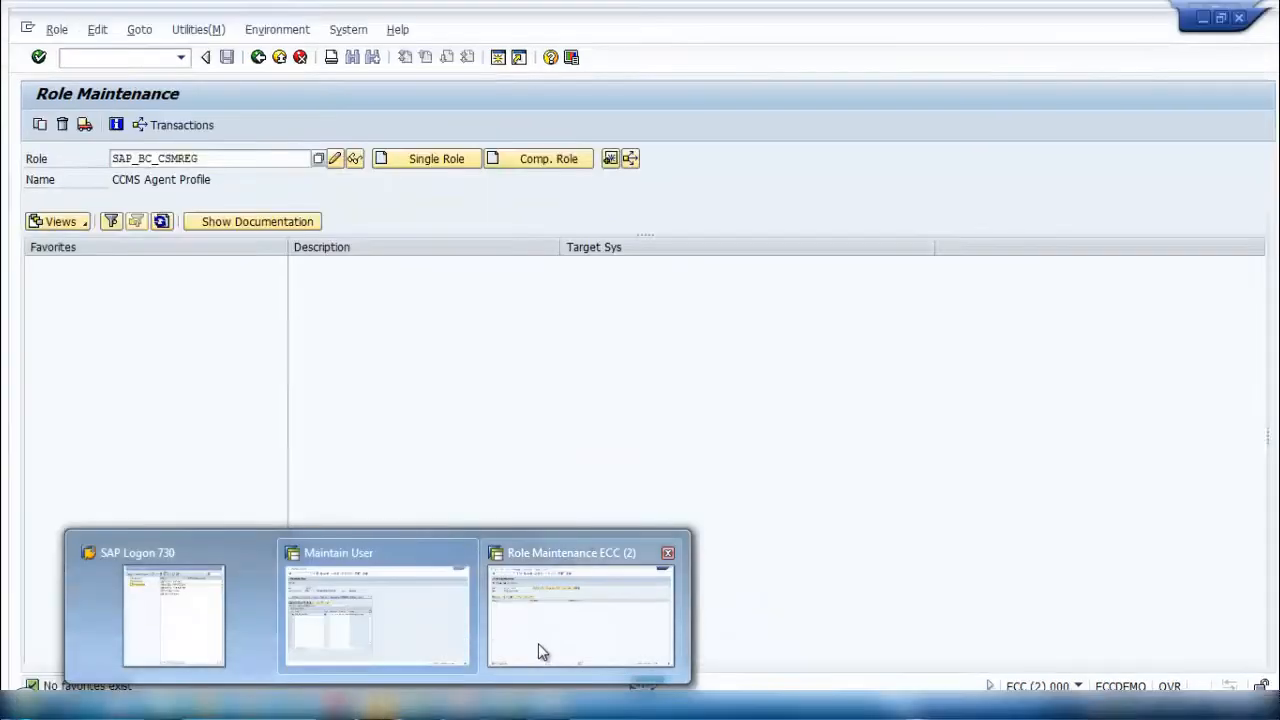
{"action": "left_click", "coordinate": [566, 634]}
{"action": "left_click", "coordinate": [326, 152]}
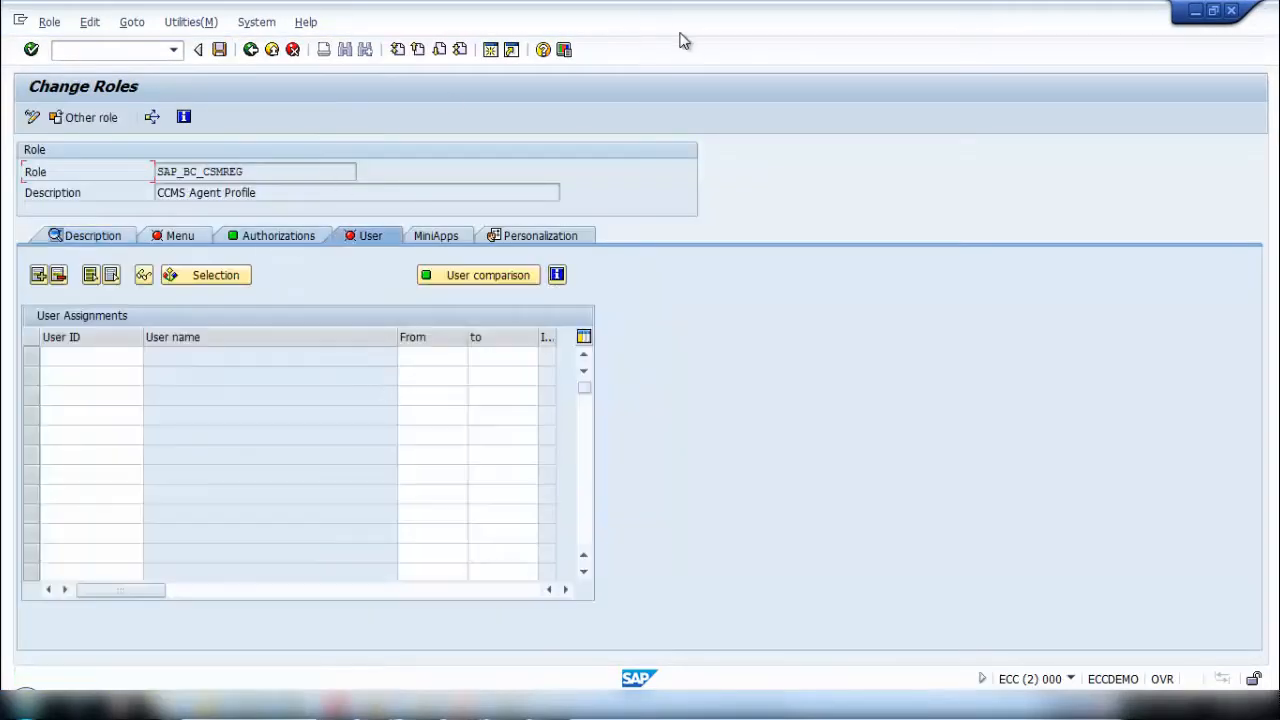
{"action": "left_click", "coordinate": [1195, 10]}
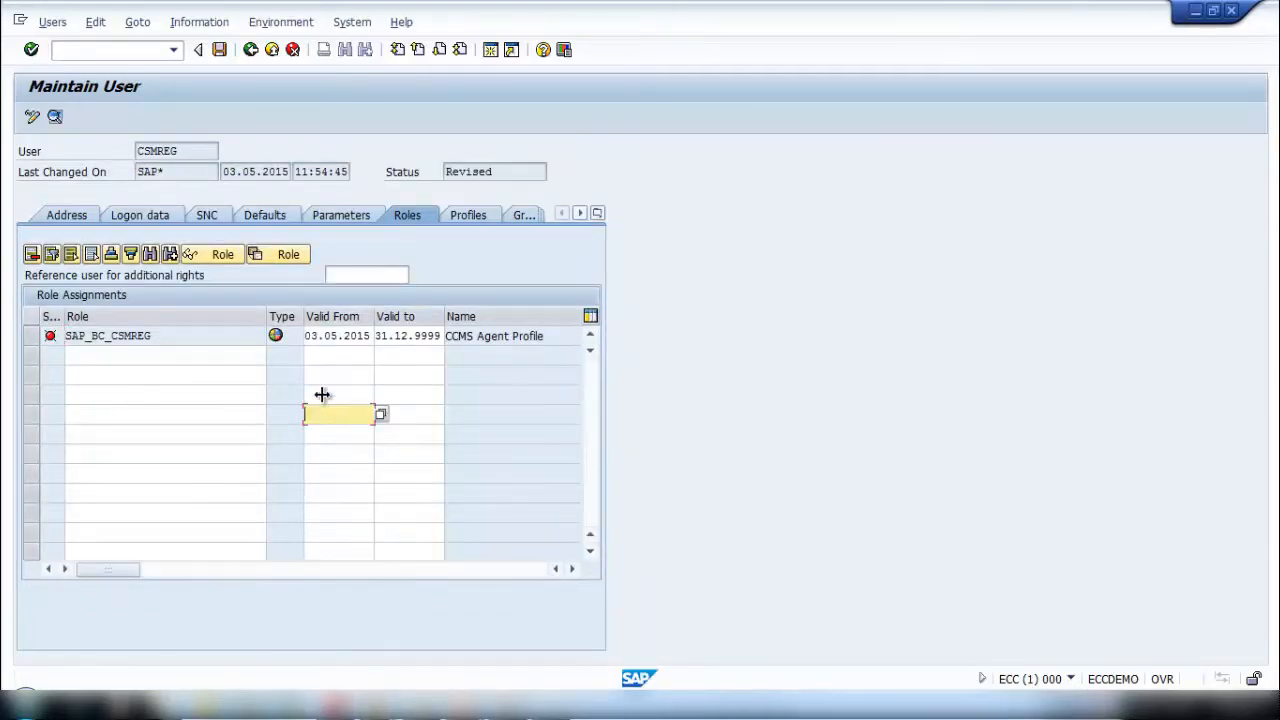
{"action": "left_click", "coordinate": [220, 49]}
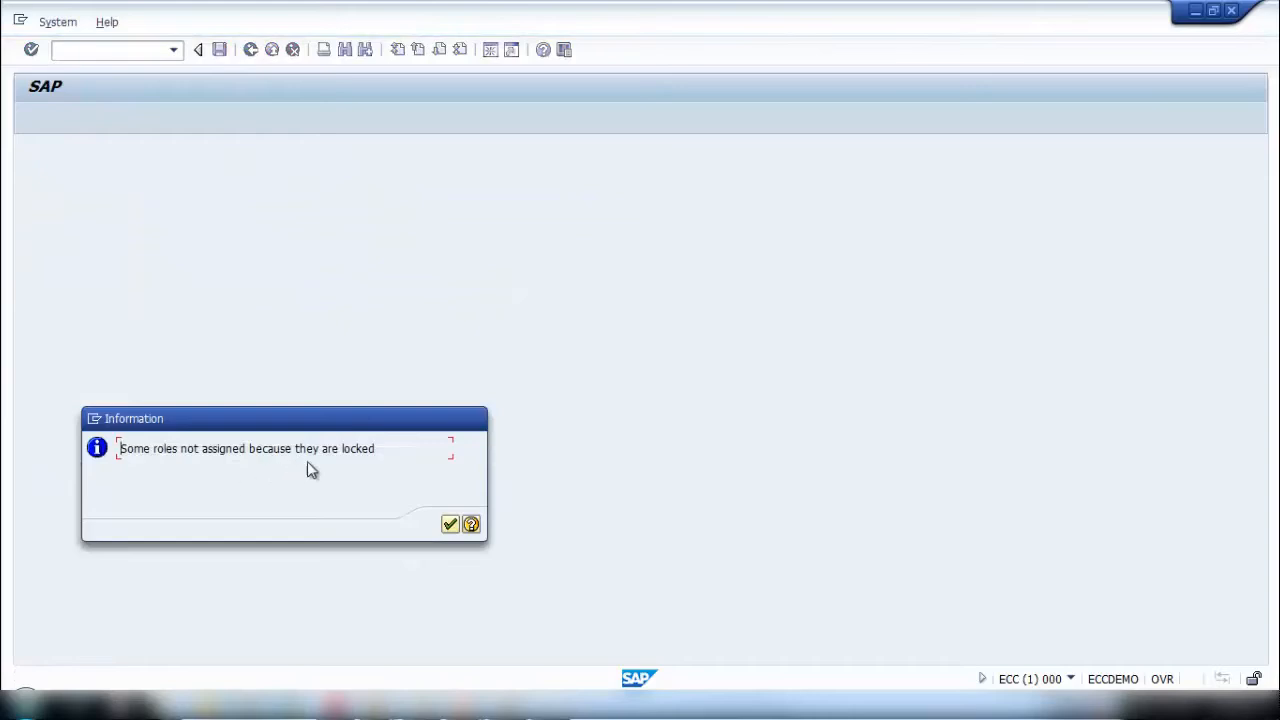
{"action": "left_click", "coordinate": [448, 527]}
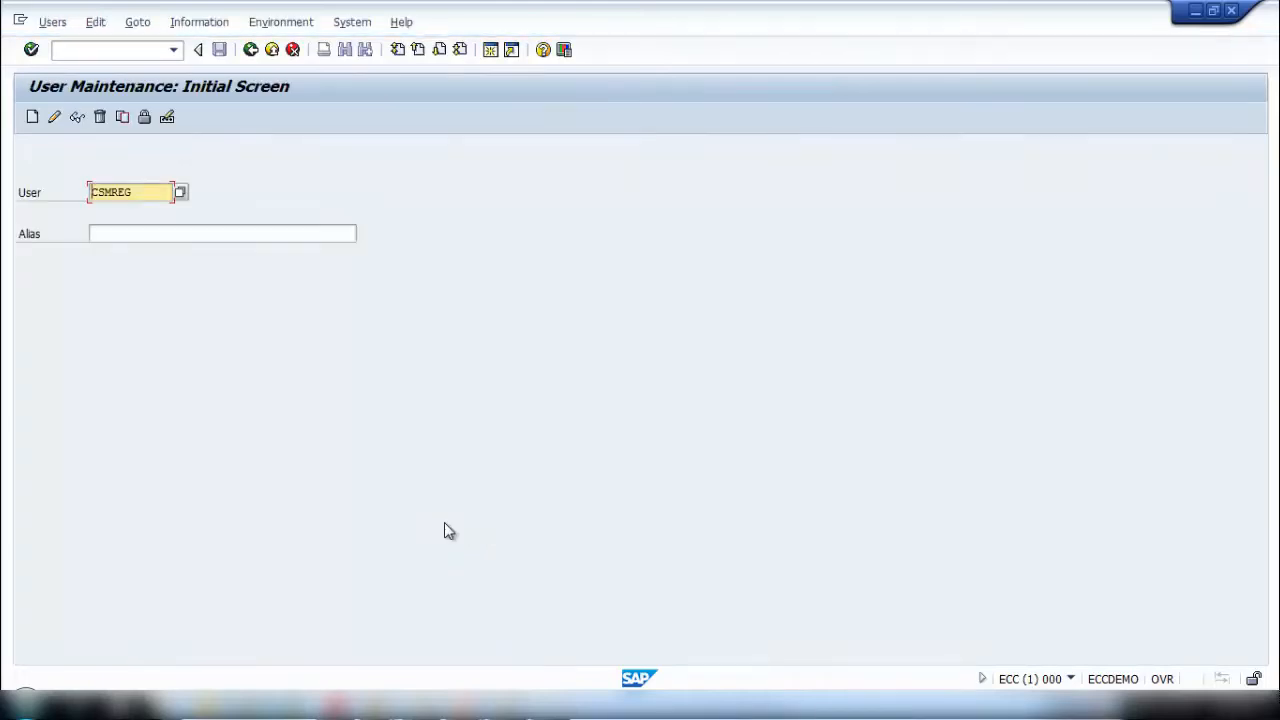
- Reopen CSMREG's role assignments for change and exit the role SAP_BC_CSMREG in the second session
{"action": "left_click", "coordinate": [54, 117]}
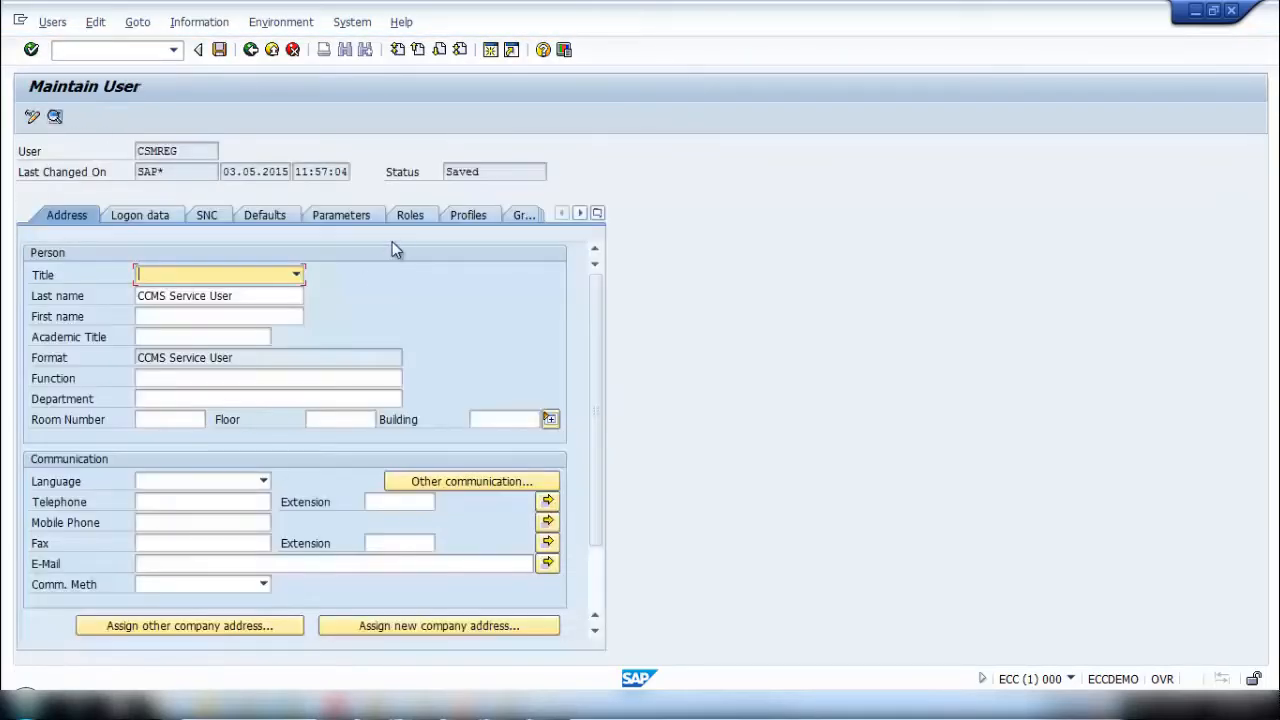
{"action": "left_click", "coordinate": [413, 216]}
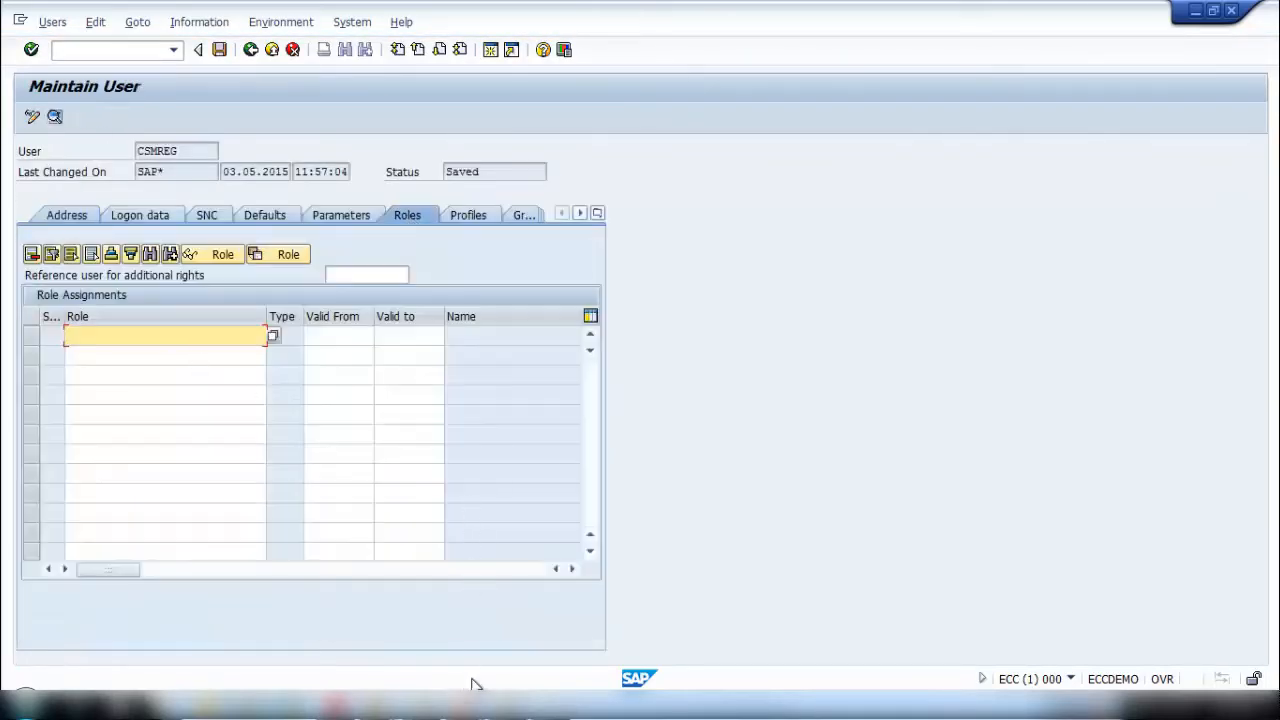
{"action": "left_click", "coordinate": [634, 632]}
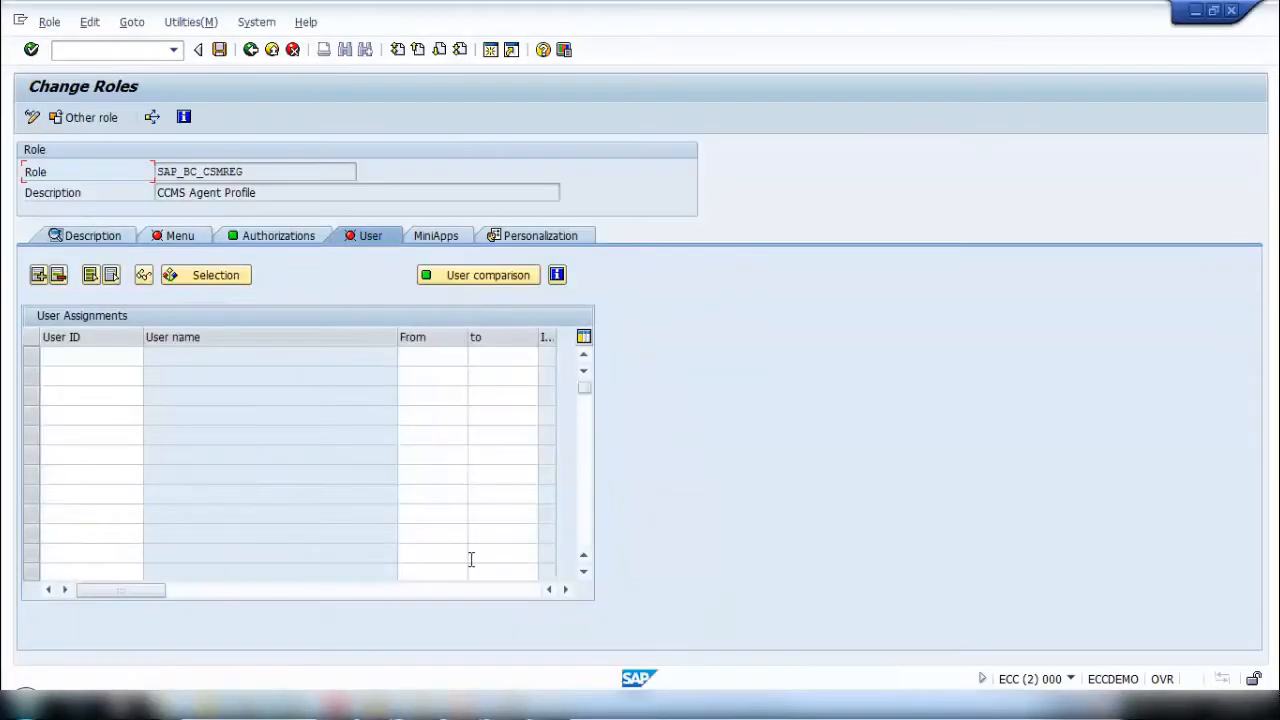
{"action": "left_click", "coordinate": [271, 49]}
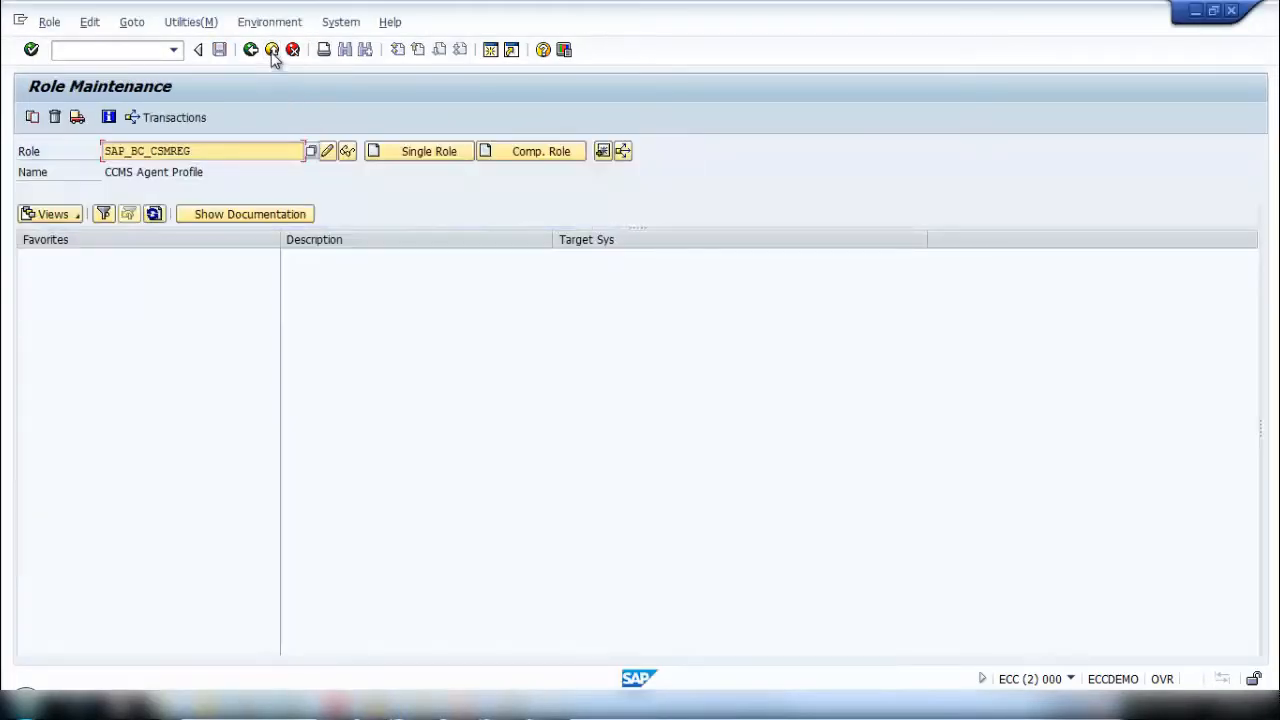
{"action": "left_click", "coordinate": [271, 49]}
{"action": "left_click", "coordinate": [1195, 10]}
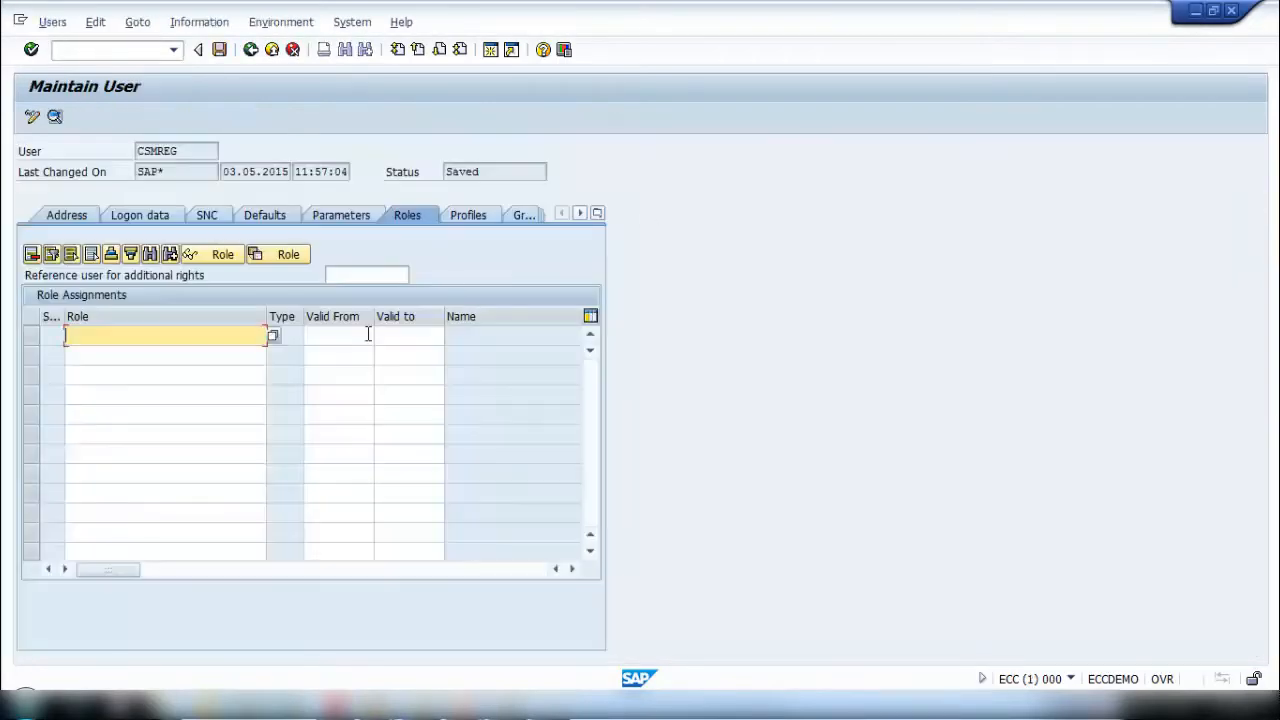
- Assign the role SAP_BC_CSMREG to CSMREG, save the user and check the saved role assignment
{"action": "left_click", "coordinate": [212, 336]}
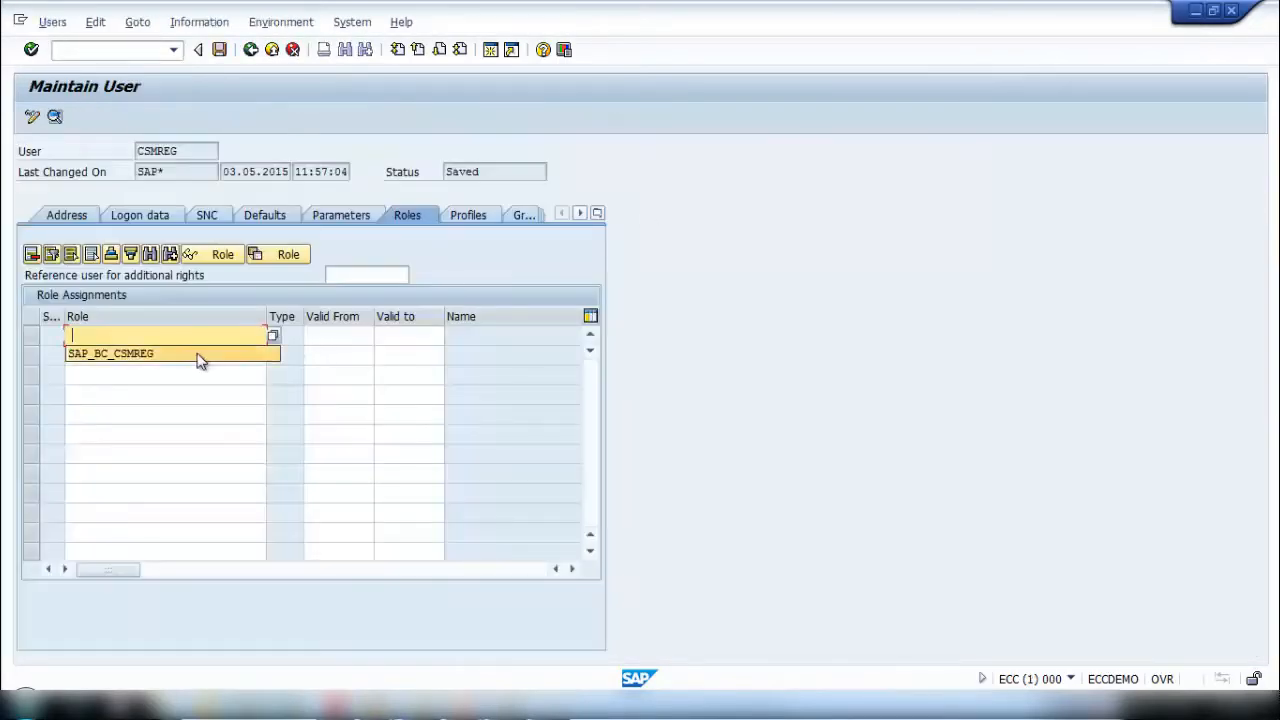
{"action": "left_click", "coordinate": [197, 357]}
{"action": "key", "text": "Return"}
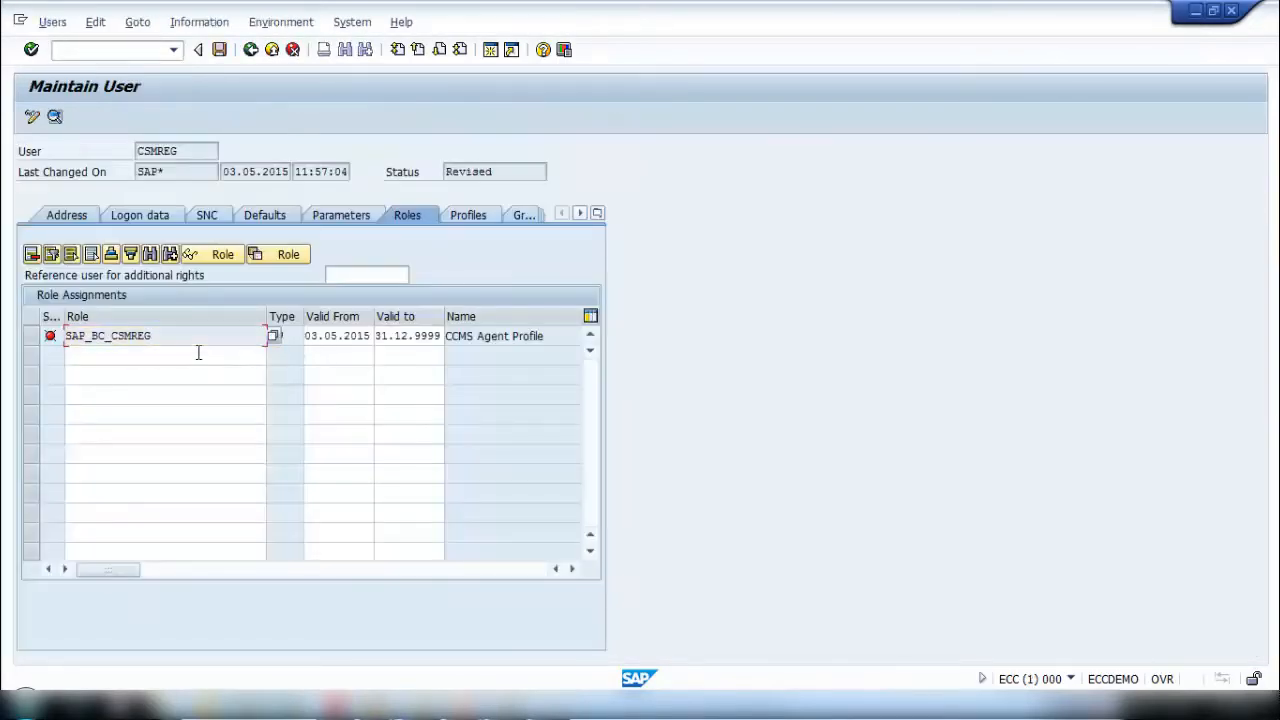
{"action": "left_click", "coordinate": [219, 49]}
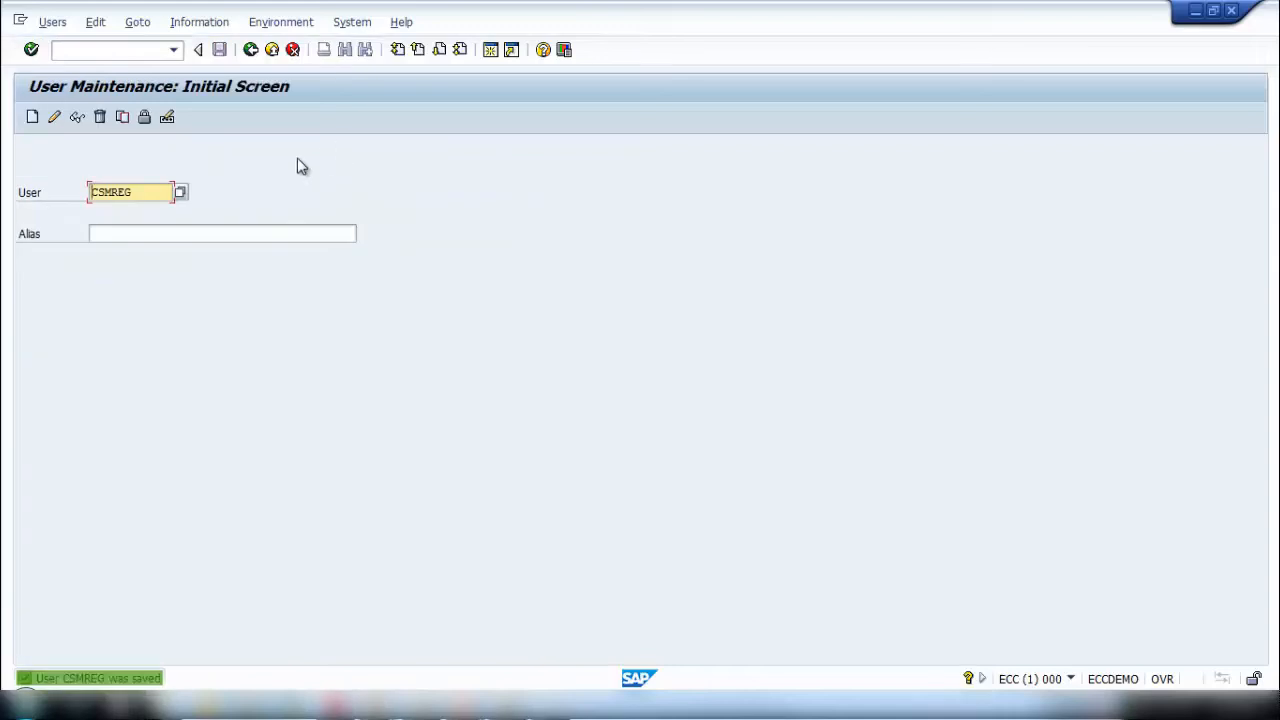
{"action": "left_click", "coordinate": [54, 117]}
{"action": "left_click", "coordinate": [411, 216]}
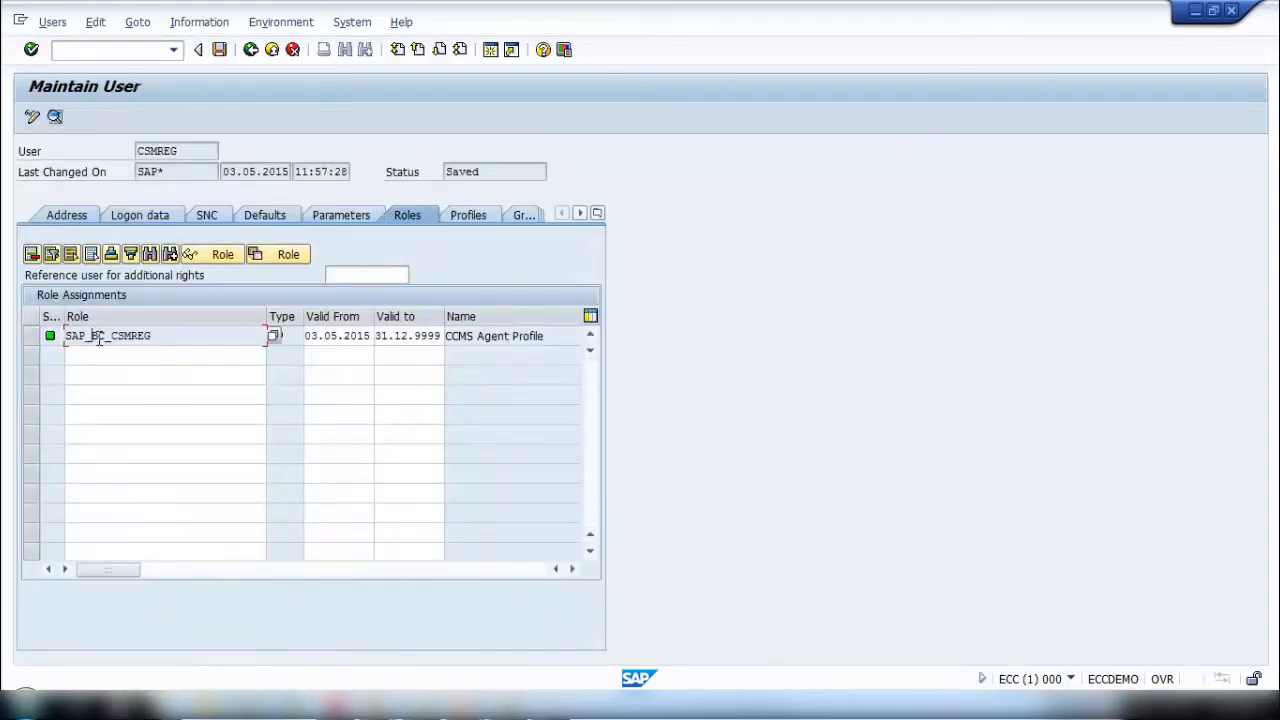
- Display the users assigned to the role SAP_BC_CSMREG in PFCG in the second session
{"action": "left_click", "coordinate": [405, 706]}
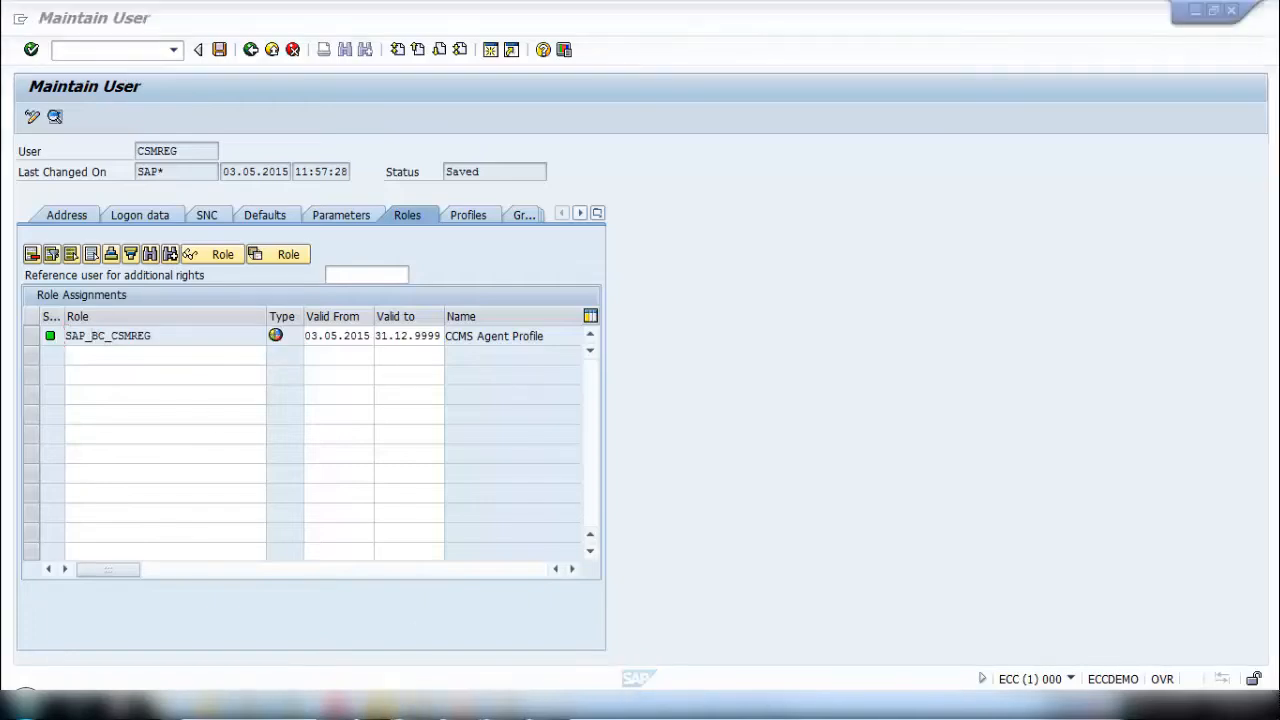
{"action": "left_click", "coordinate": [497, 662]}
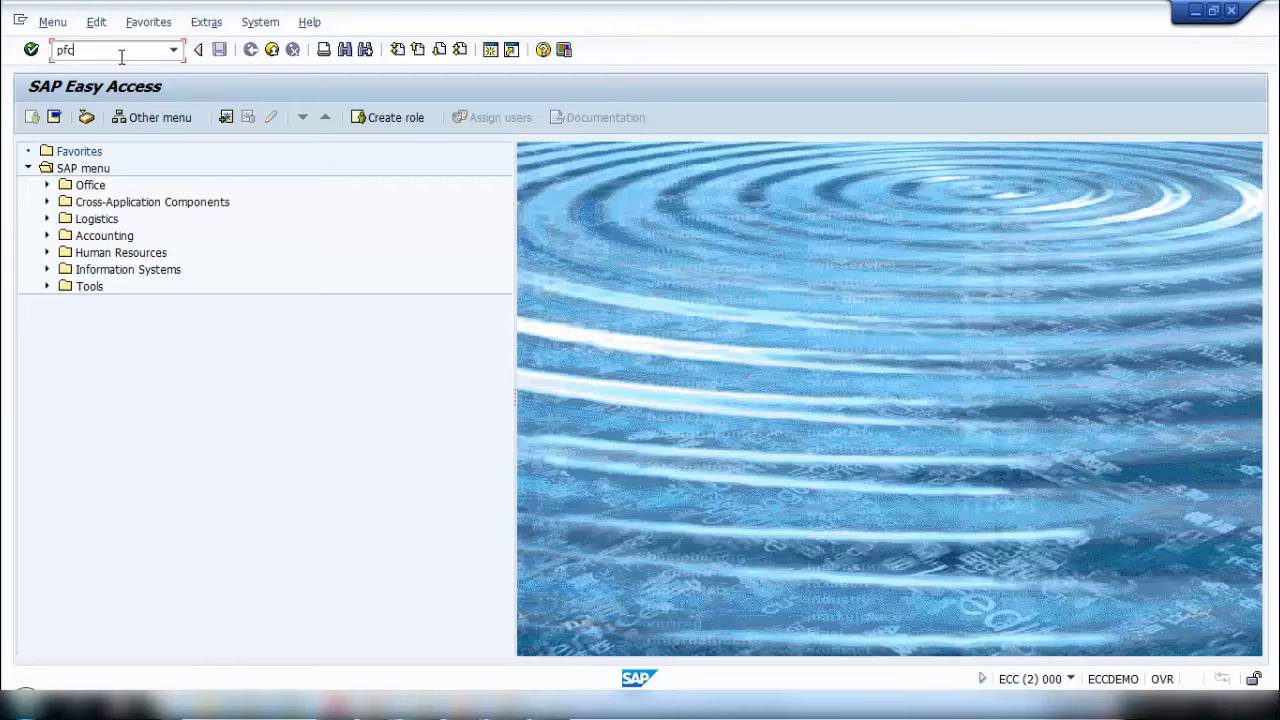
{"action": "type", "text": "g"}
{"action": "key", "text": "Return"}
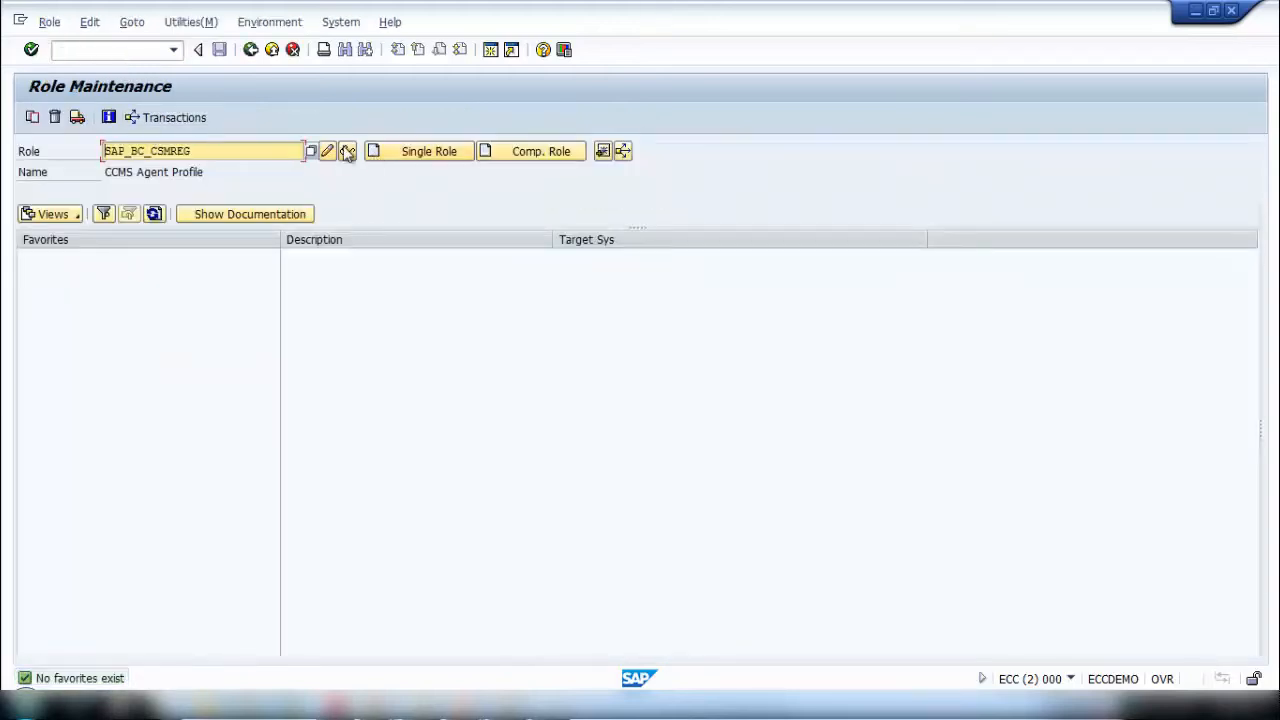
{"action": "left_click", "coordinate": [347, 151]}
{"action": "left_click", "coordinate": [372, 237]}
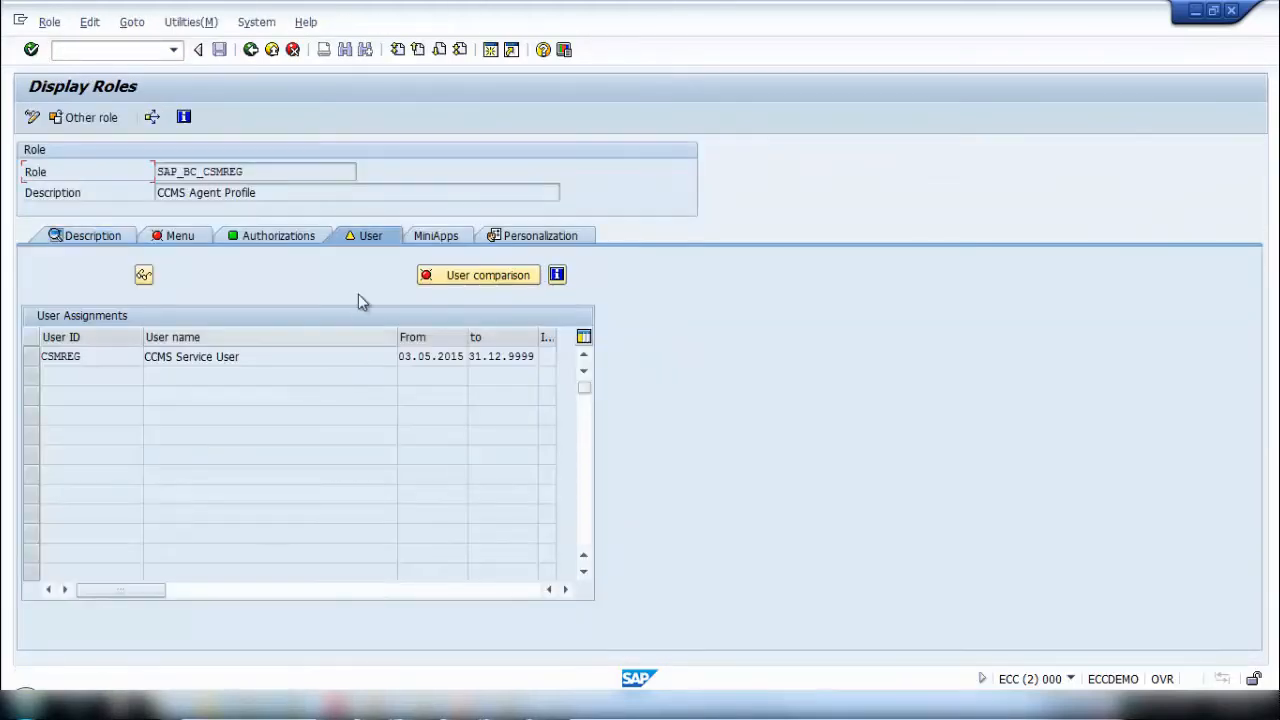
- Run a complete user comparison for the role SAP_BC_CSMREG and return to SAP Easy Access
{"action": "left_click", "coordinate": [488, 277]}
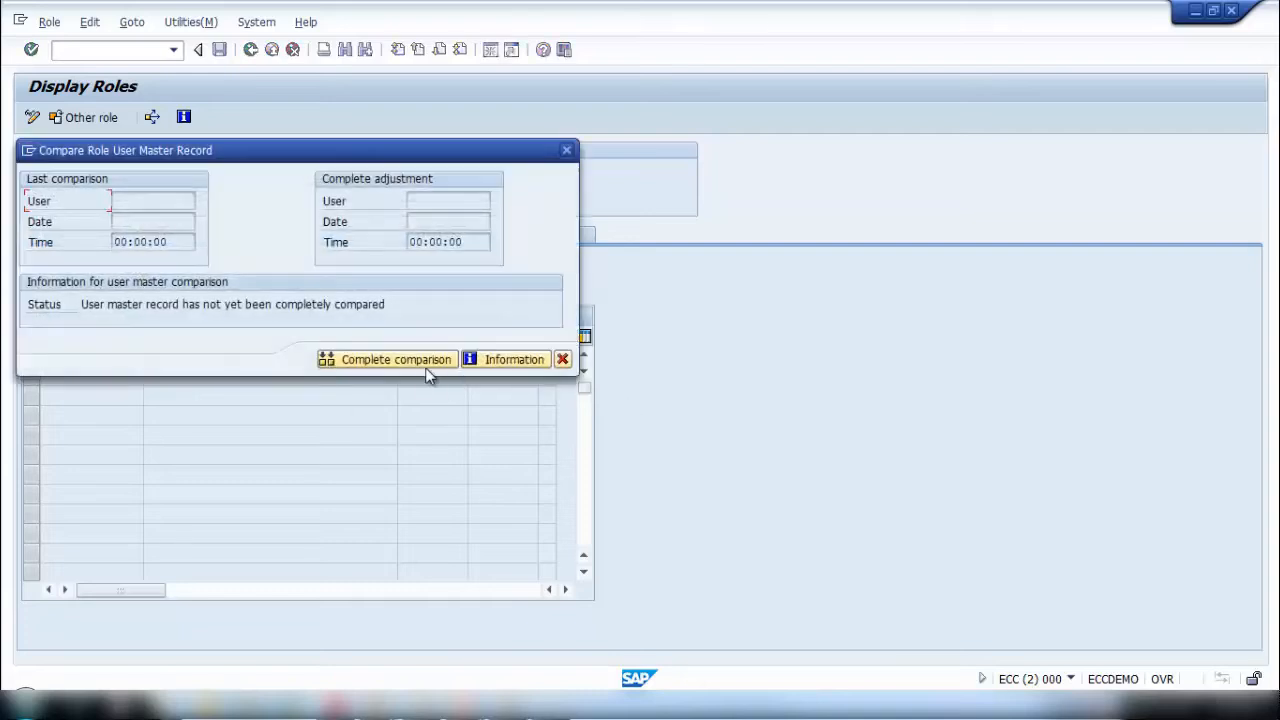
{"action": "left_click", "coordinate": [428, 372]}
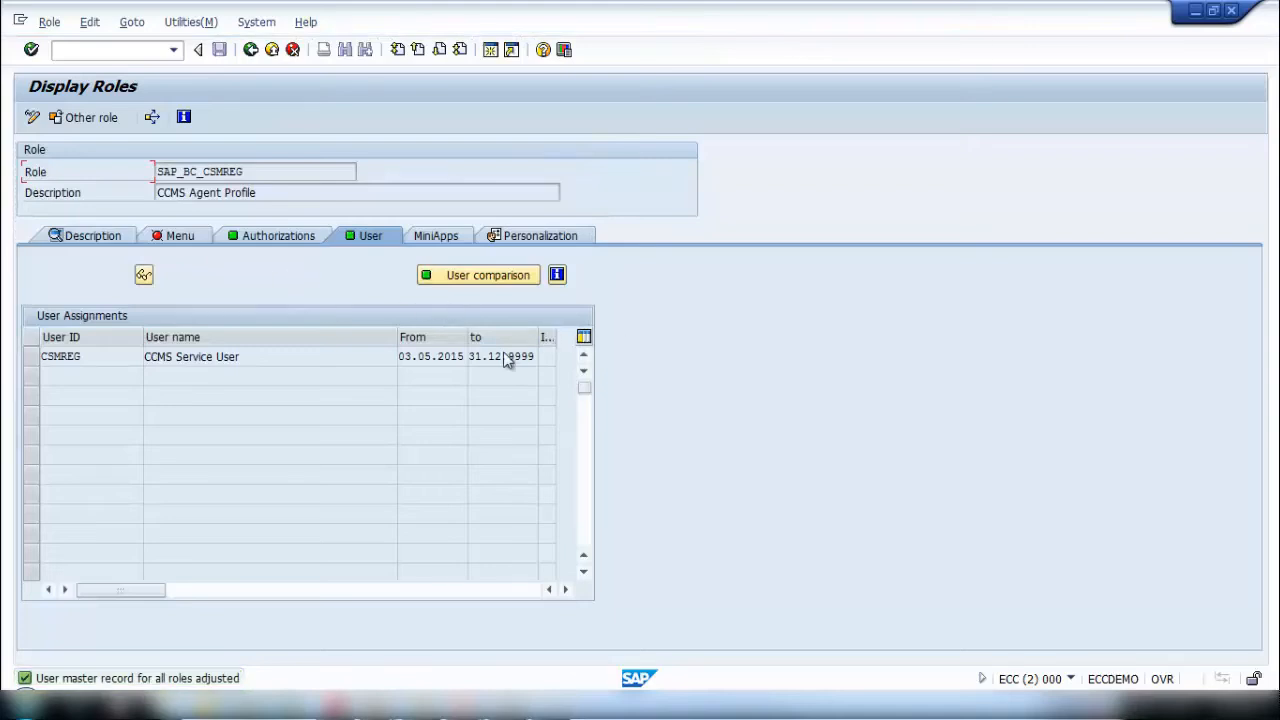
{"action": "left_click", "coordinate": [250, 49]}
{"action": "left_click", "coordinate": [250, 49]}
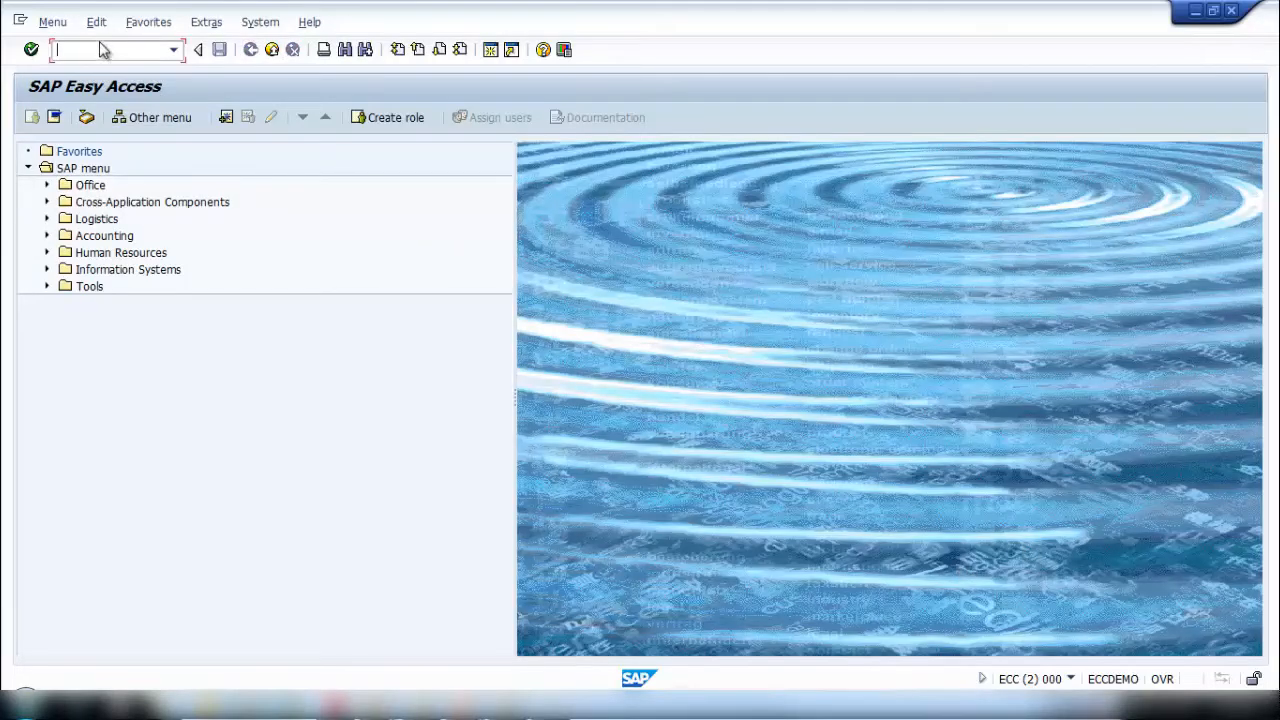
- Switch to Notepad, label the noted CSMREG password with "ECC.100 :" and return to the SAP session
{"action": "left_click", "coordinate": [553, 712]}
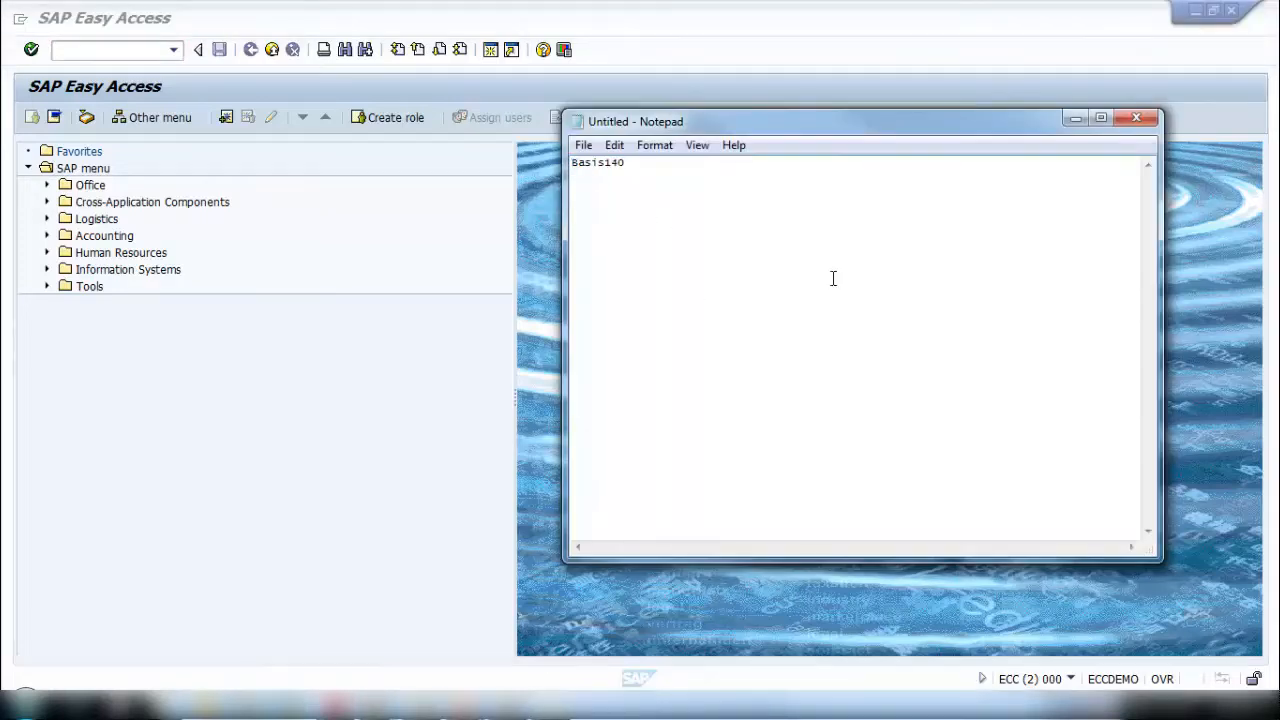
{"action": "type", "text": "ECC.100 :"}
{"action": "left_click", "coordinate": [385, 318]}
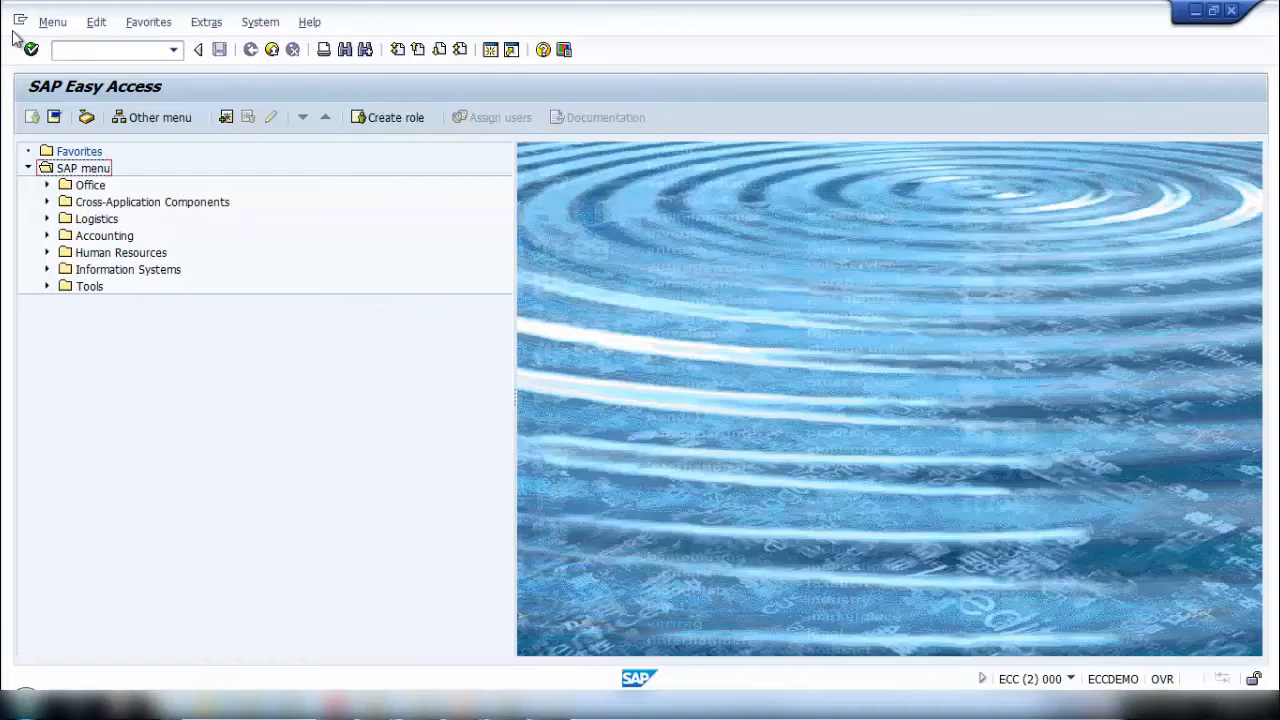
{"action": "left_click", "coordinate": [71, 51]}
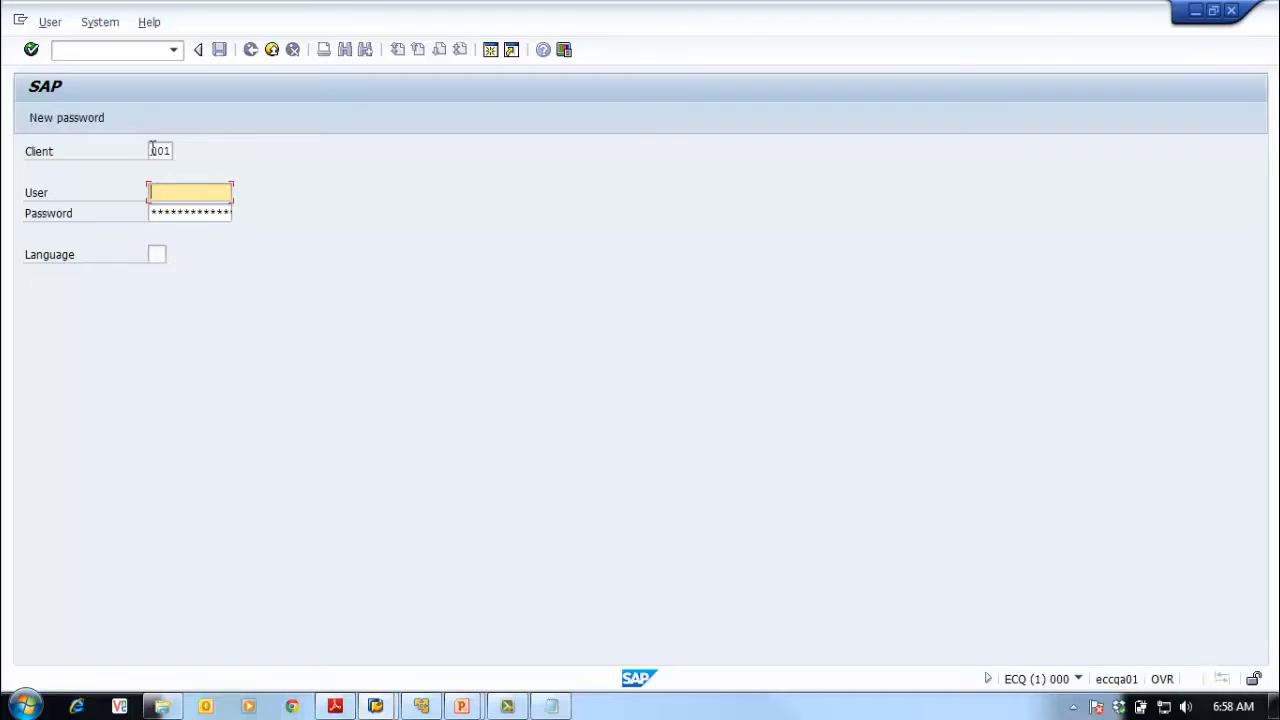
- Enter client 000 and user sap* on the ECQ system's logon screen
{"action": "key", "text": "shift+Tab"}
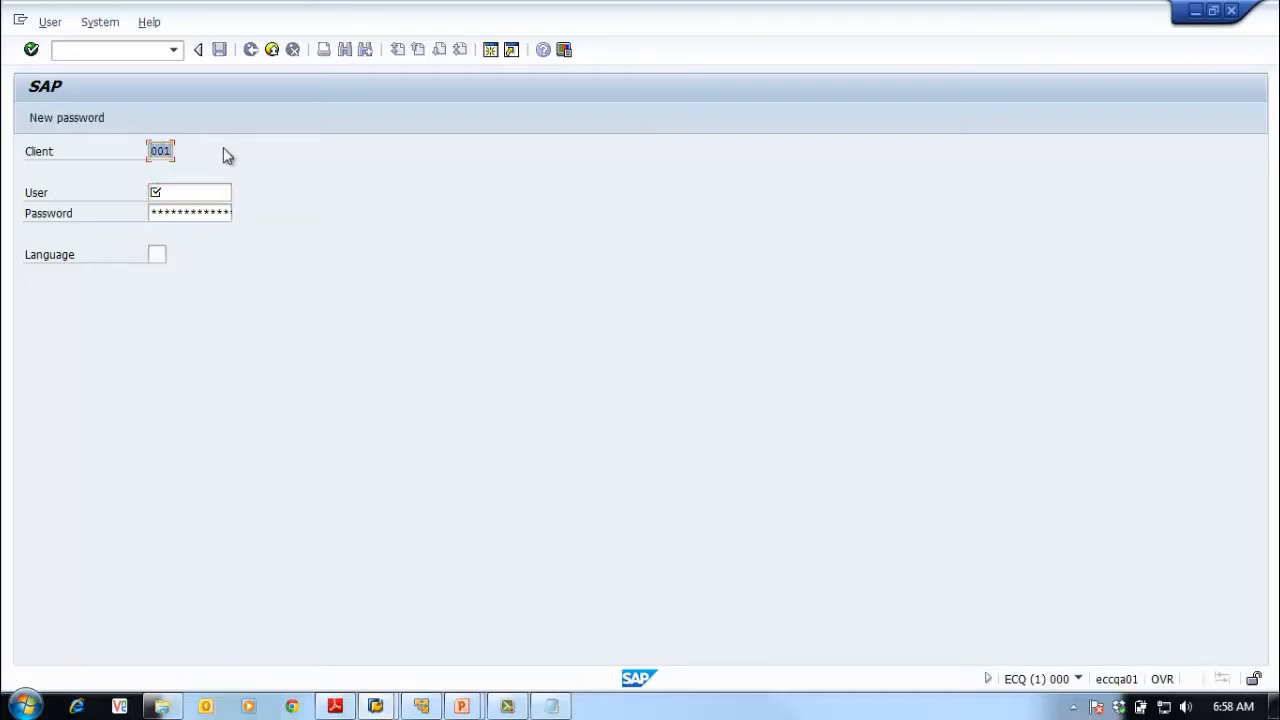
{"action": "type", "text": "000"}
{"action": "key", "text": "Tab"}
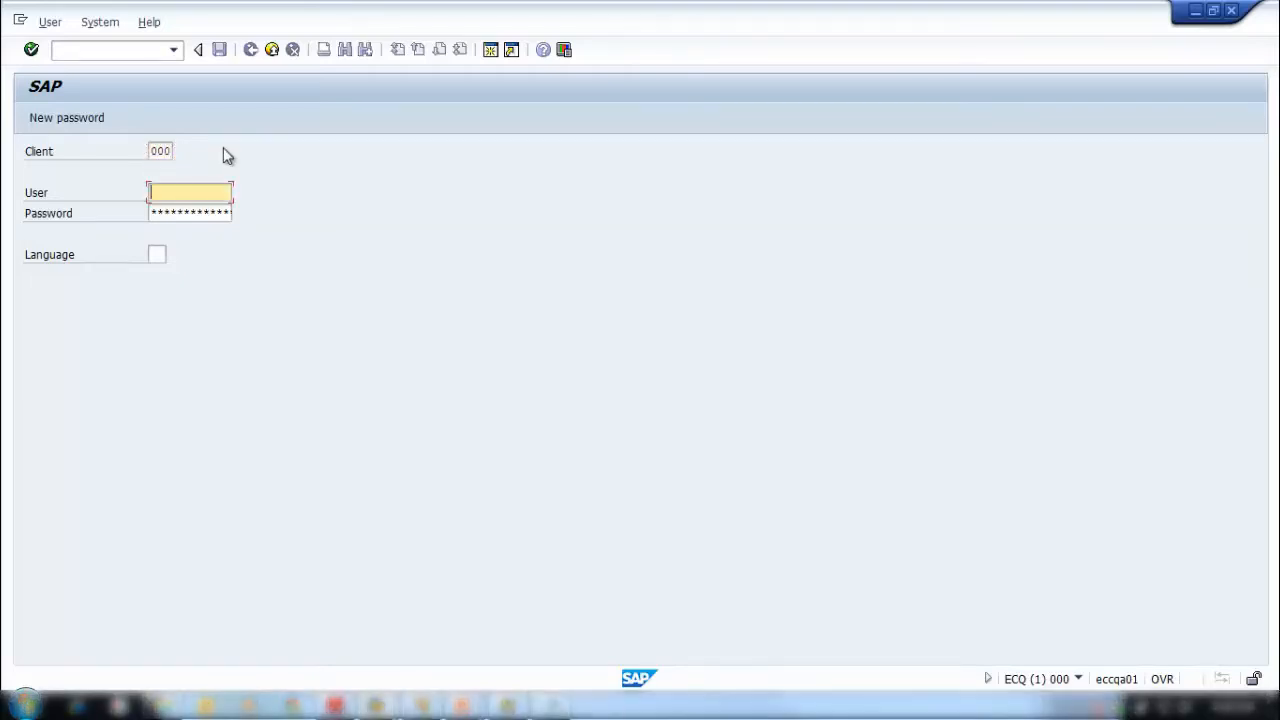
{"action": "type", "text": "s"}
{"action": "key", "text": "Down"}
{"action": "key", "text": "Return"}
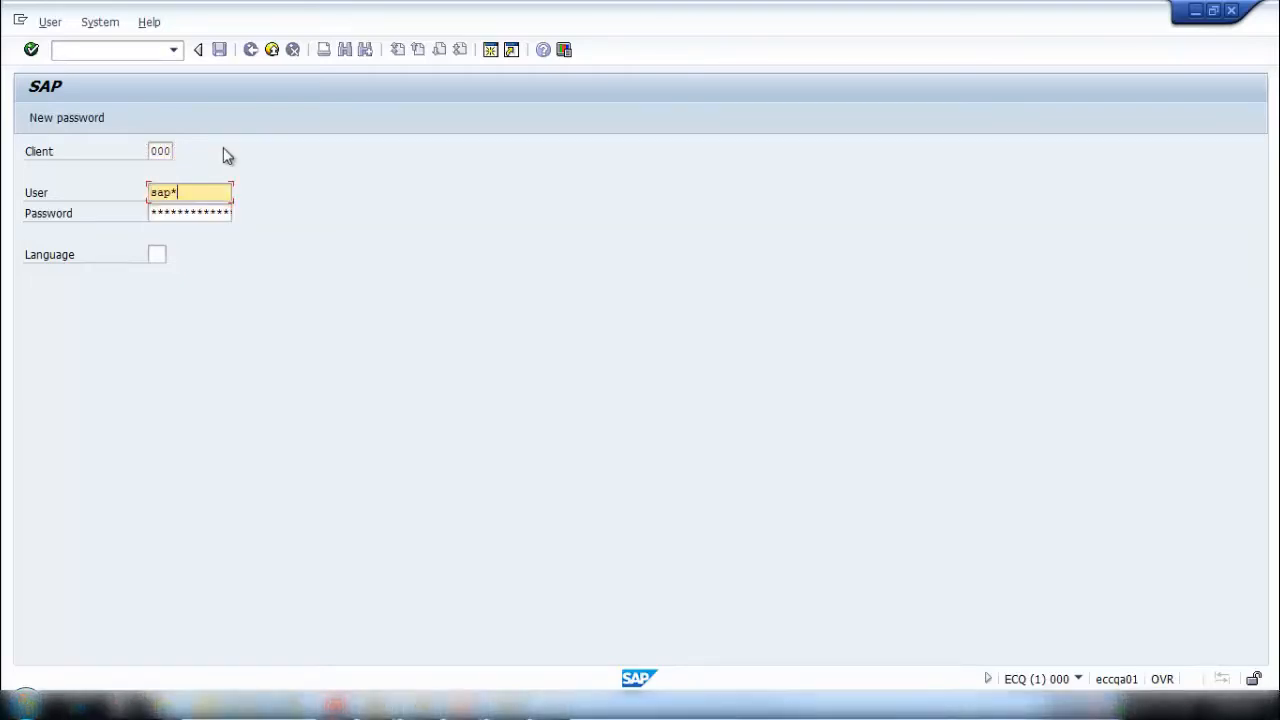
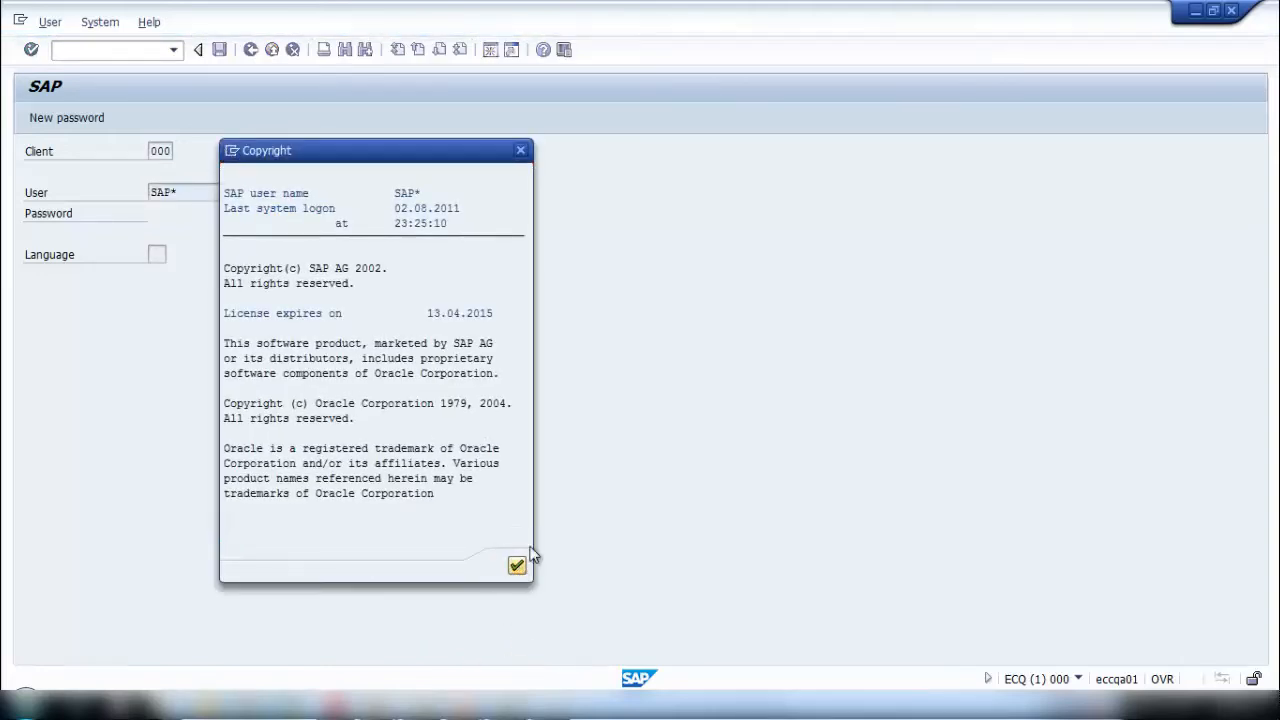
- Complete the ECQ logon and open the Create CSMREG User function for the central system in transaction RZ21
{"action": "left_click", "coordinate": [520, 562]}
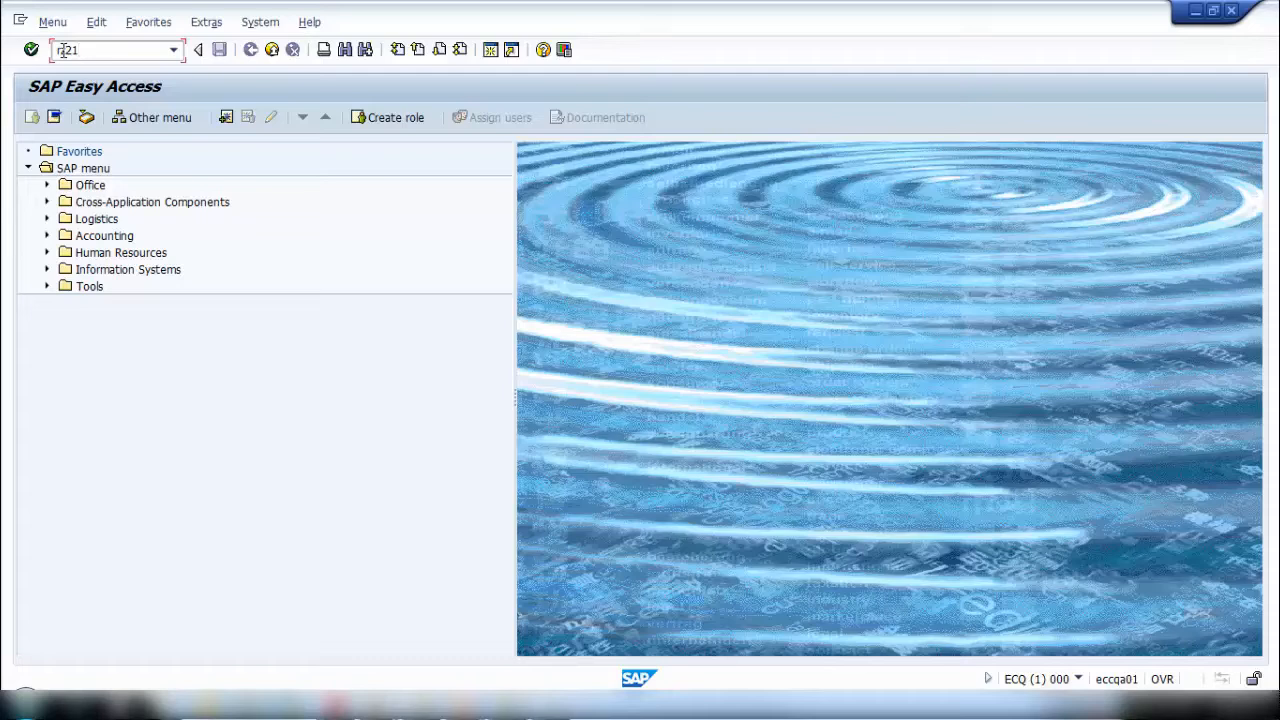
{"action": "key", "text": "Return"}
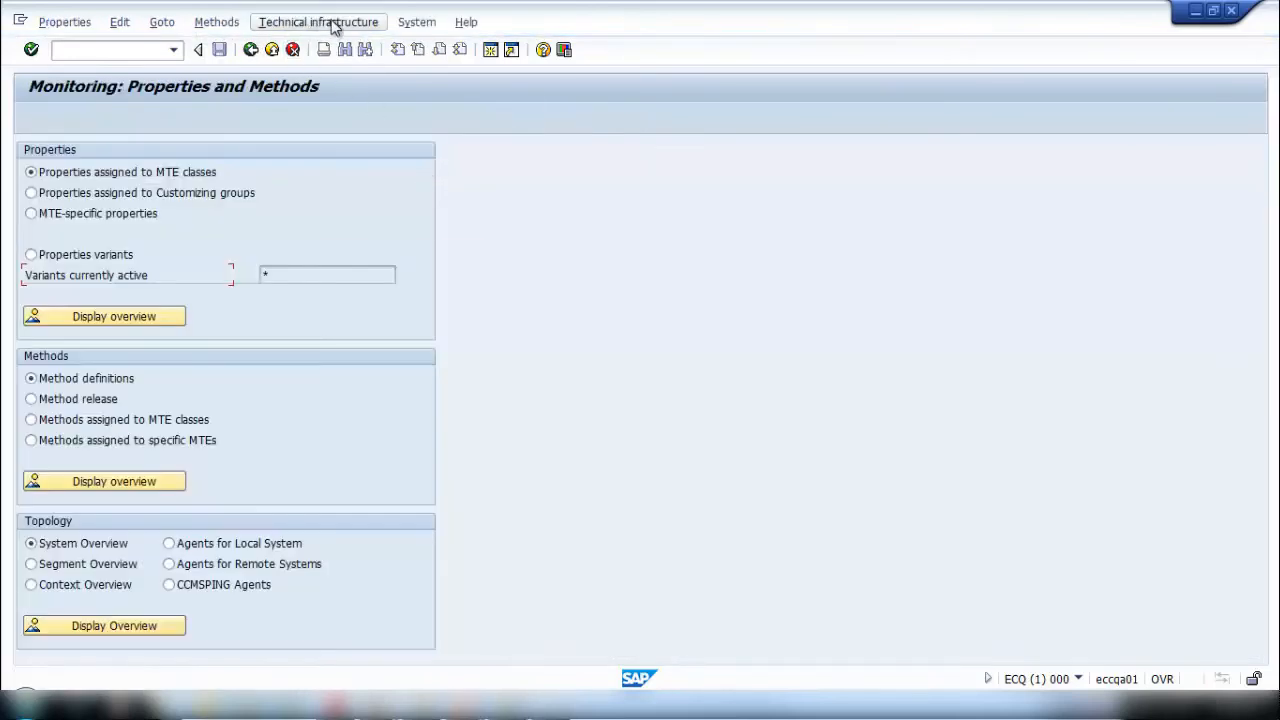
{"action": "left_click", "coordinate": [334, 27]}
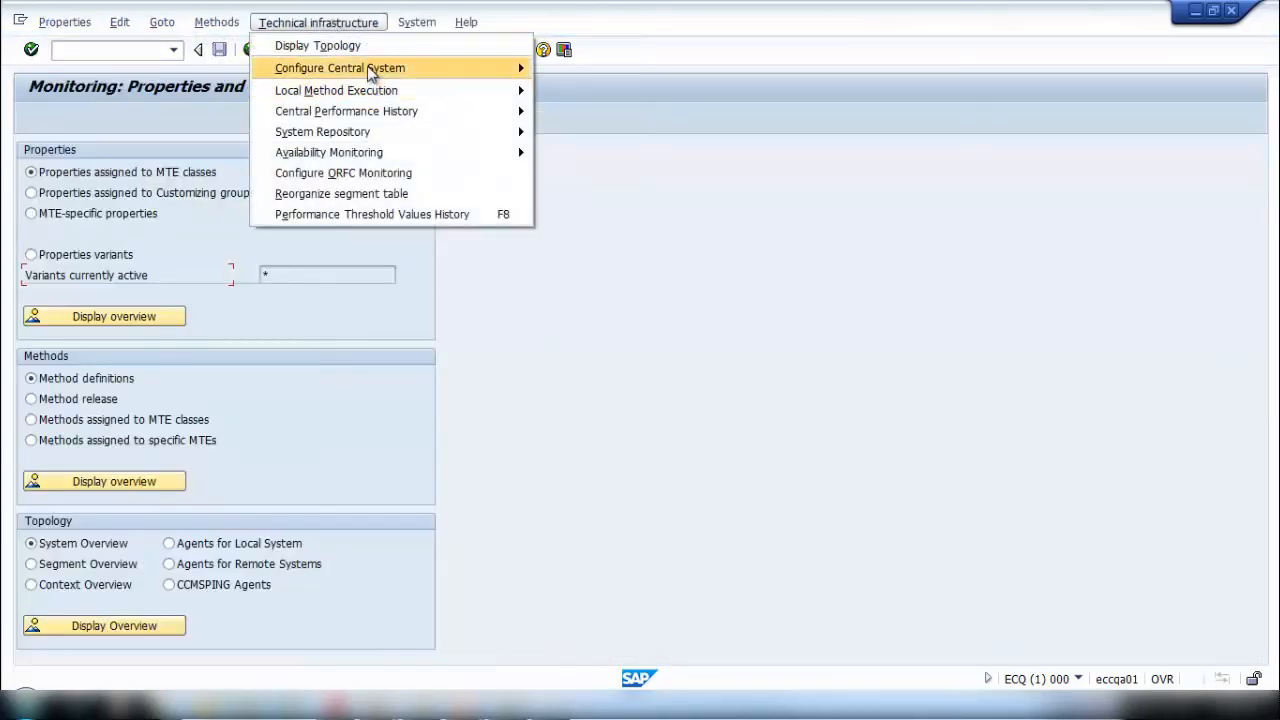
{"action": "mouse_move", "coordinate": [370, 71]}
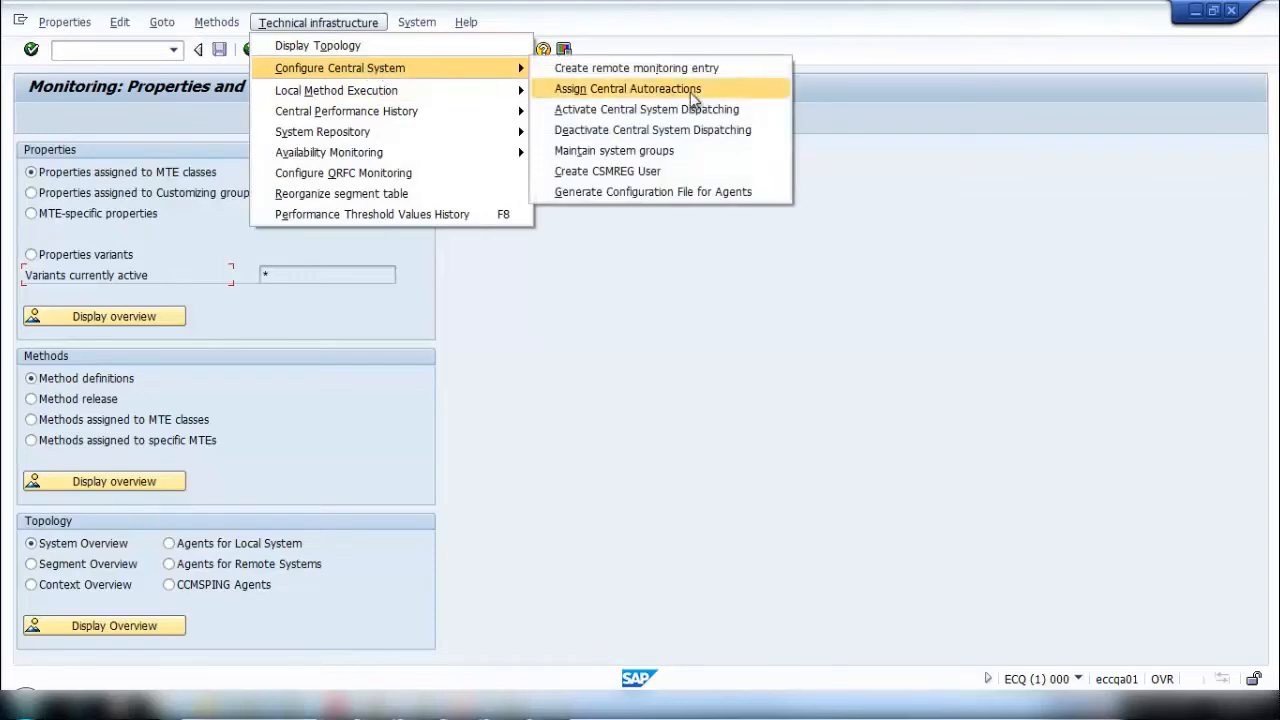
{"action": "left_click", "coordinate": [688, 172]}
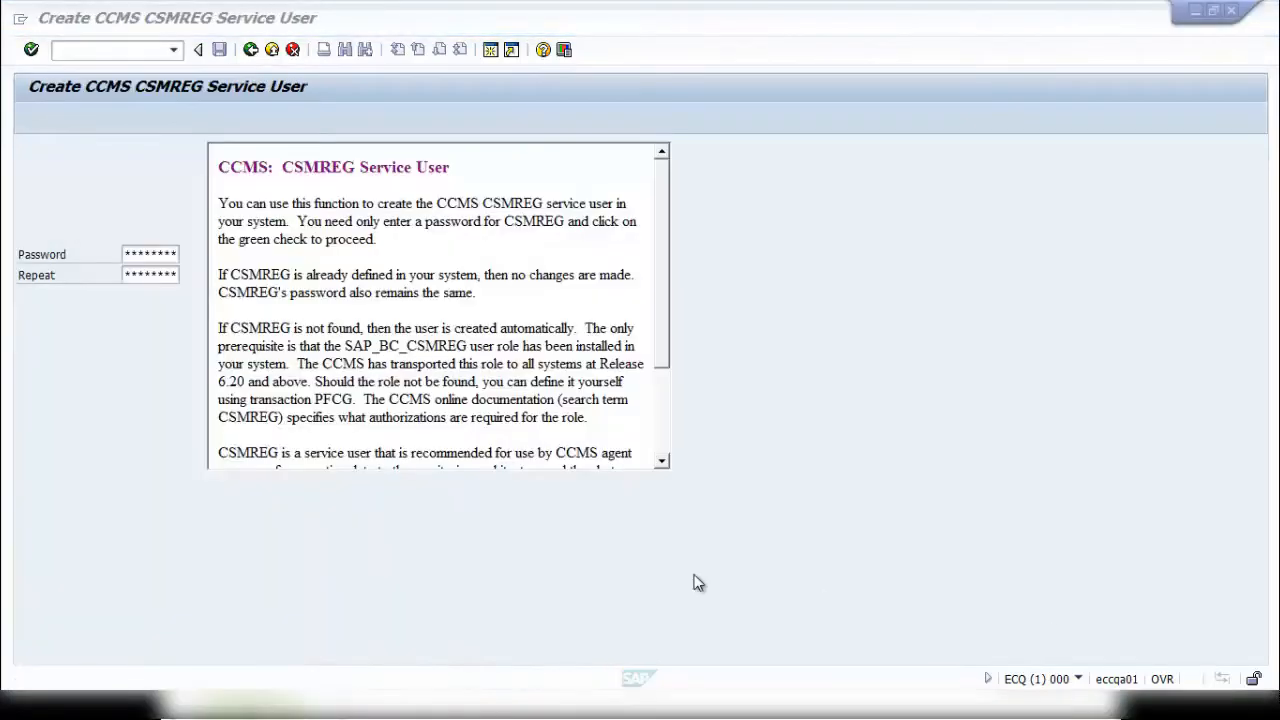
- Copy the noted CSMREG password from Notepad and enter it in the service user's Password and Repeat fields
{"action": "key", "text": "alt+Tab"}
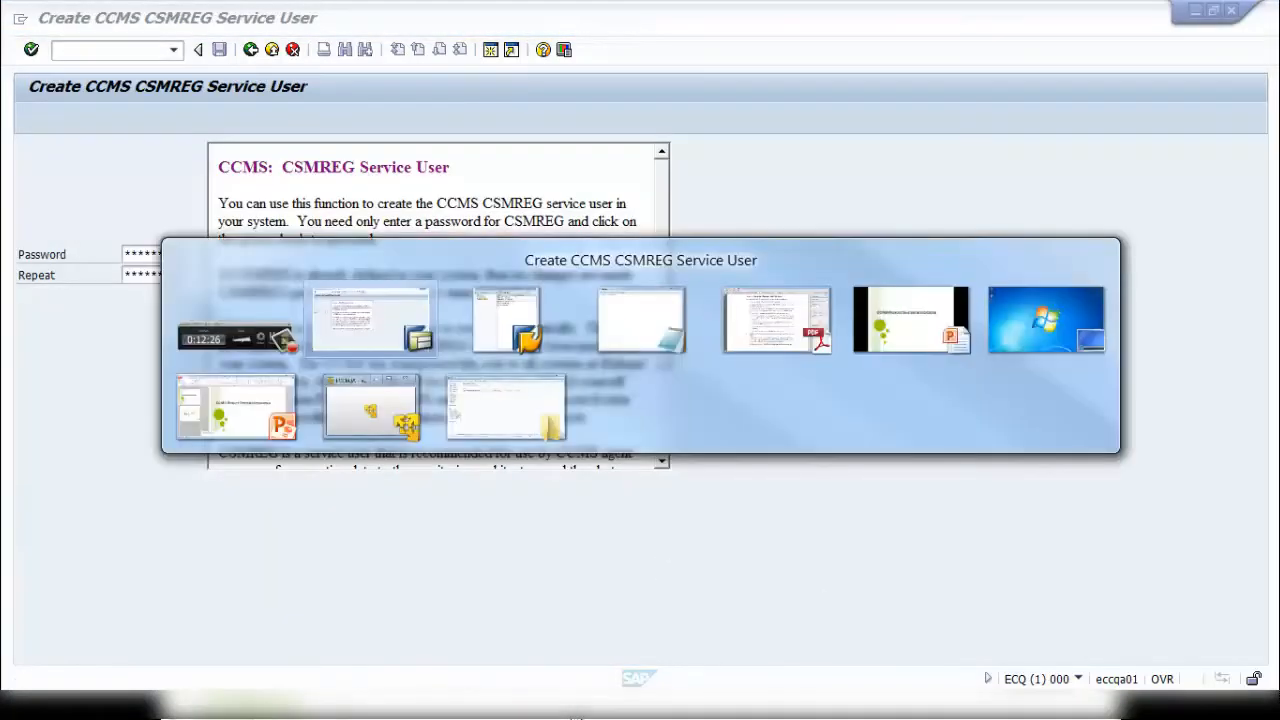
{"action": "key", "text": "alt+Tab"}
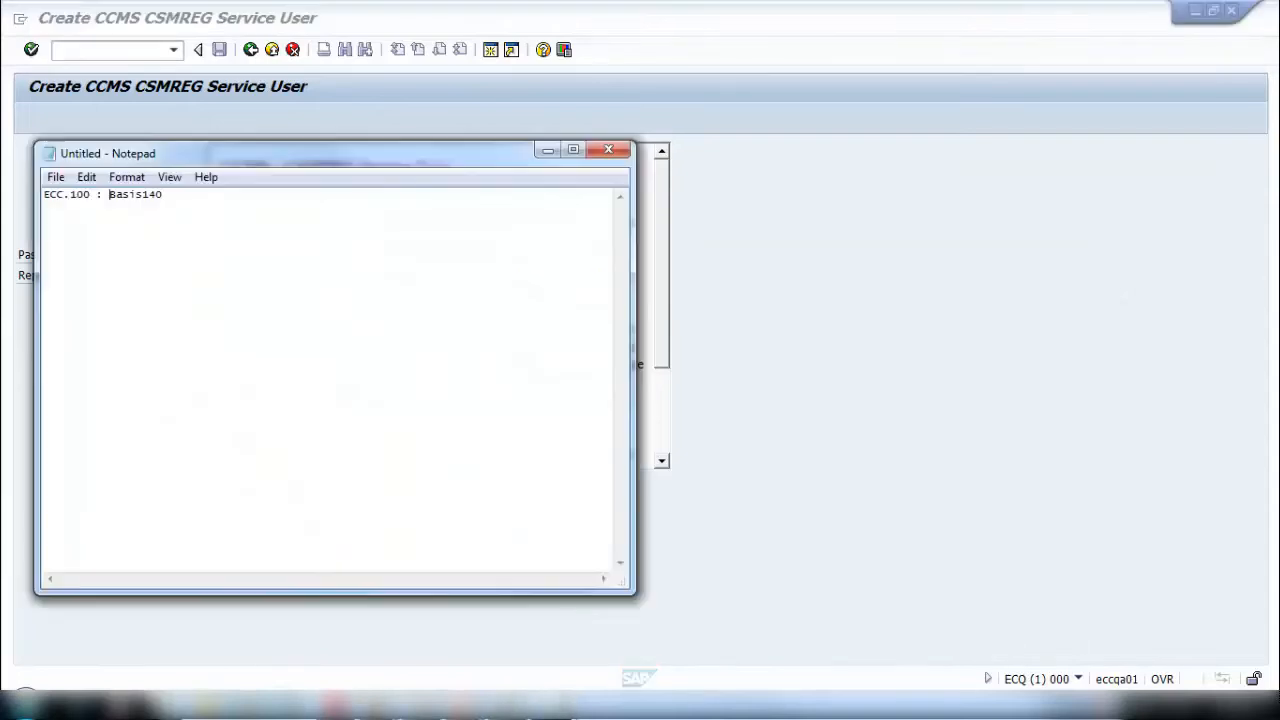
{"action": "left_click_drag", "start_coordinate": [336, 160], "coordinate": [730, 173]}
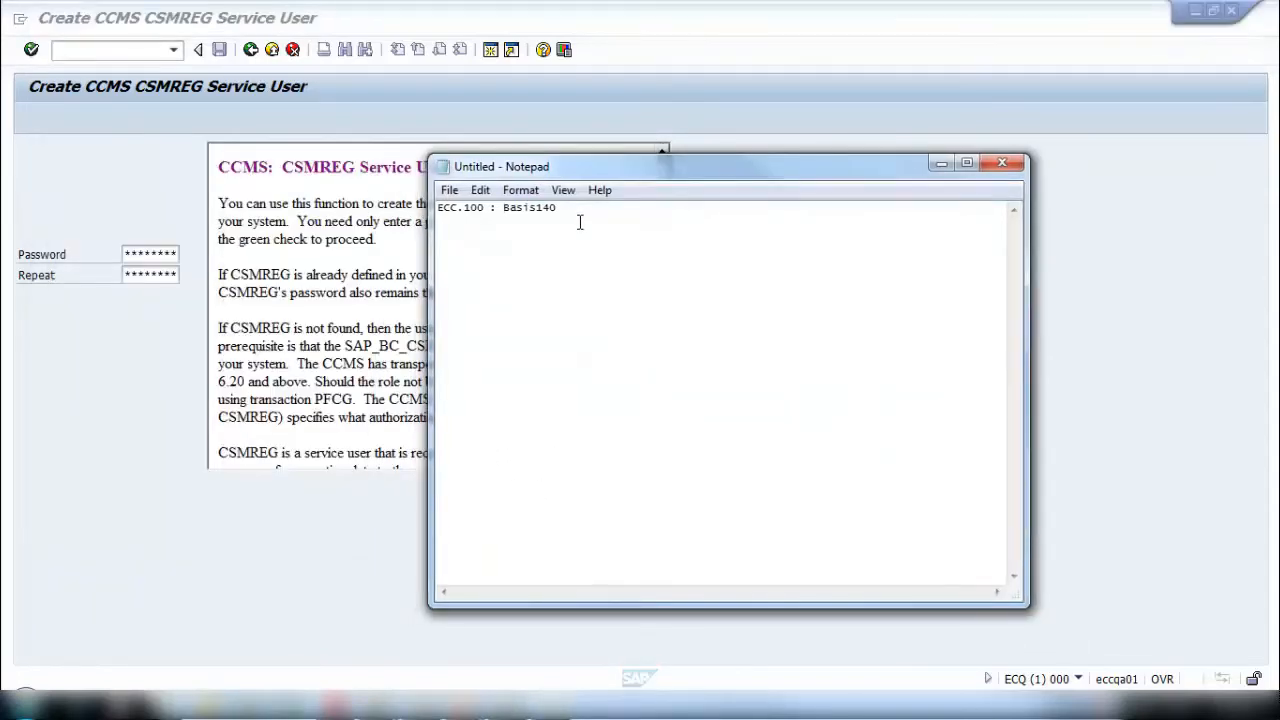
{"action": "left_click_drag", "start_coordinate": [572, 216], "coordinate": [508, 211]}
{"action": "left_click", "coordinate": [136, 258]}
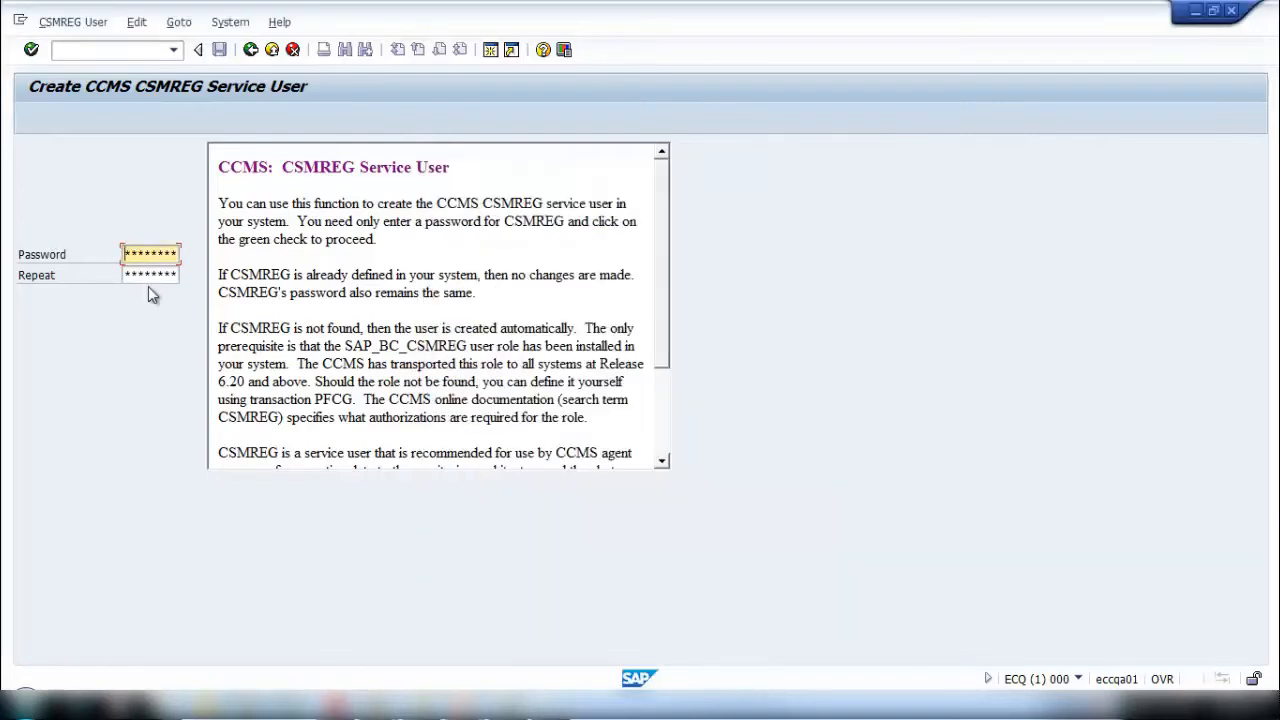
{"action": "left_click", "coordinate": [142, 275]}
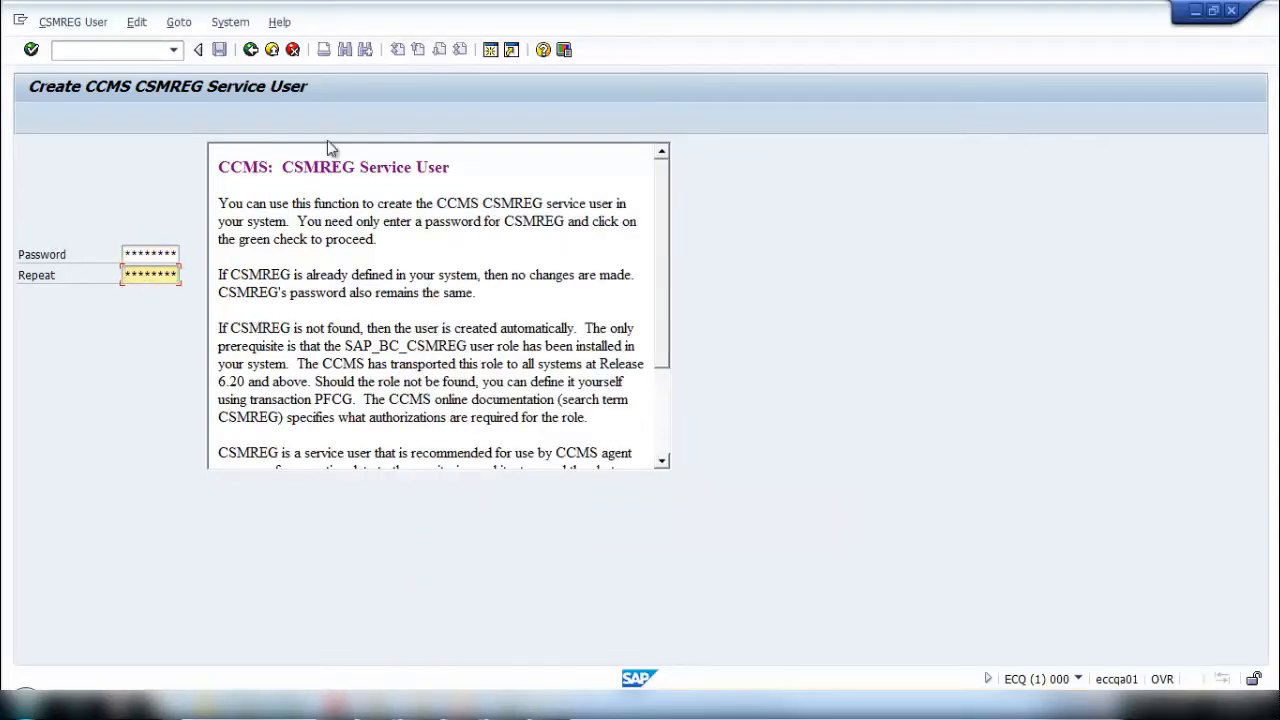
- Open a second ECQ session beside the first one and start role maintenance (PFCG) in it
{"action": "left_click", "coordinate": [490, 53]}
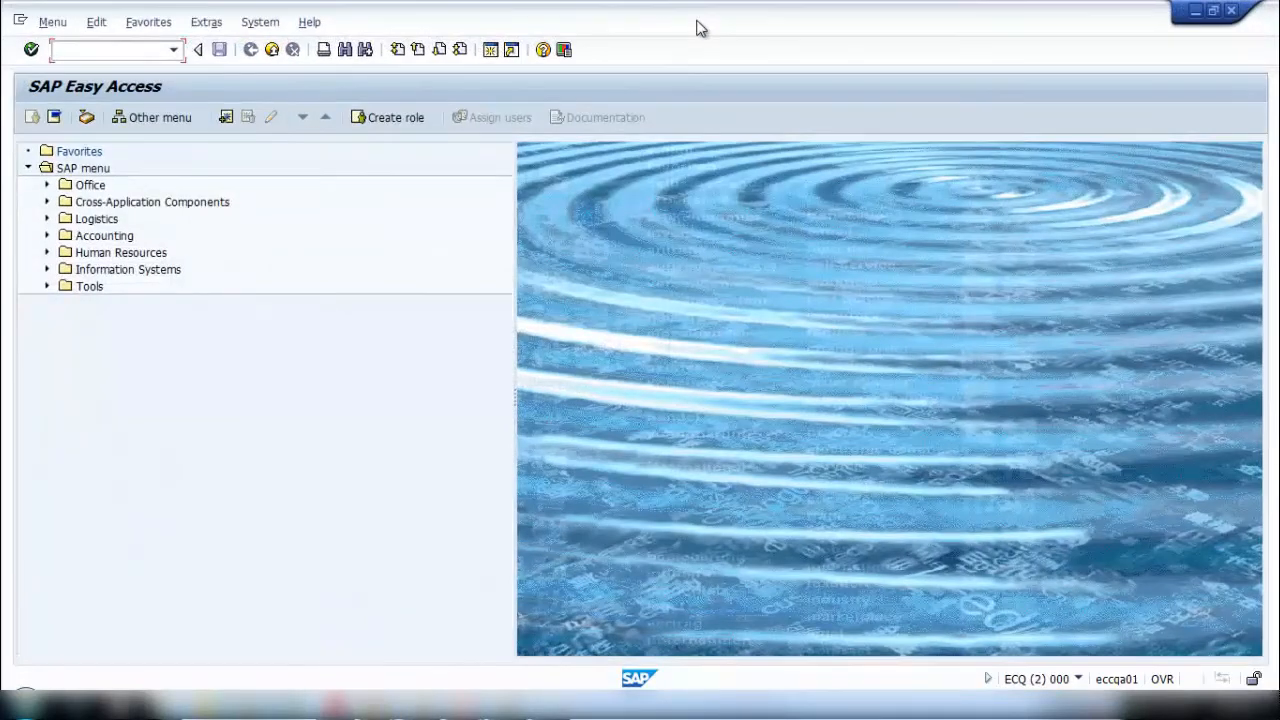
{"action": "left_click_drag", "start_coordinate": [697, 20], "coordinate": [847, 53]}
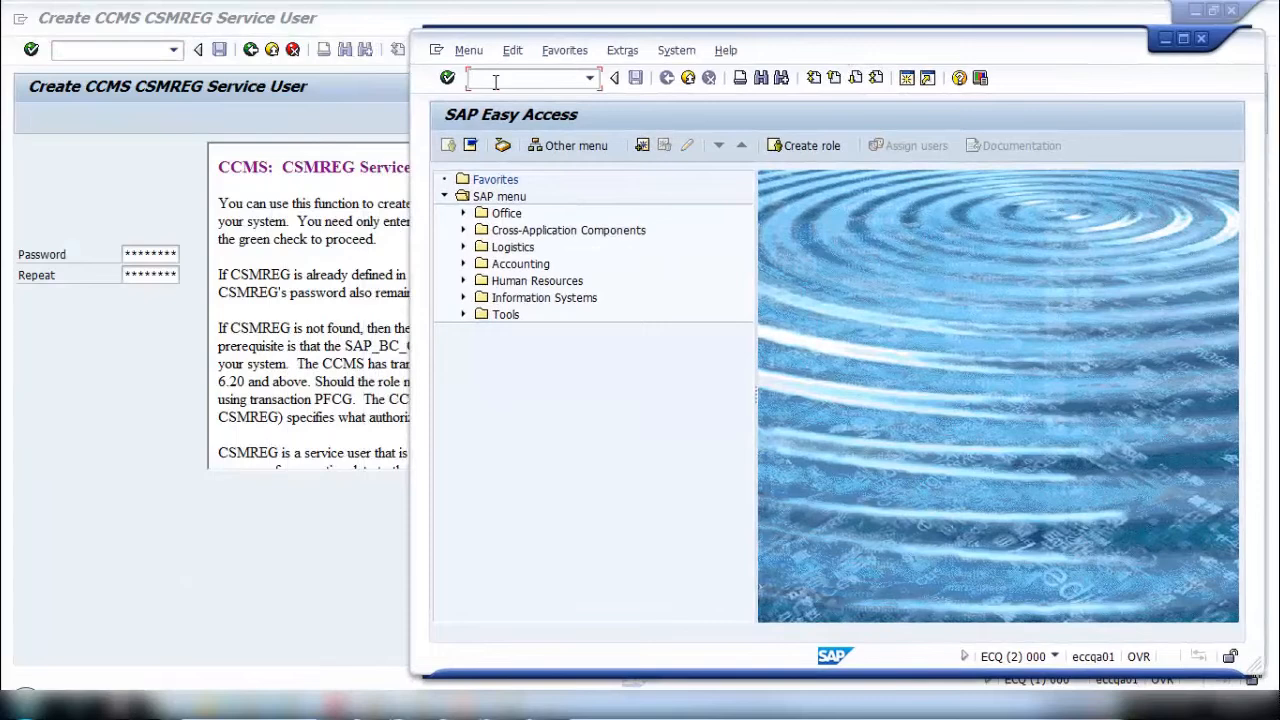
{"action": "type", "text": "g"}
{"action": "key", "text": "Return"}
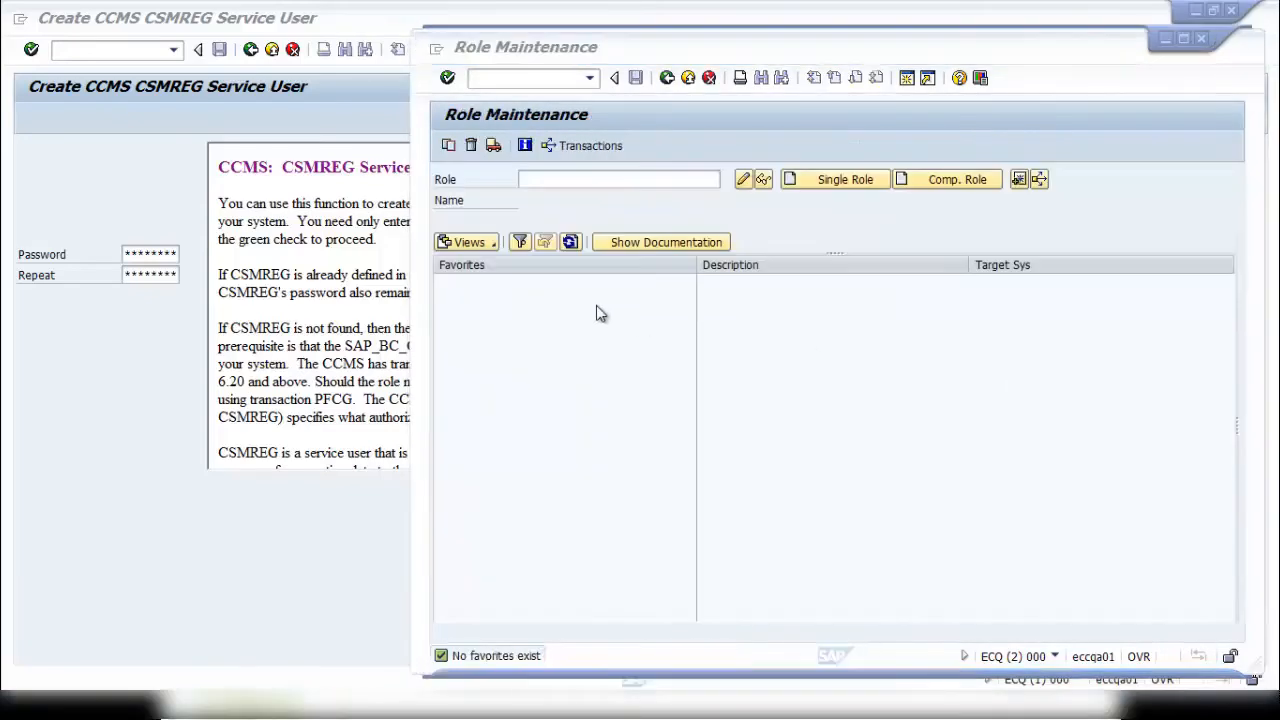
- Open the role sap_bc_csmreg and switch it to change mode
{"action": "type", "text": "s"}
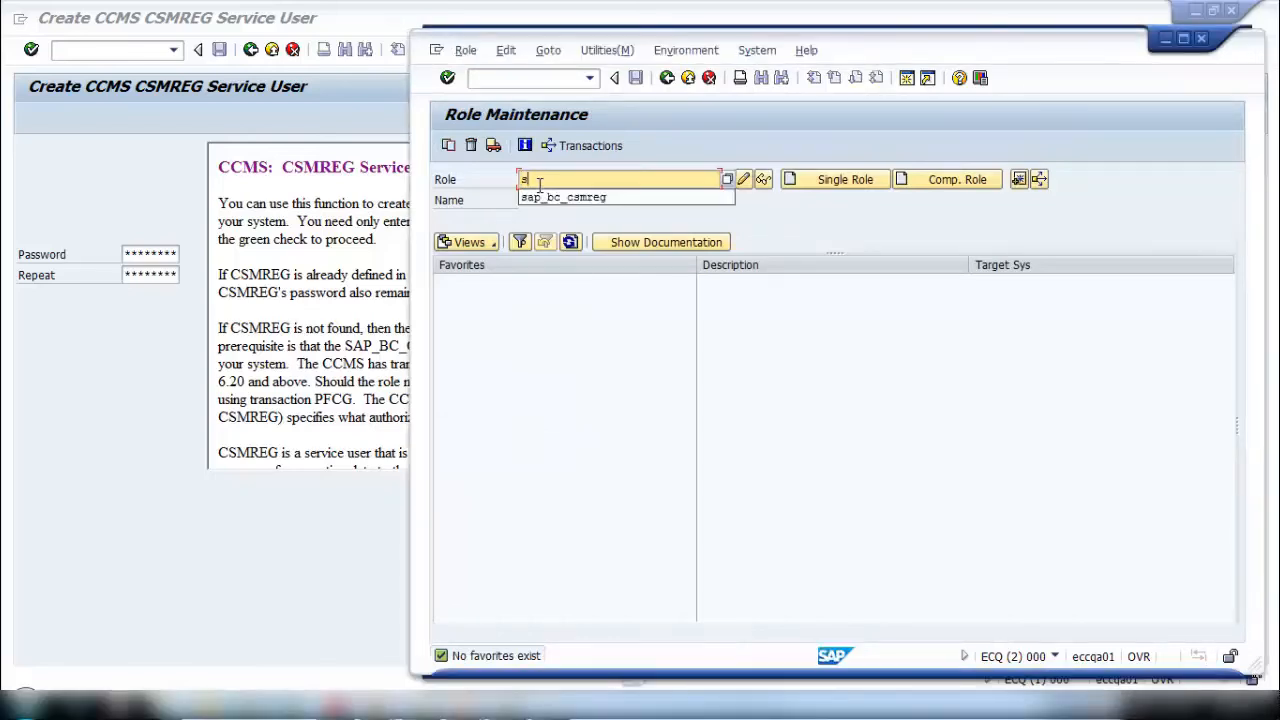
{"action": "key", "text": "Down"}
{"action": "key", "text": "Return"}
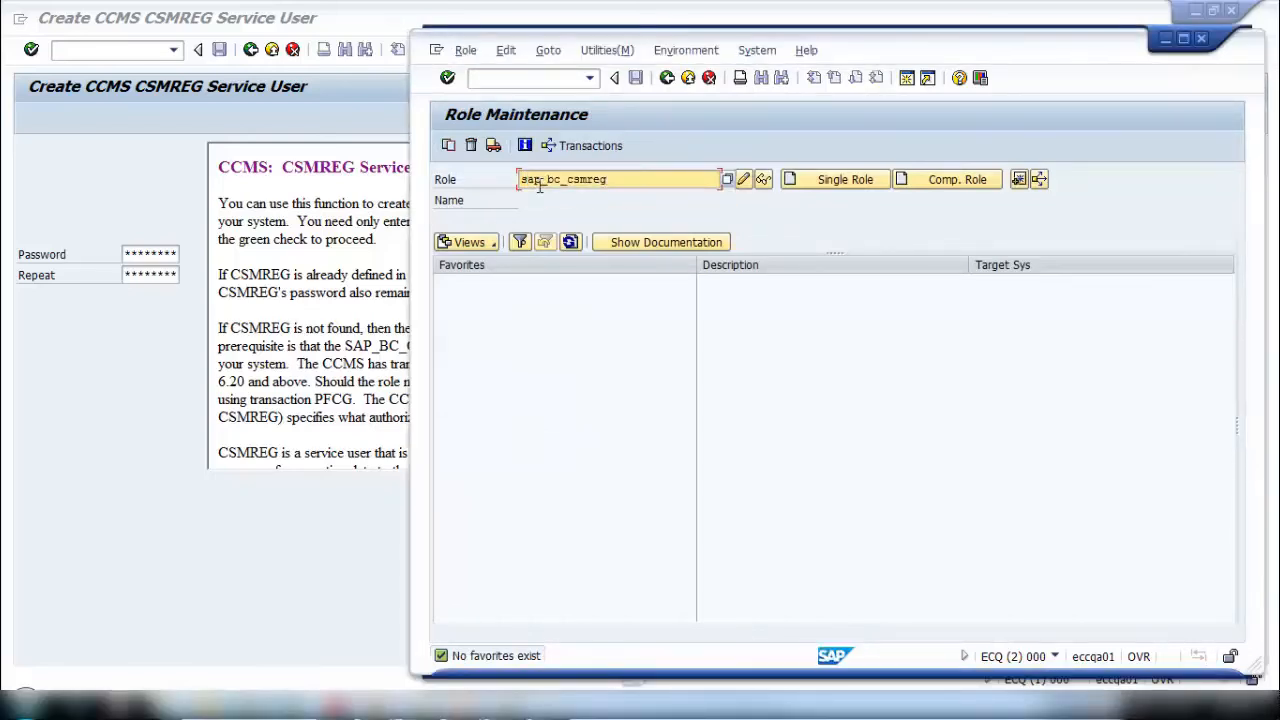
{"action": "left_click", "coordinate": [762, 182]}
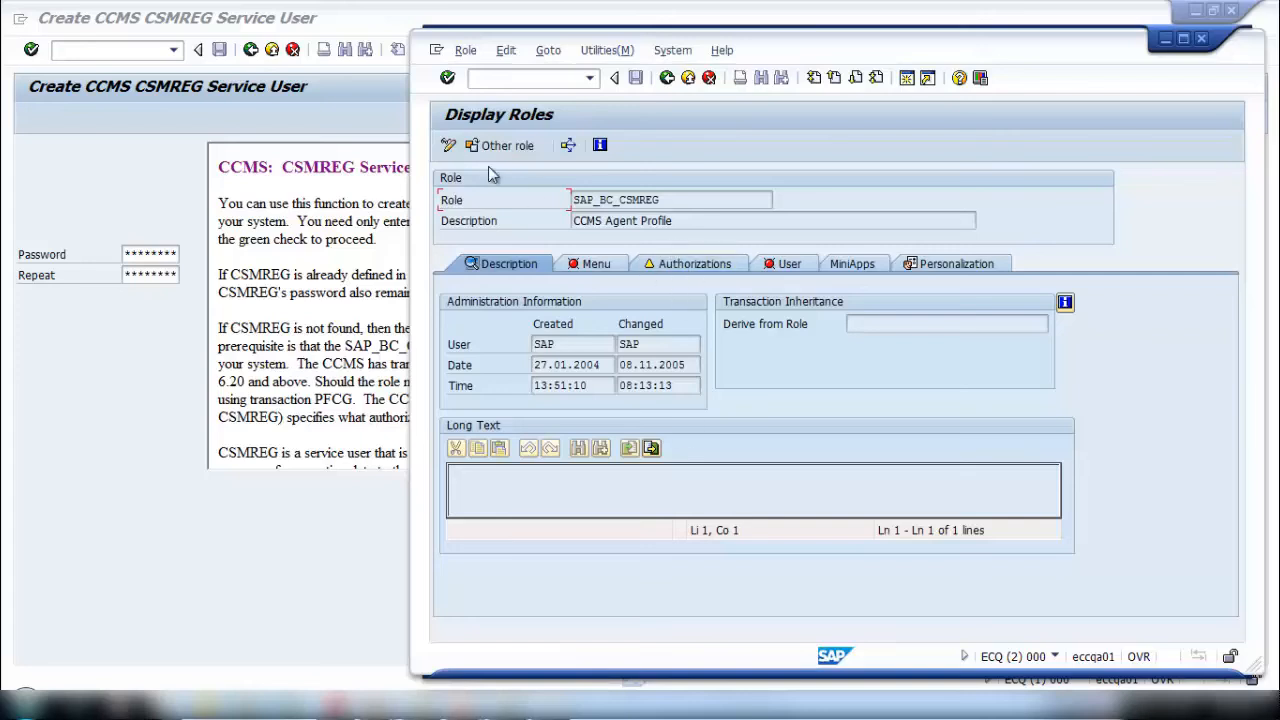
{"action": "left_click", "coordinate": [455, 146]}
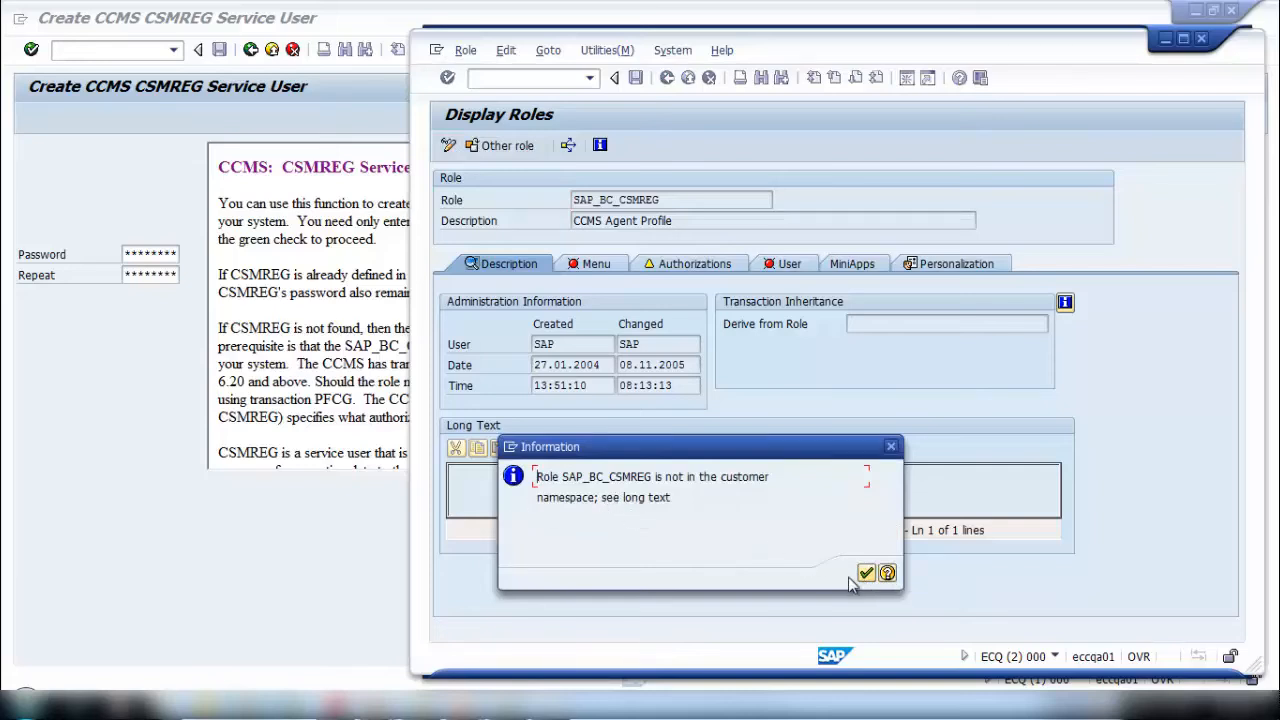
{"action": "left_click", "coordinate": [866, 573]}
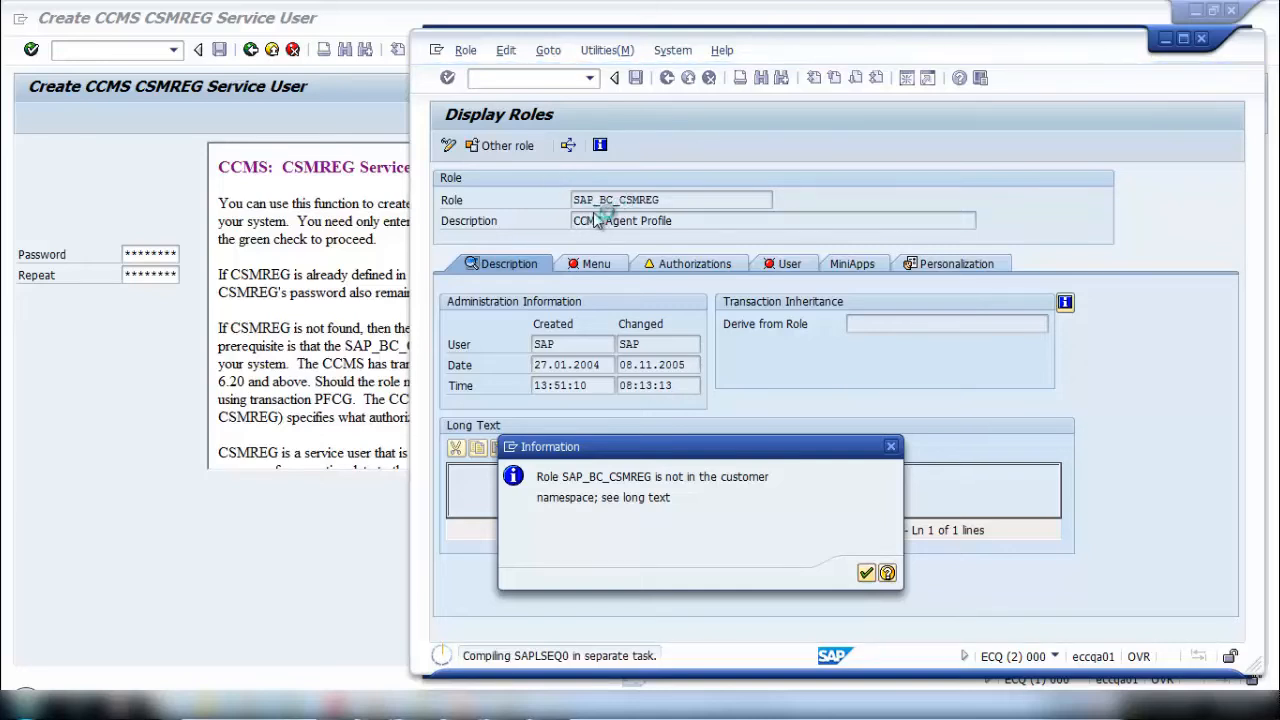
{"action": "key", "text": "Return"}
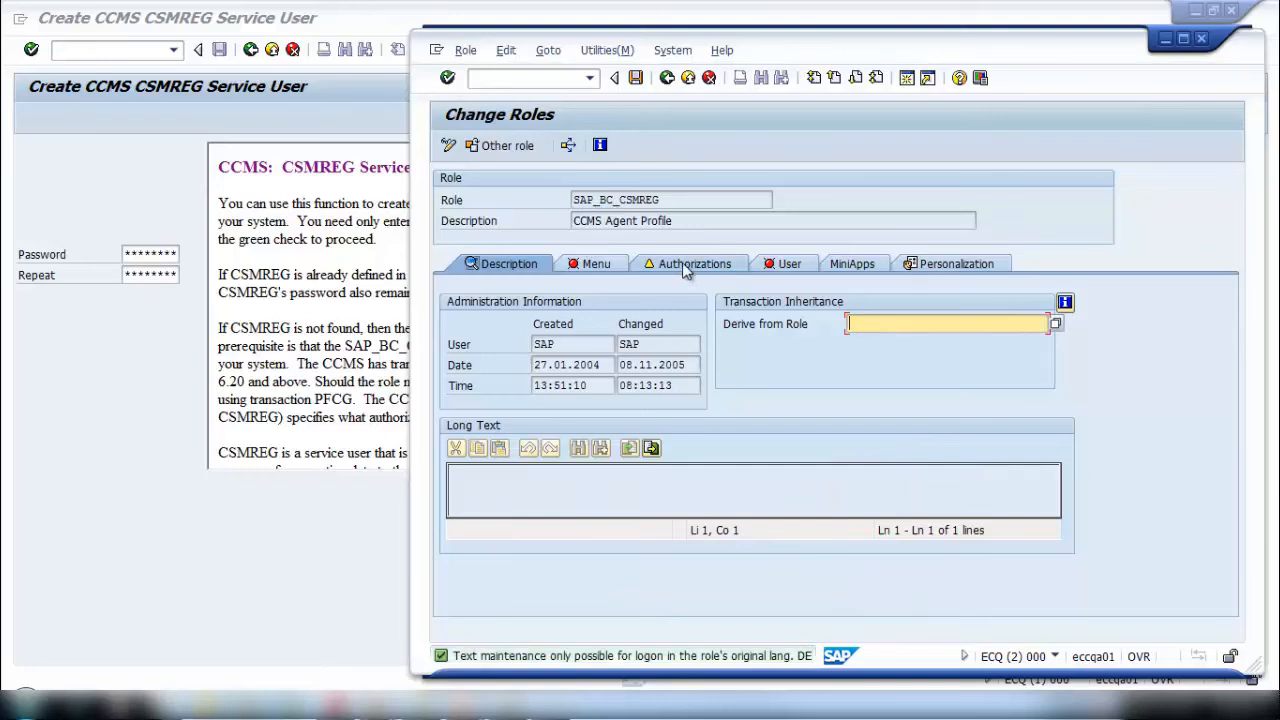
- Open the authorizations of the role SAP_BC_CSMREG for changing with the maintenance type "Edit old status"
{"action": "left_click", "coordinate": [686, 264]}
{"action": "left_click", "coordinate": [448, 145]}
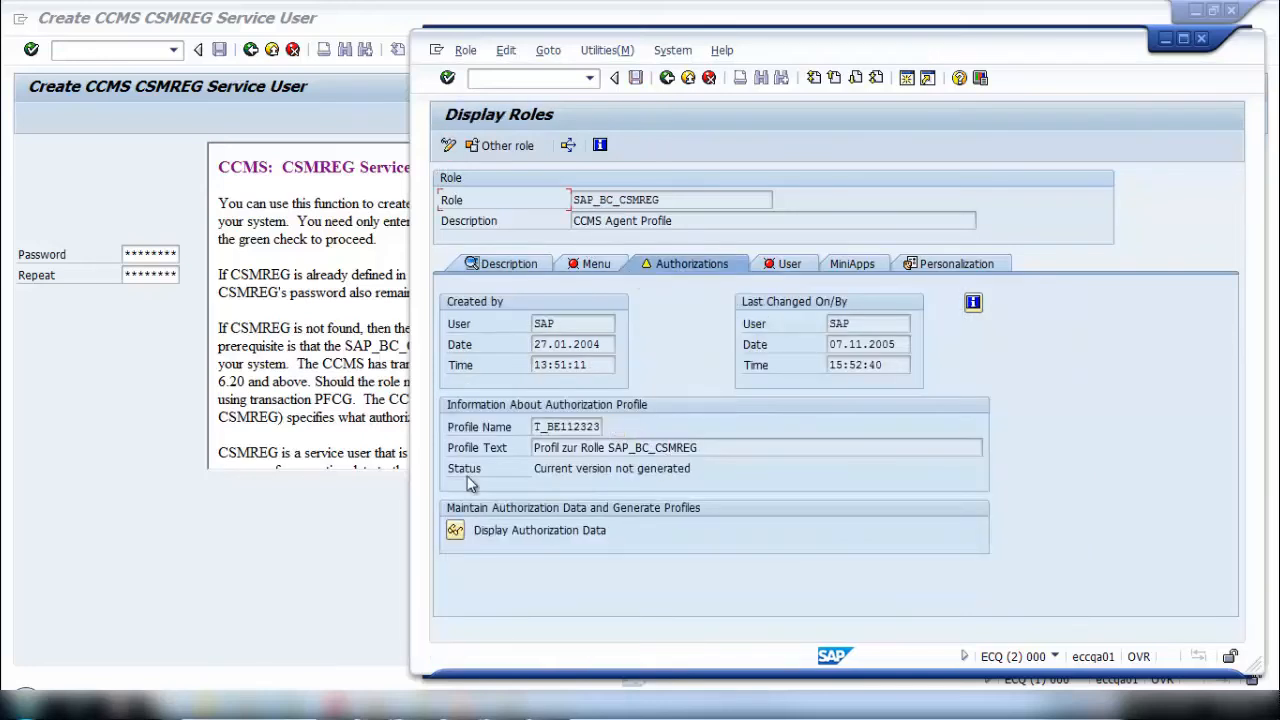
{"action": "left_click", "coordinate": [448, 145]}
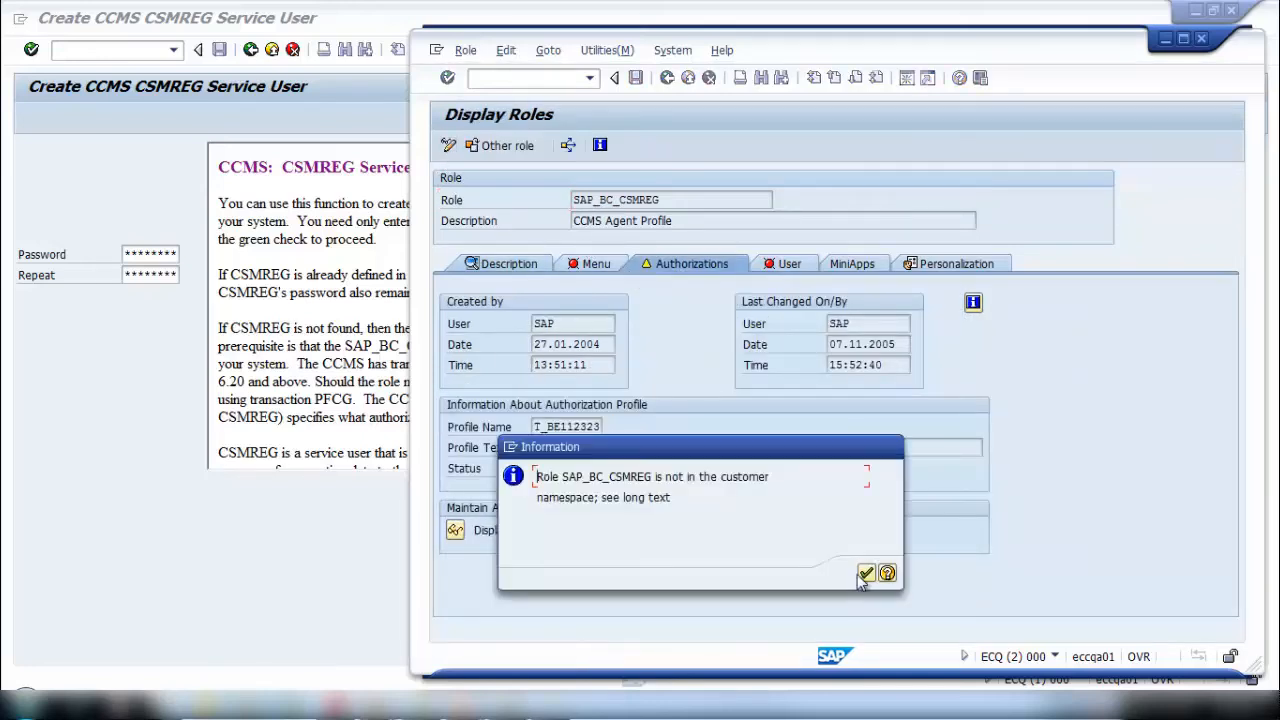
{"action": "left_click", "coordinate": [862, 576]}
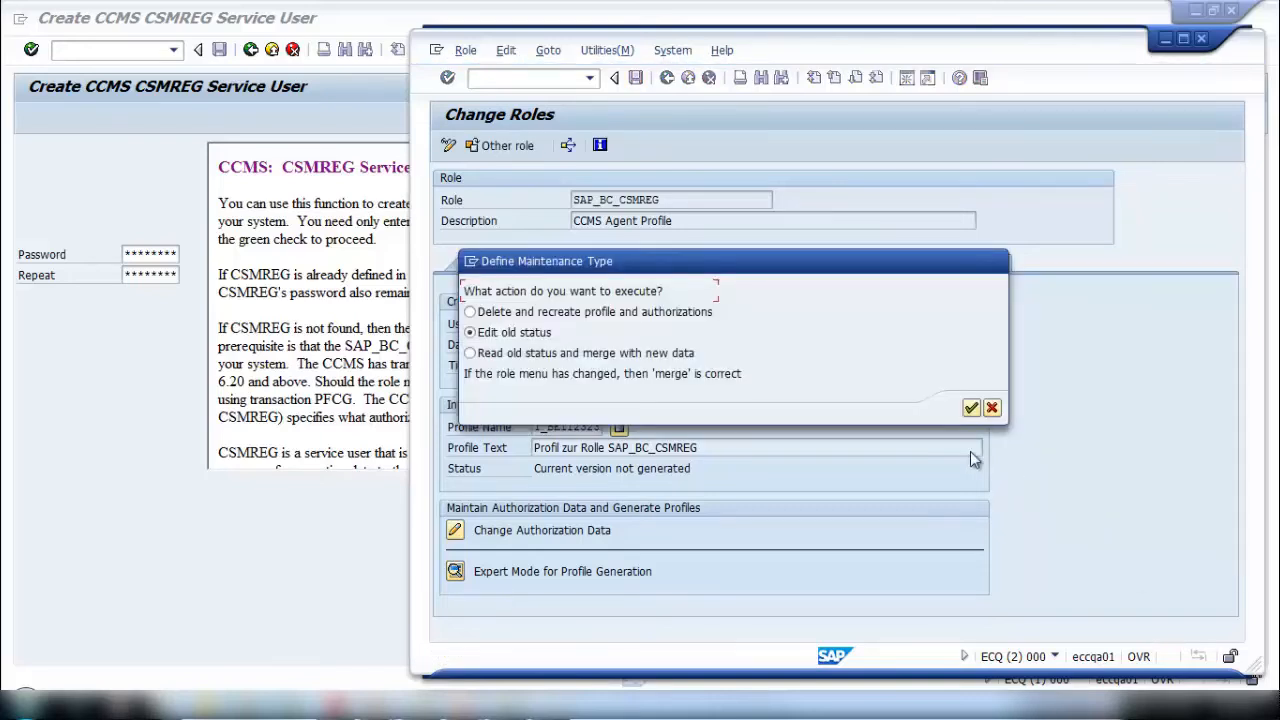
{"action": "left_click", "coordinate": [970, 408]}
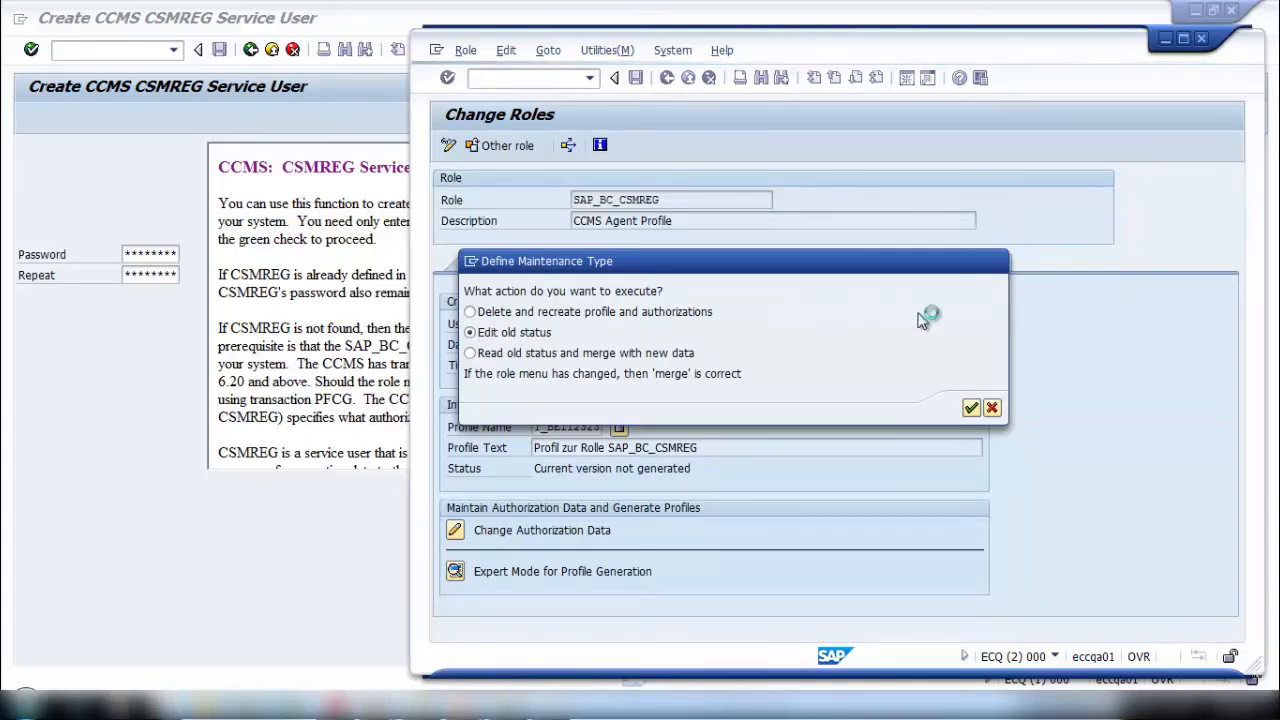
{"action": "key", "text": "Return"}
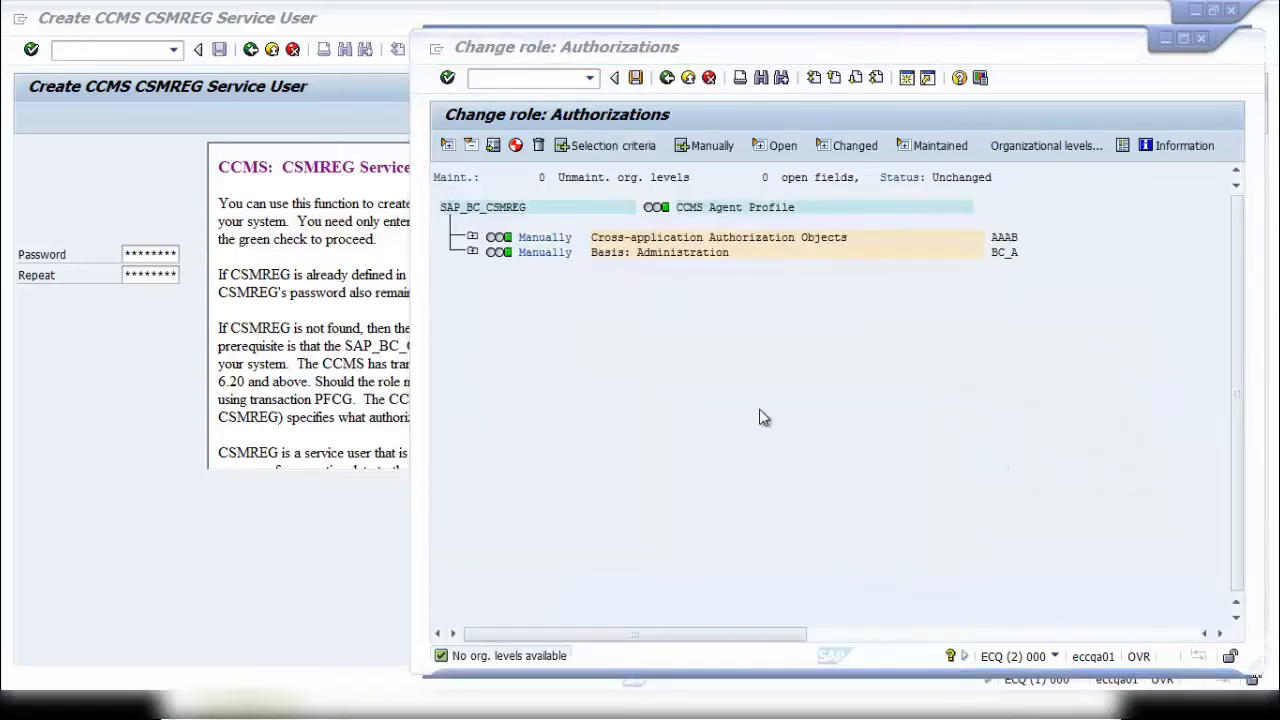
- Save and generate the authorization profile of SAP_BC_CSMREG and close the second session
{"action": "left_click", "coordinate": [635, 77]}
{"action": "left_click", "coordinate": [515, 146]}
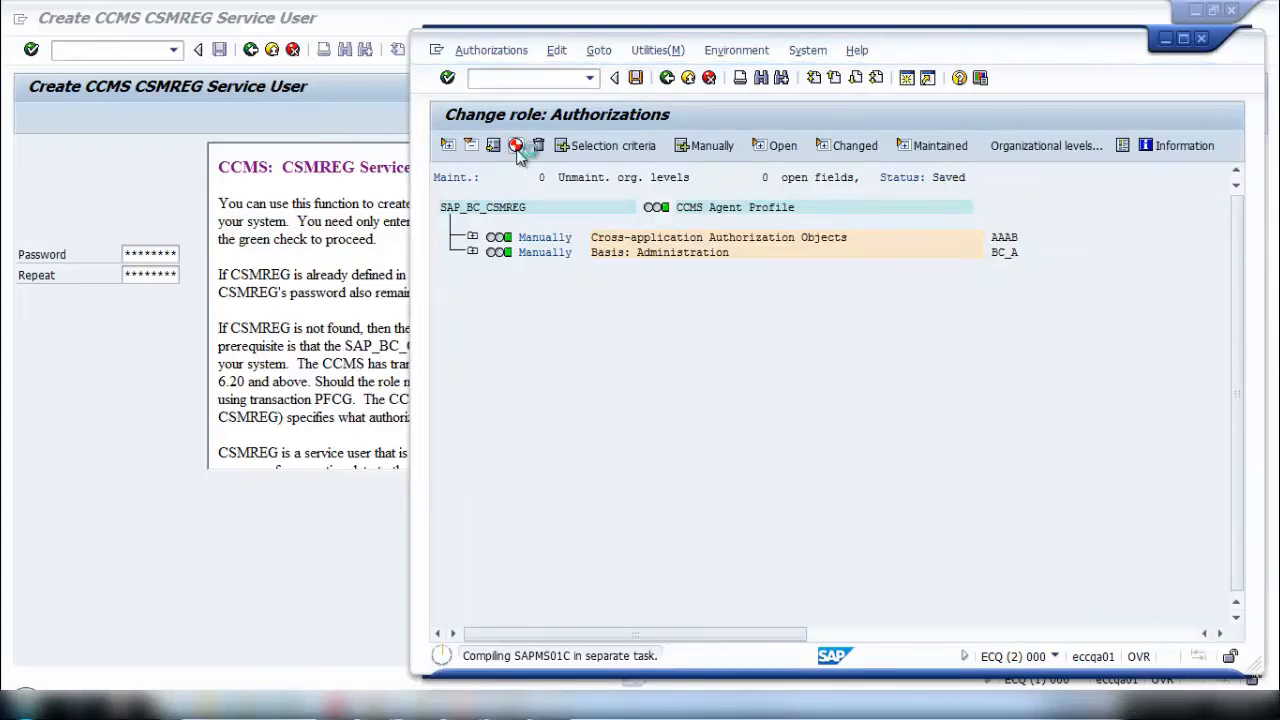
{"action": "left_click", "coordinate": [667, 78]}
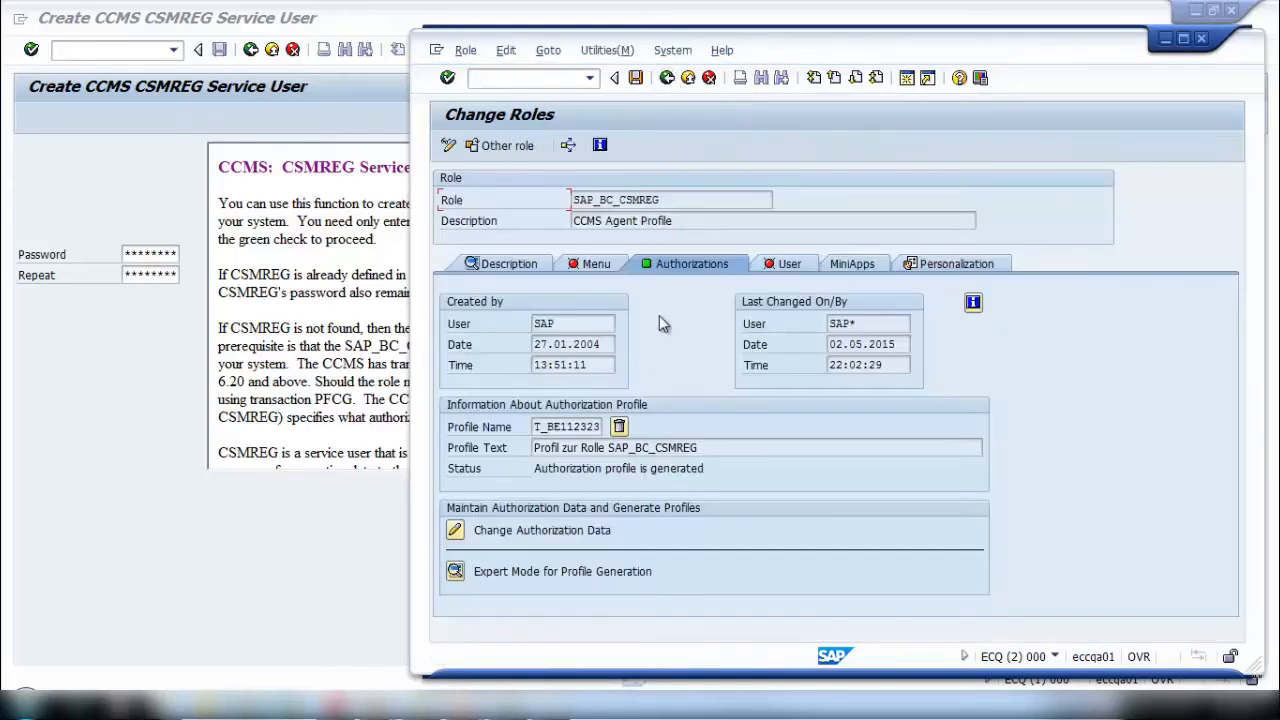
{"action": "left_click", "coordinate": [670, 80]}
{"action": "left_click", "coordinate": [669, 82]}
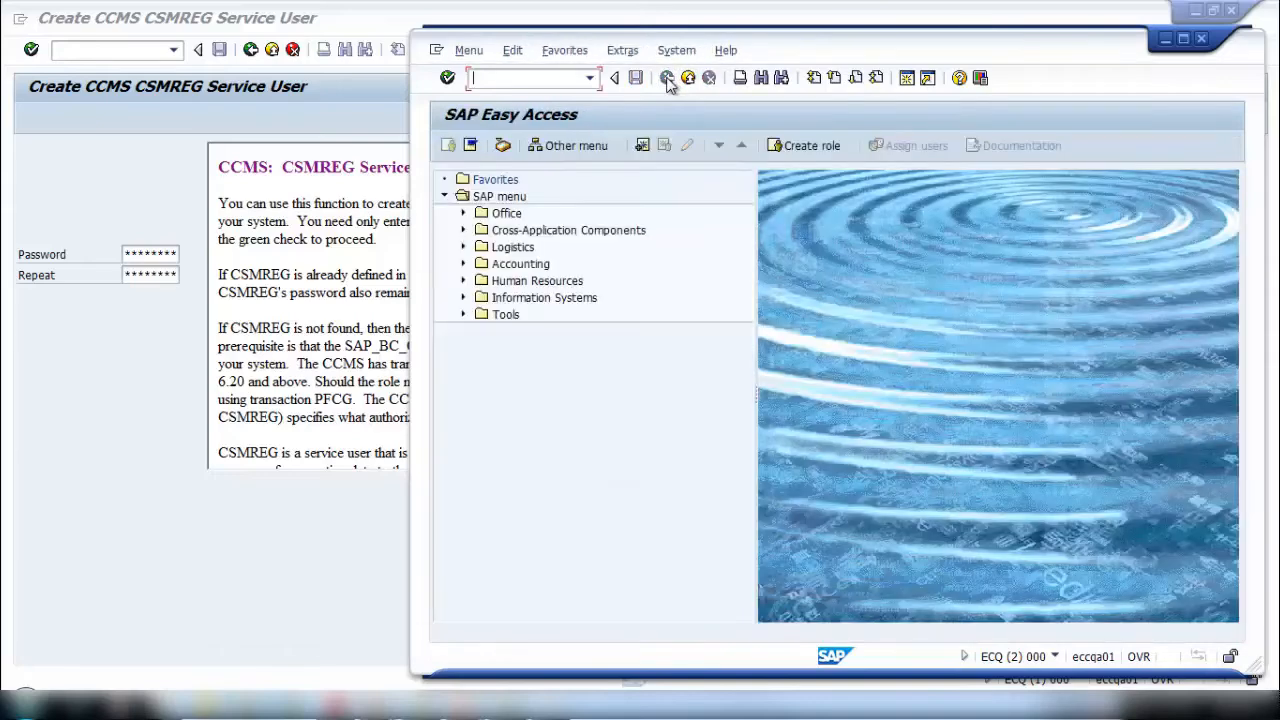
{"action": "left_click", "coordinate": [1201, 38]}
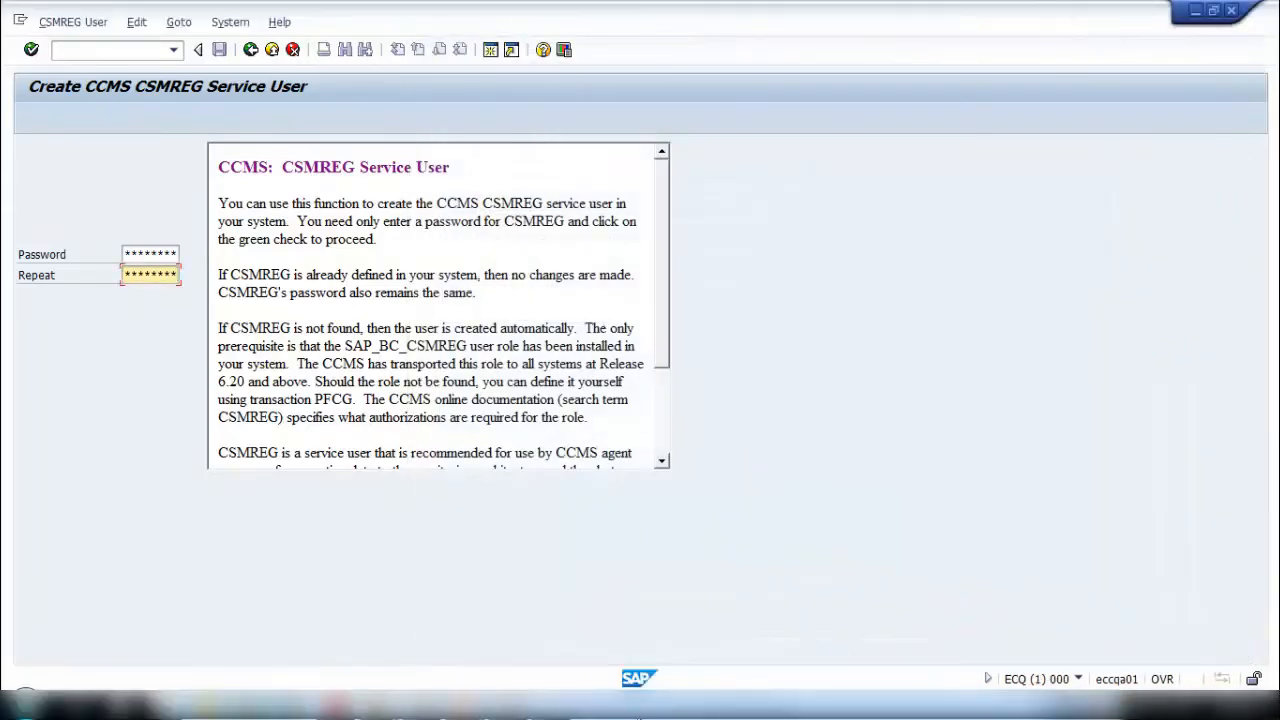
- Try to create the CSMREG service user with the password noted in Notepad
{"action": "left_click", "coordinate": [582, 717]}
{"action": "left_click", "coordinate": [581, 238]}
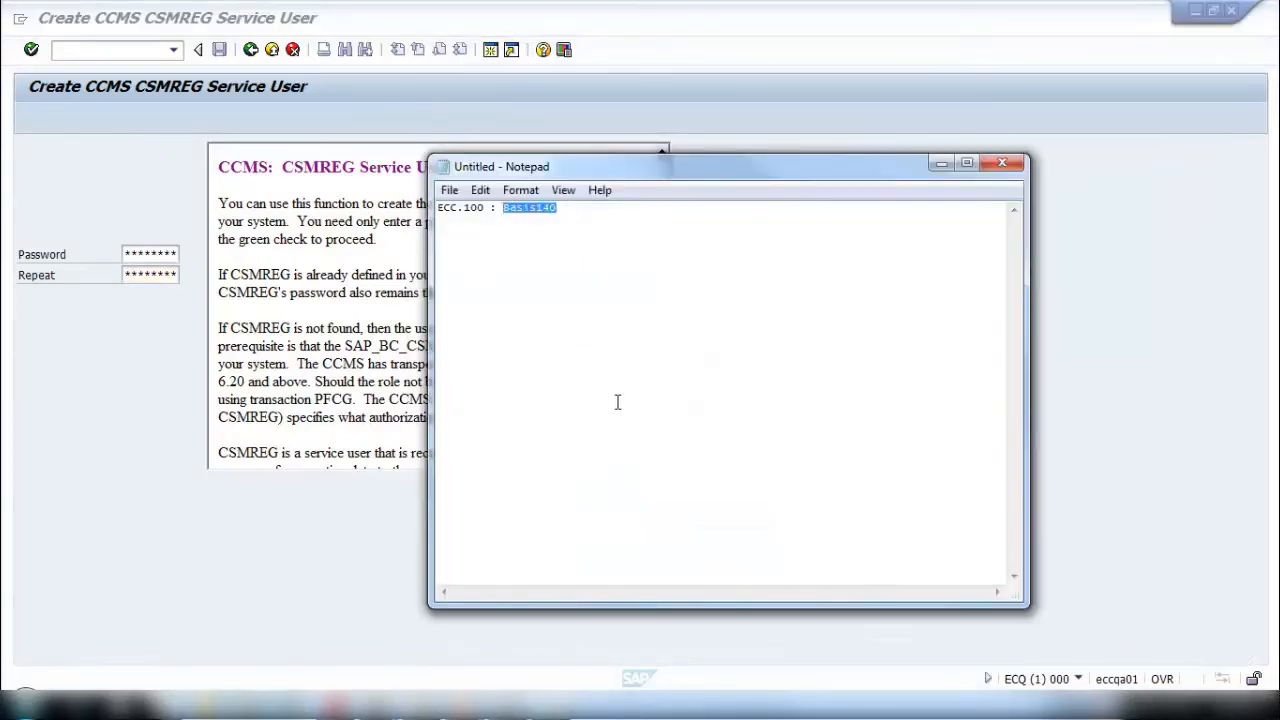
{"action": "left_click", "coordinate": [128, 254]}
{"action": "left_click", "coordinate": [130, 274]}
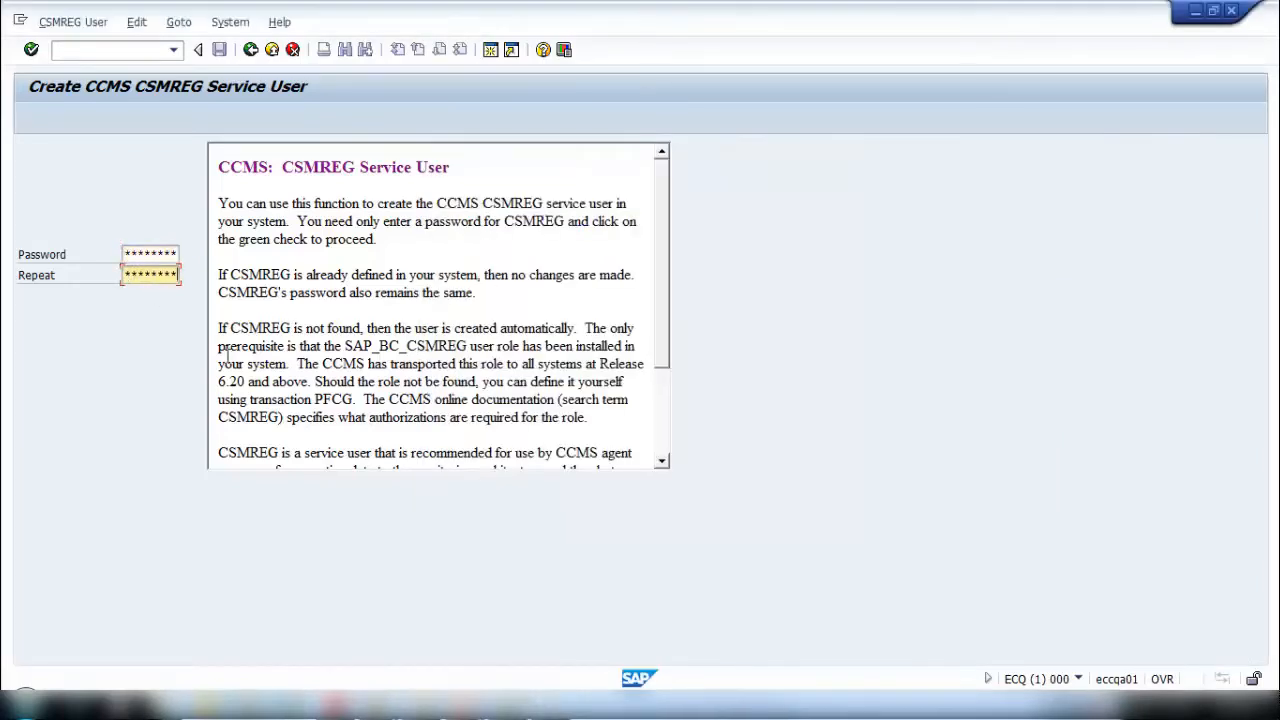
{"action": "key", "text": "Return"}
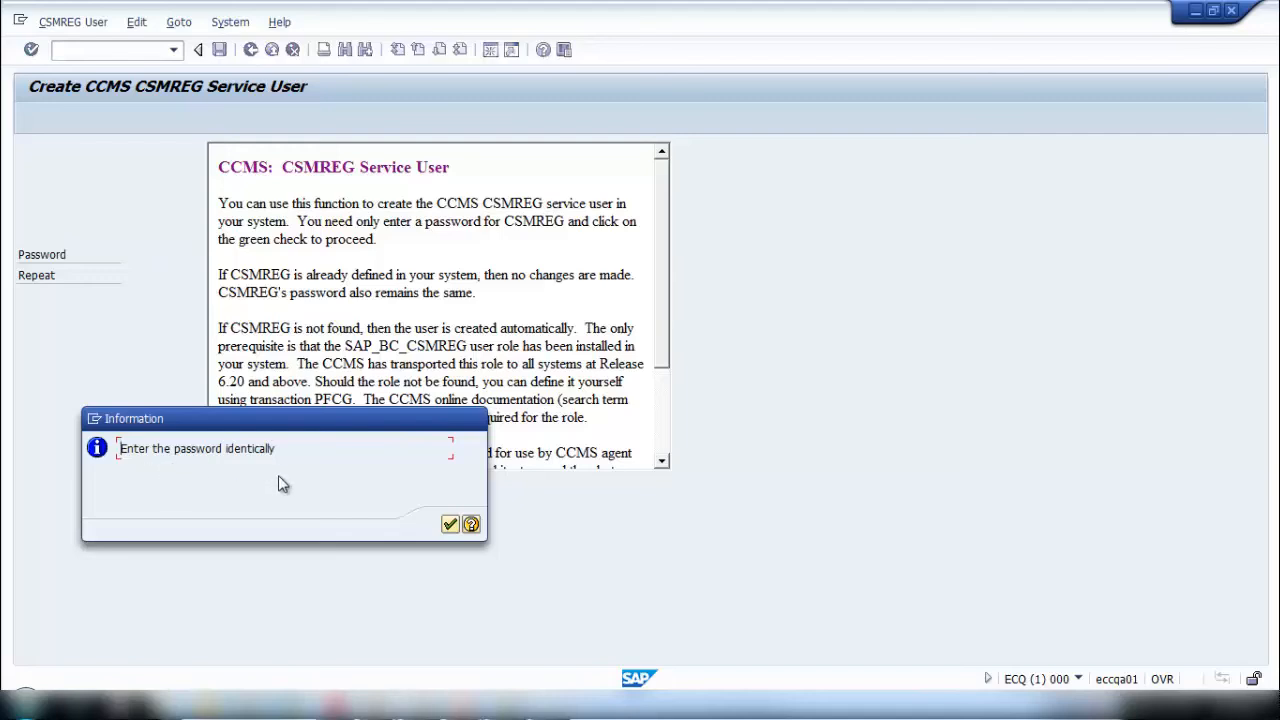
{"action": "left_click", "coordinate": [452, 524]}
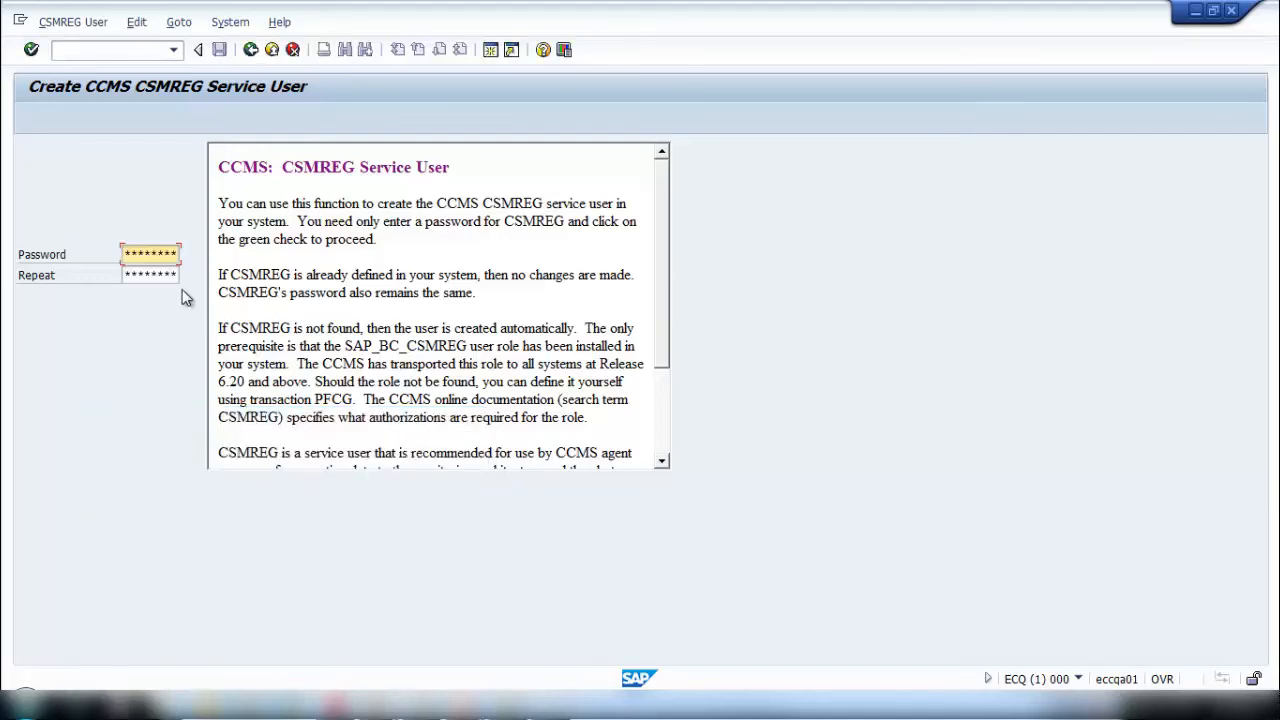
- Copy the CSMREG password from Notepad again and re-enter it in both the Password and Repeat fields
{"action": "key", "text": "alt+Tab"}
{"action": "left_click", "coordinate": [526, 212]}
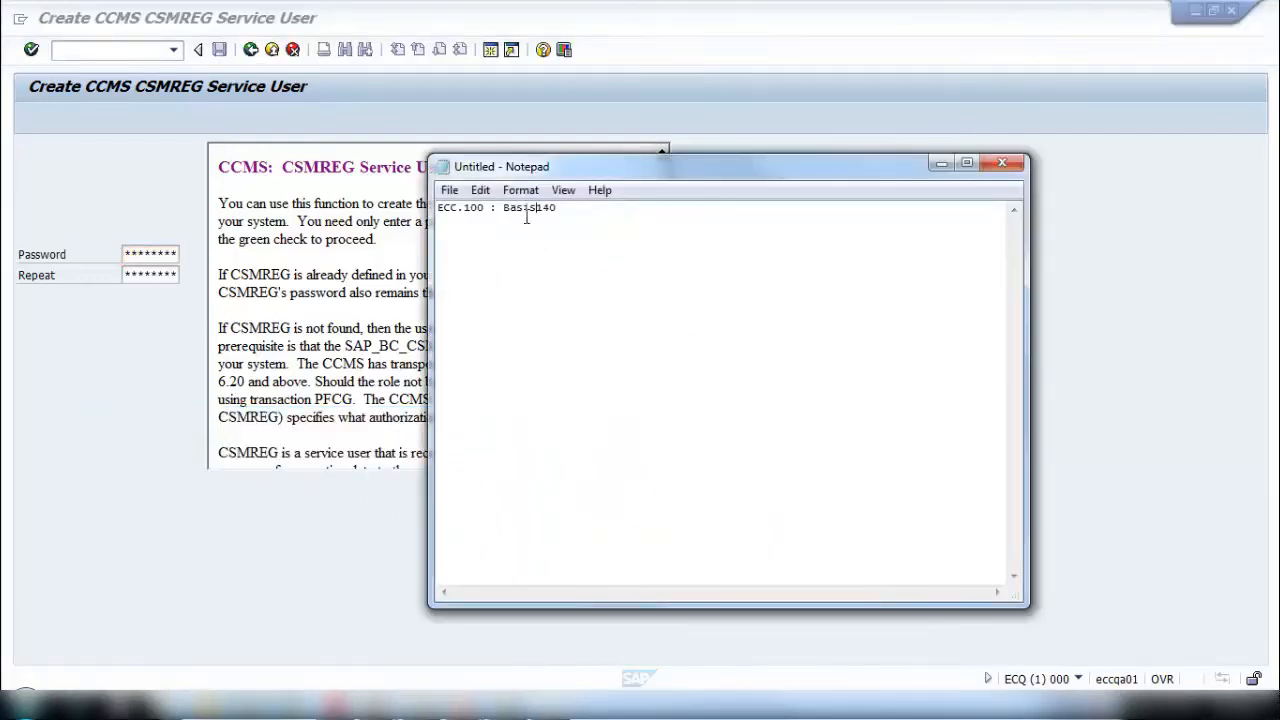
{"action": "left_click_drag", "start_coordinate": [503, 208], "coordinate": [540, 214]}
{"action": "key", "text": "alt+Tab"}
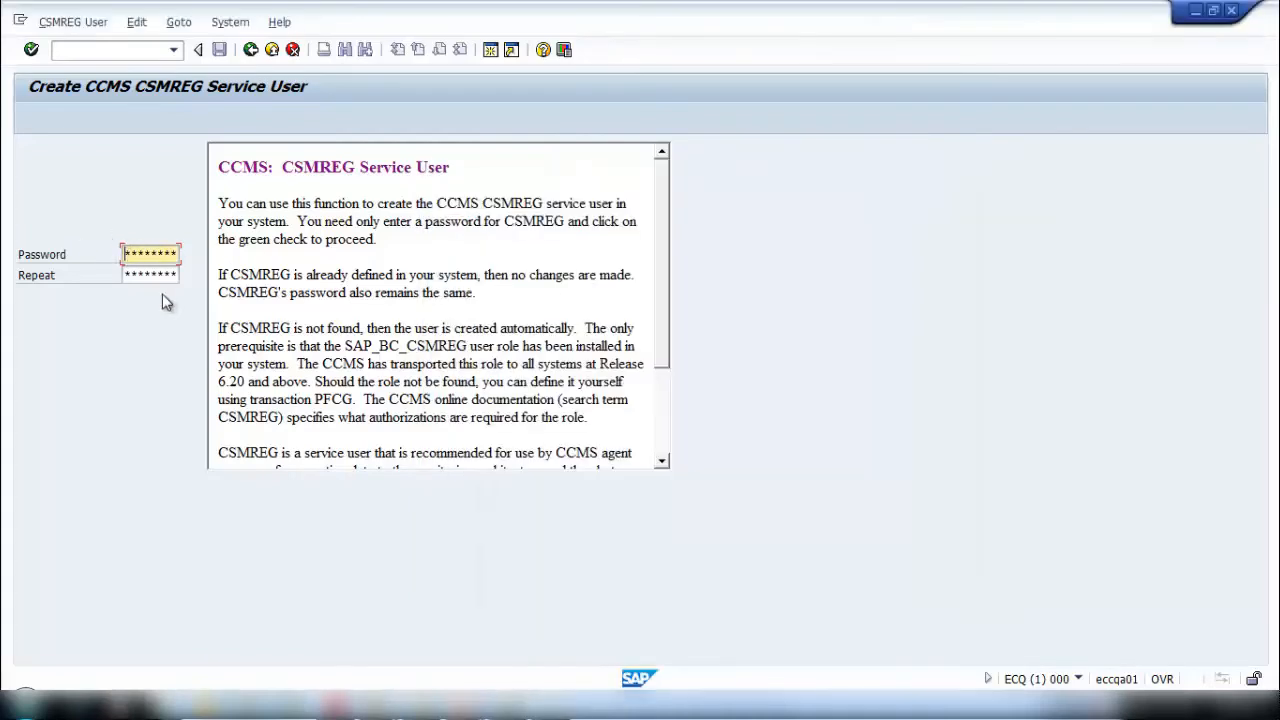
{"action": "left_click", "coordinate": [128, 276]}
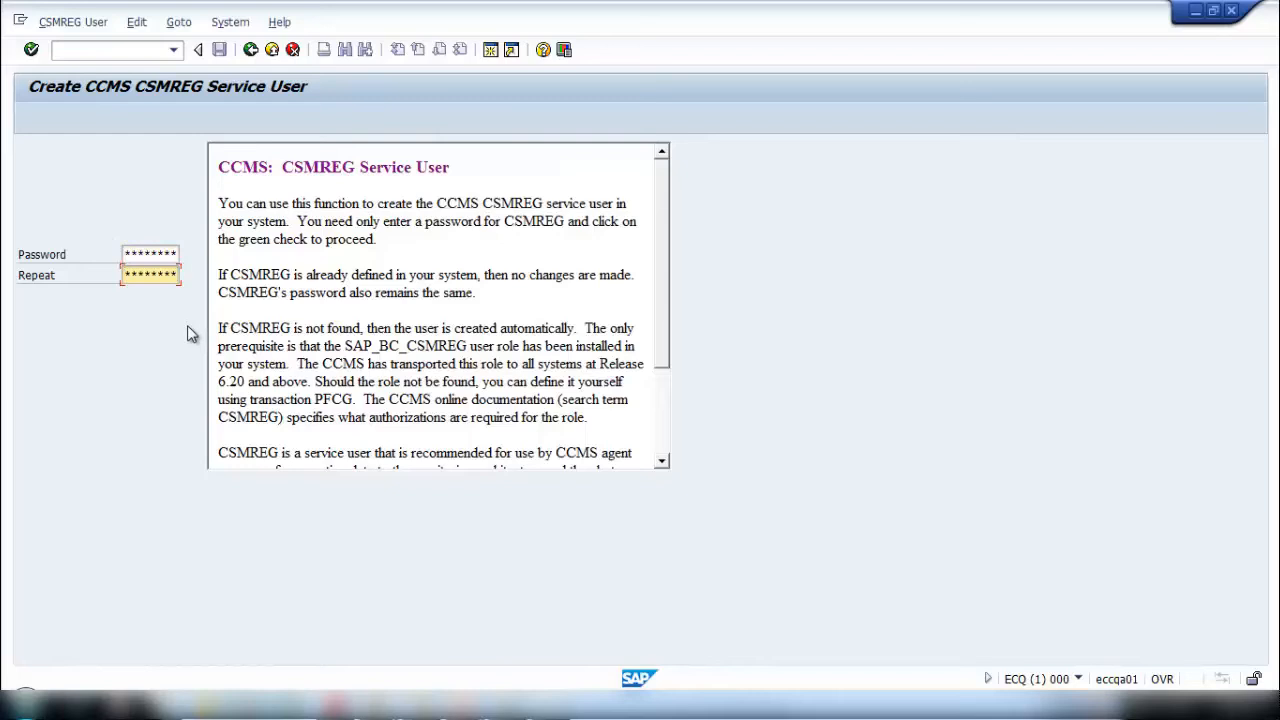
- Create the CSMREG service user, note its name CSMREG below the password in Notepad, and dismiss the creation message
{"action": "key", "text": "Return"}
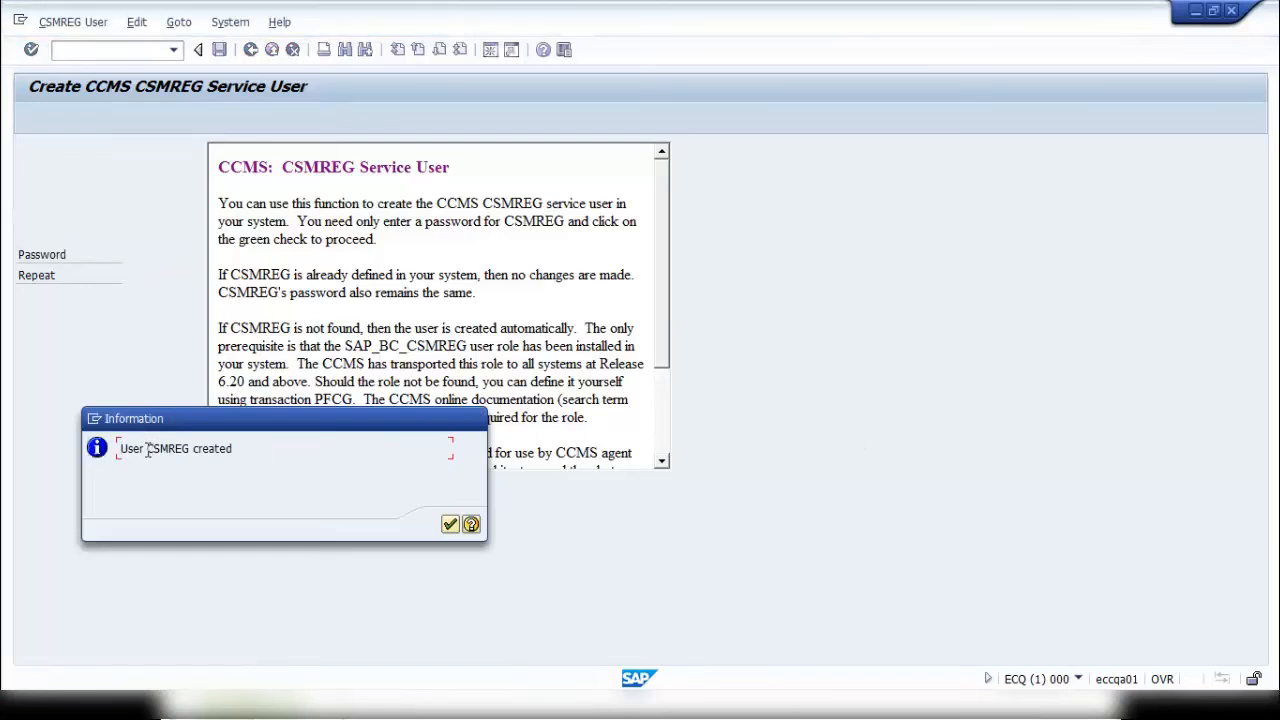
{"action": "left_click_drag", "start_coordinate": [148, 451], "coordinate": [161, 455]}
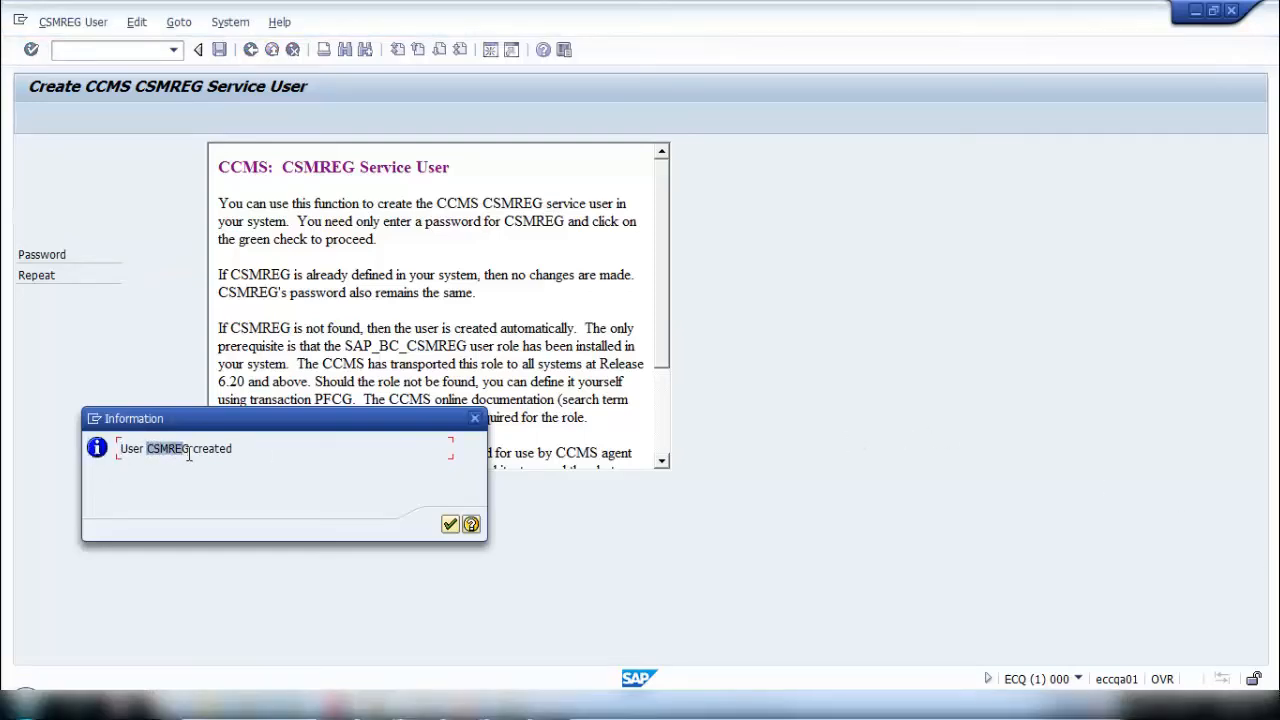
{"action": "left_click", "coordinate": [190, 452]}
{"action": "left_click", "coordinate": [554, 707]}
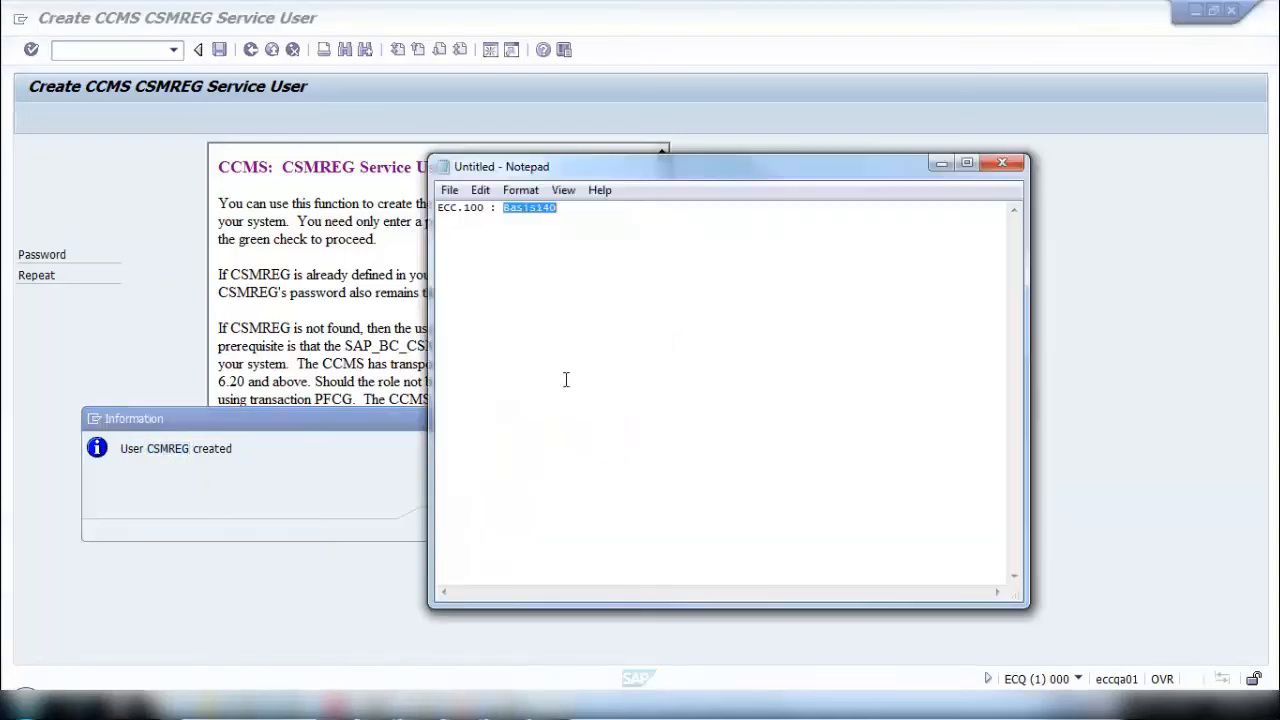
{"action": "left_click", "coordinate": [594, 215]}
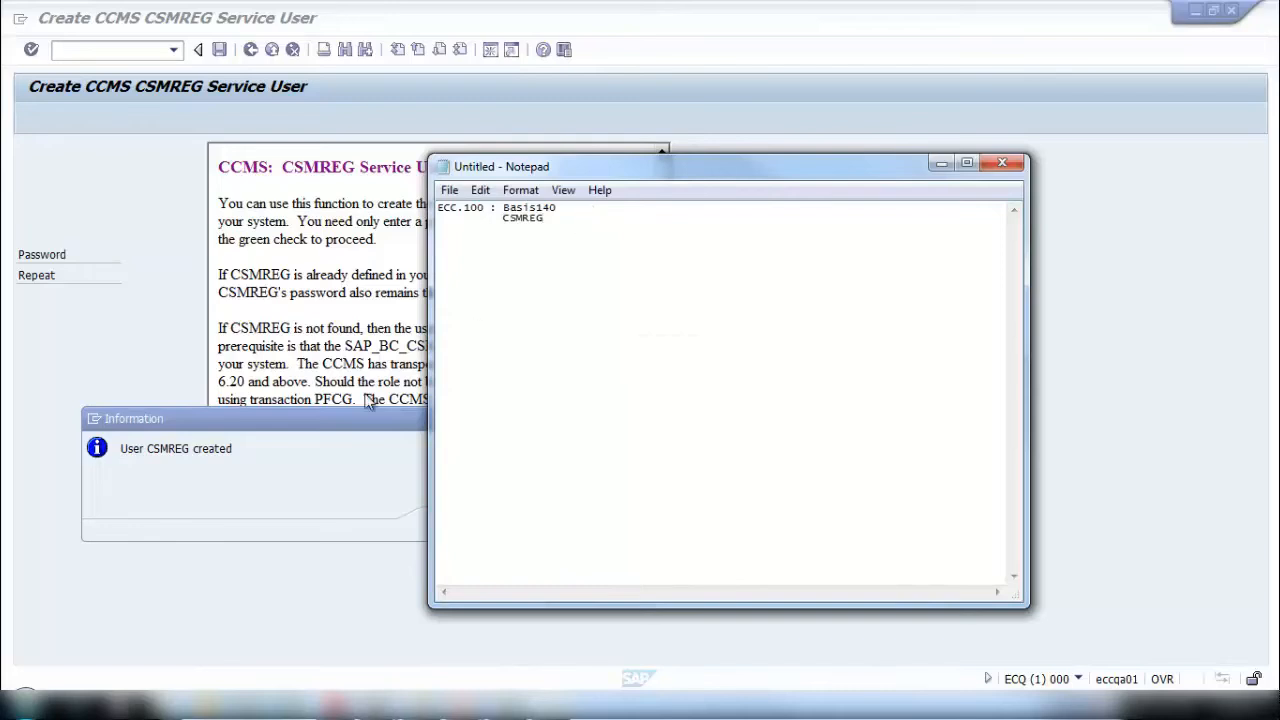
{"action": "left_click", "coordinate": [191, 523]}
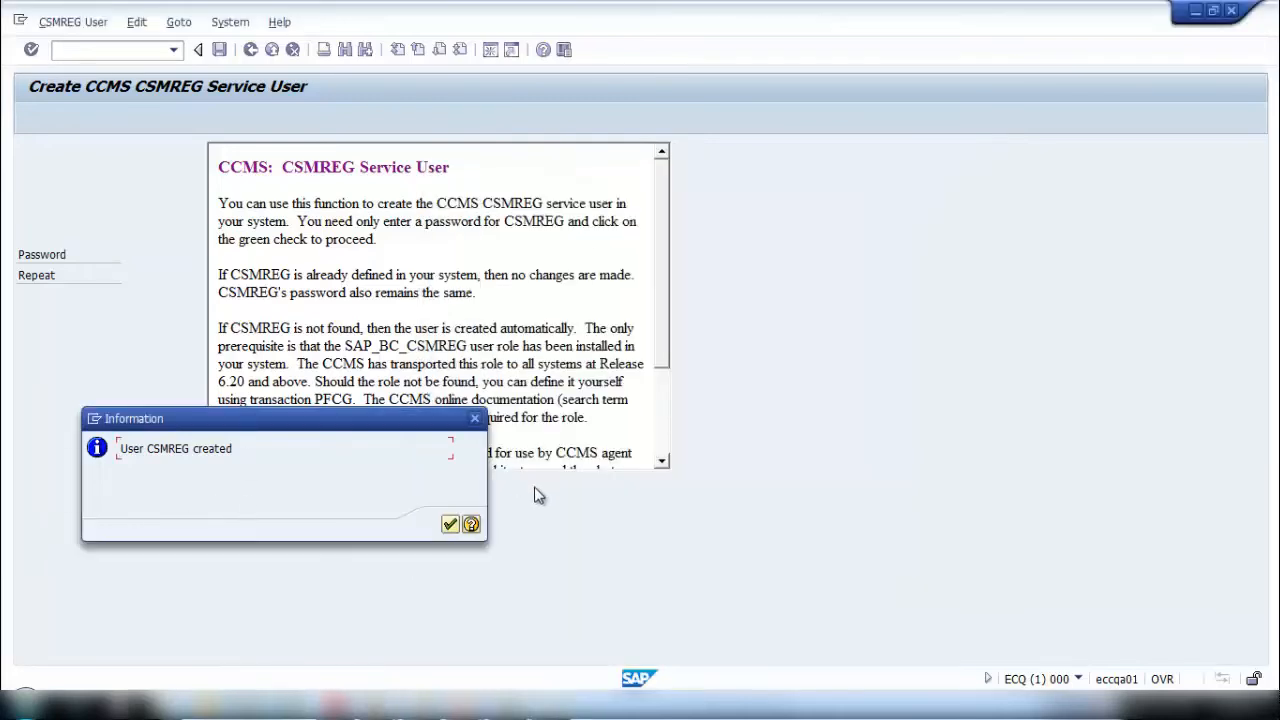
{"action": "left_click", "coordinate": [449, 525]}
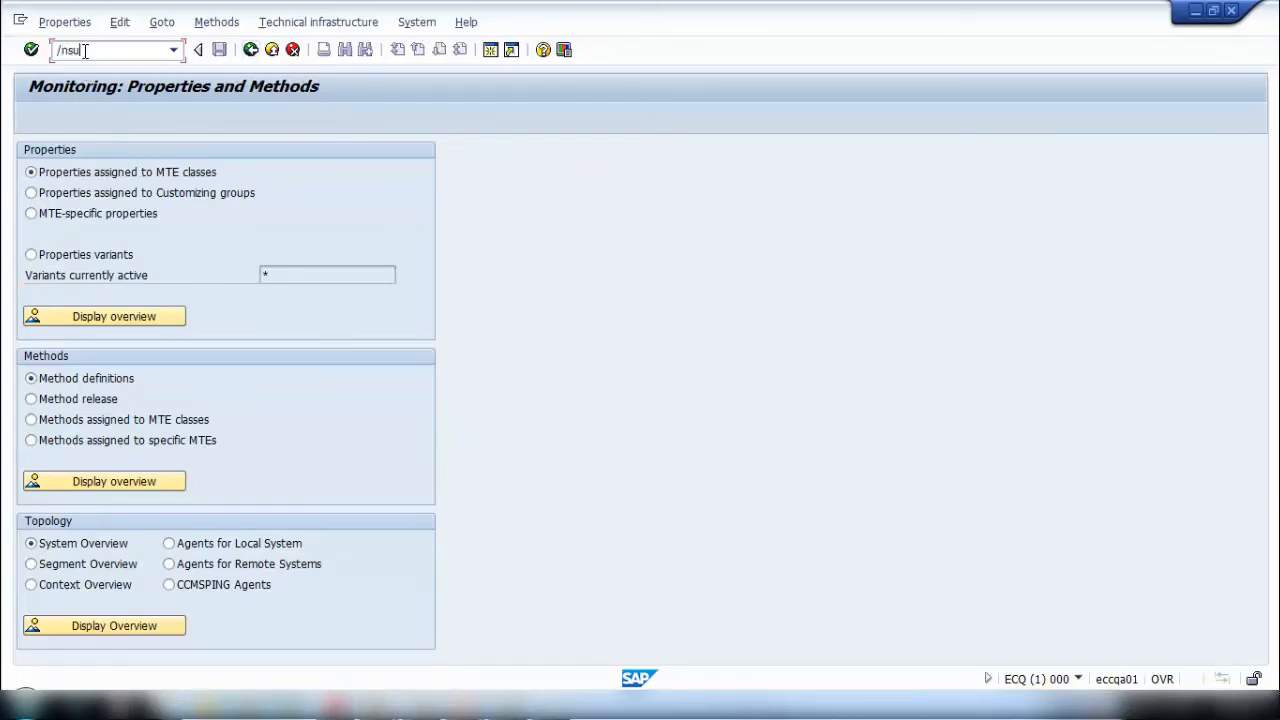
- Display the user CSMREG in SU01, check its assigned roles and authorization profiles, and leave the user display
{"action": "key", "text": "Return"}
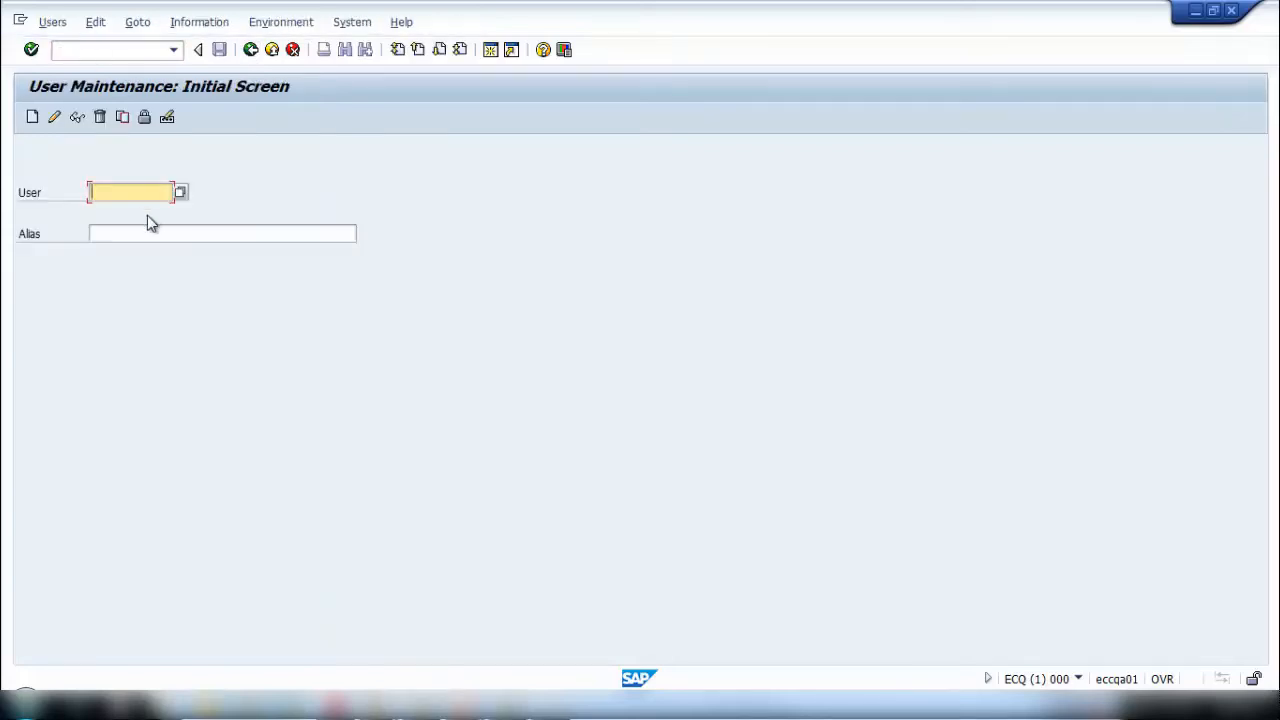
{"action": "left_click", "coordinate": [60, 118]}
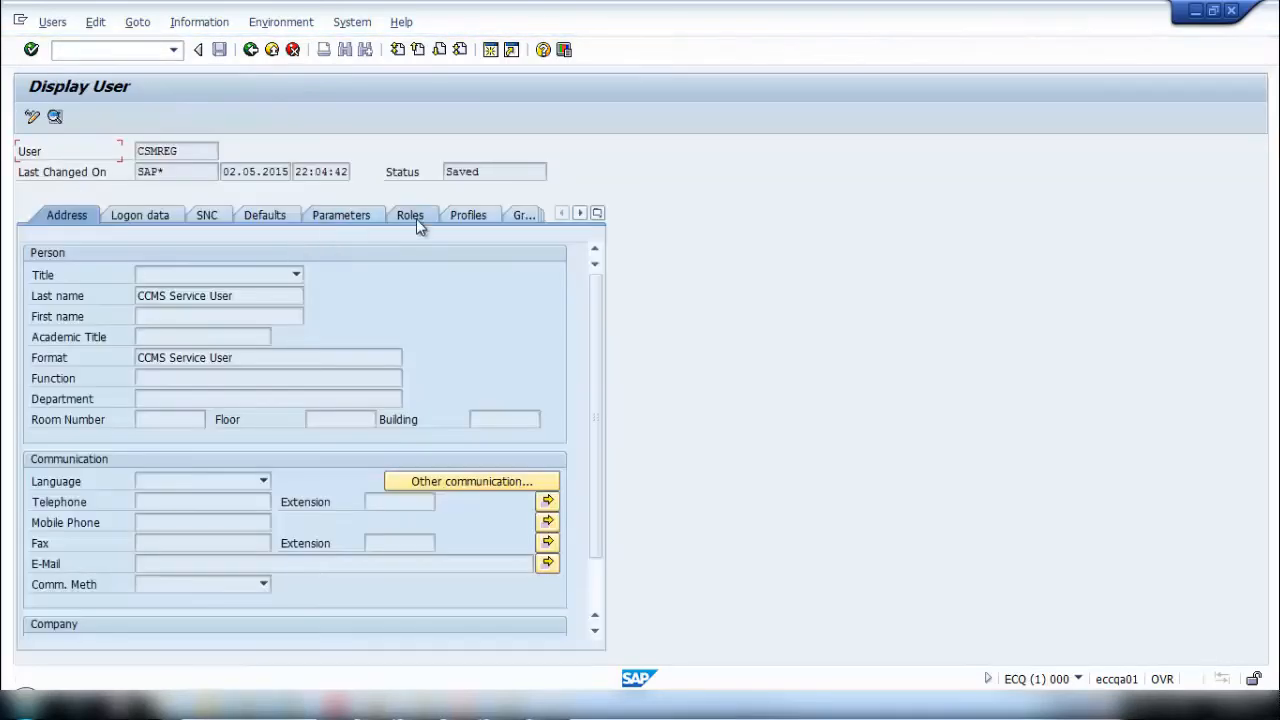
{"action": "left_click", "coordinate": [406, 214]}
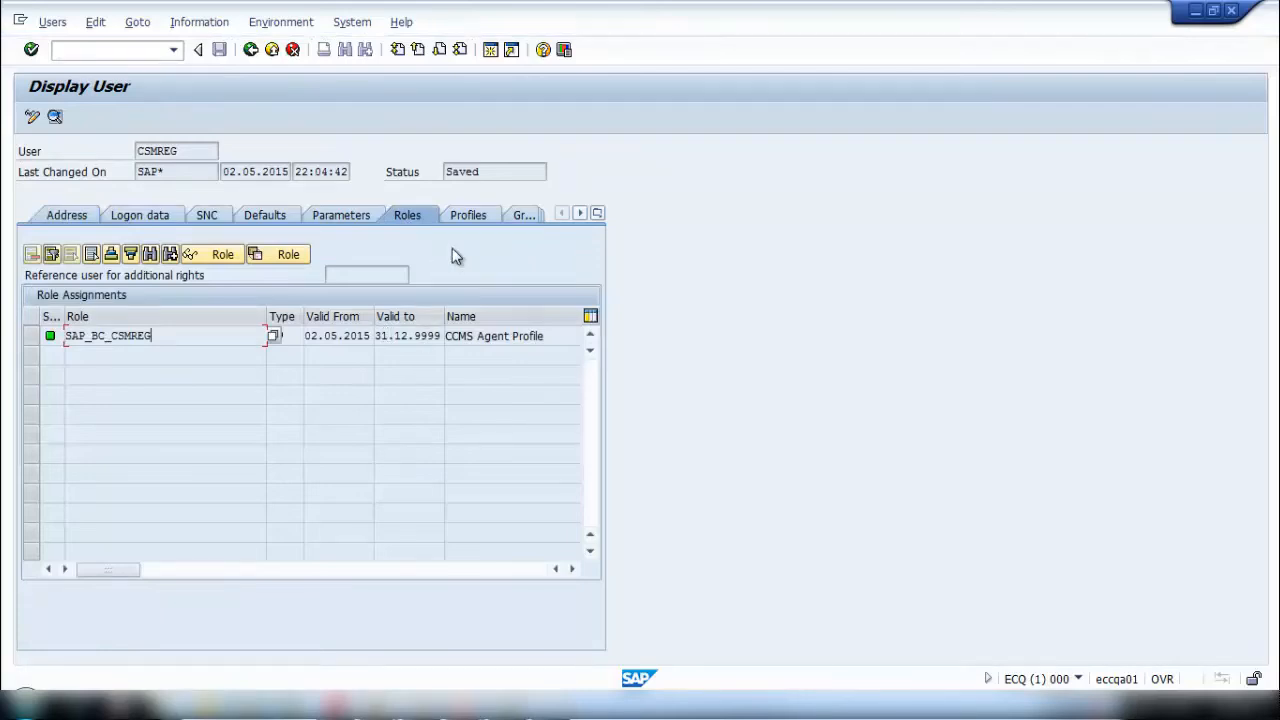
{"action": "left_click", "coordinate": [470, 217]}
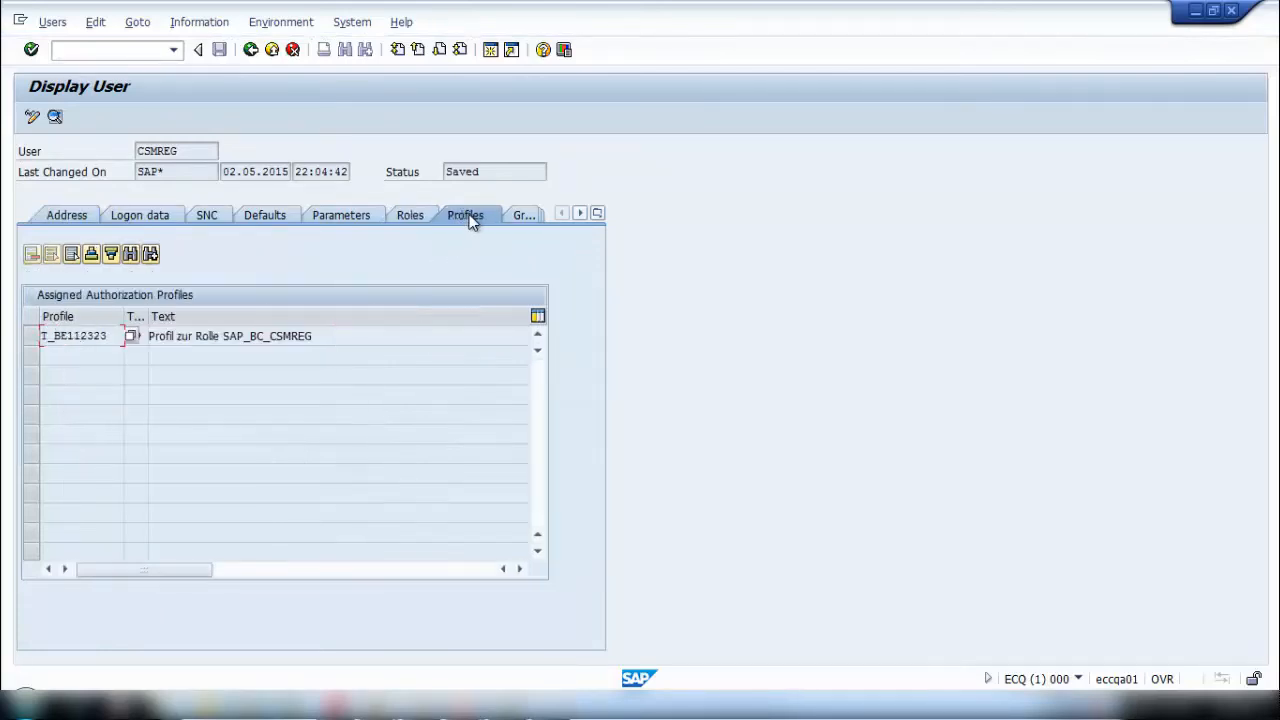
{"action": "left_click", "coordinate": [251, 50]}
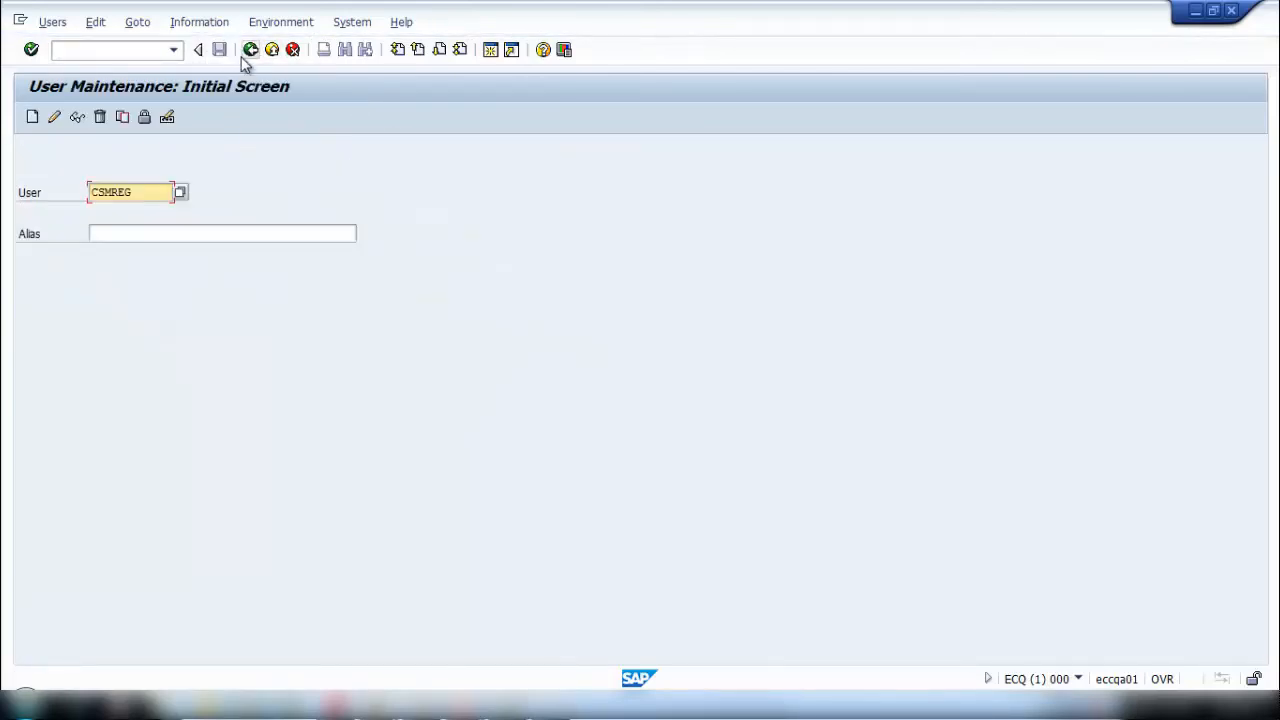
{"action": "left_click", "coordinate": [153, 49]}
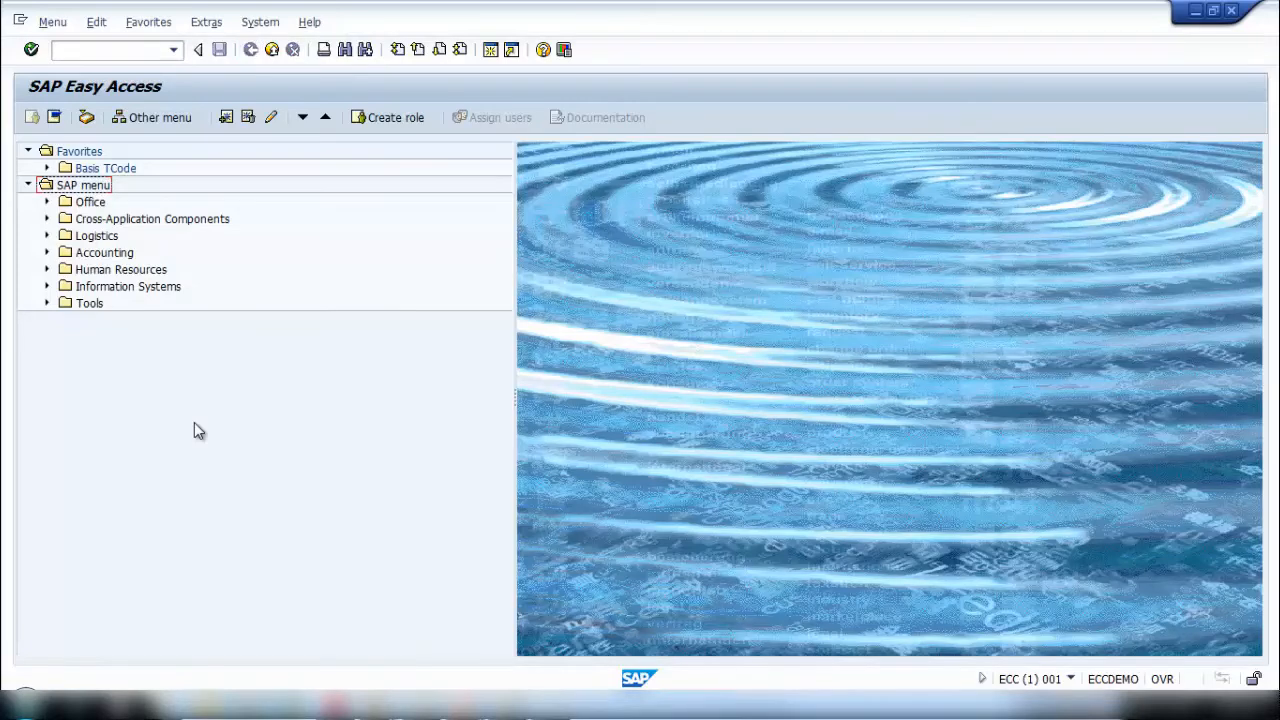
- In the ECC system, run transaction RZ21 and open the form for creating a remote monitoring entry under the central system configuration
{"action": "left_click", "coordinate": [111, 49]}
{"action": "type", "text": "r"}
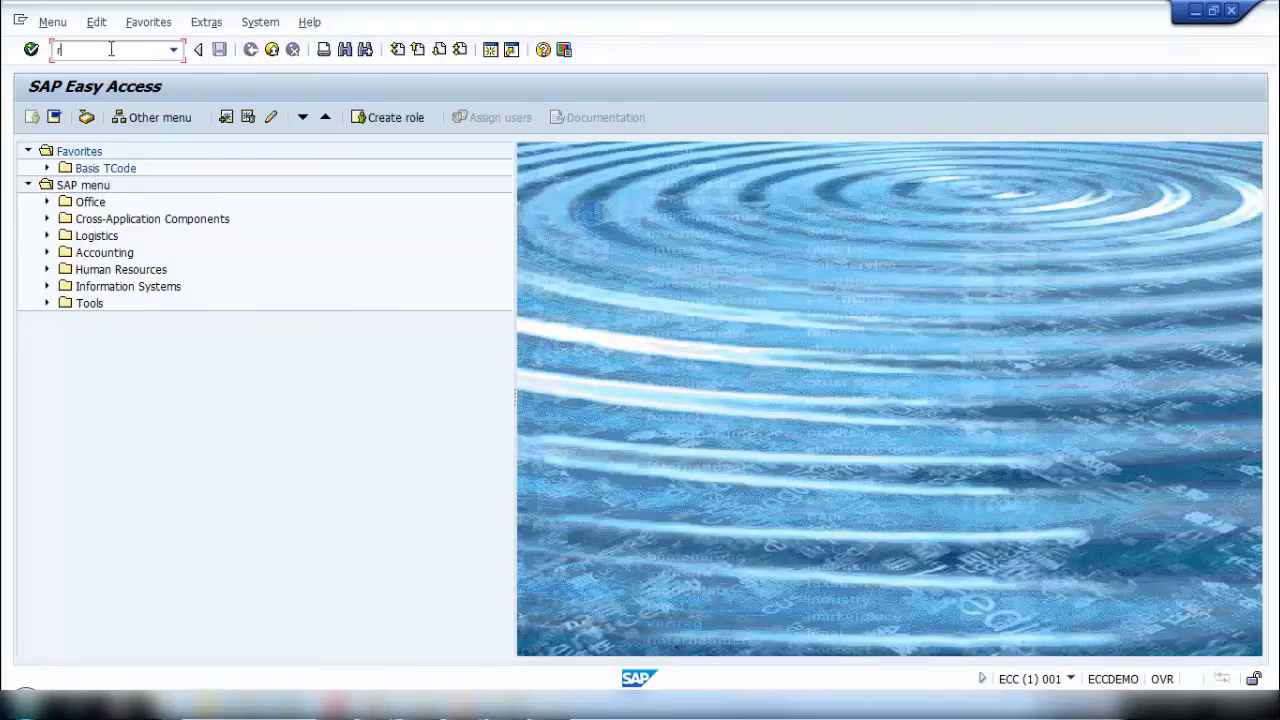
{"action": "type", "text": "z21"}
{"action": "key", "text": "Return"}
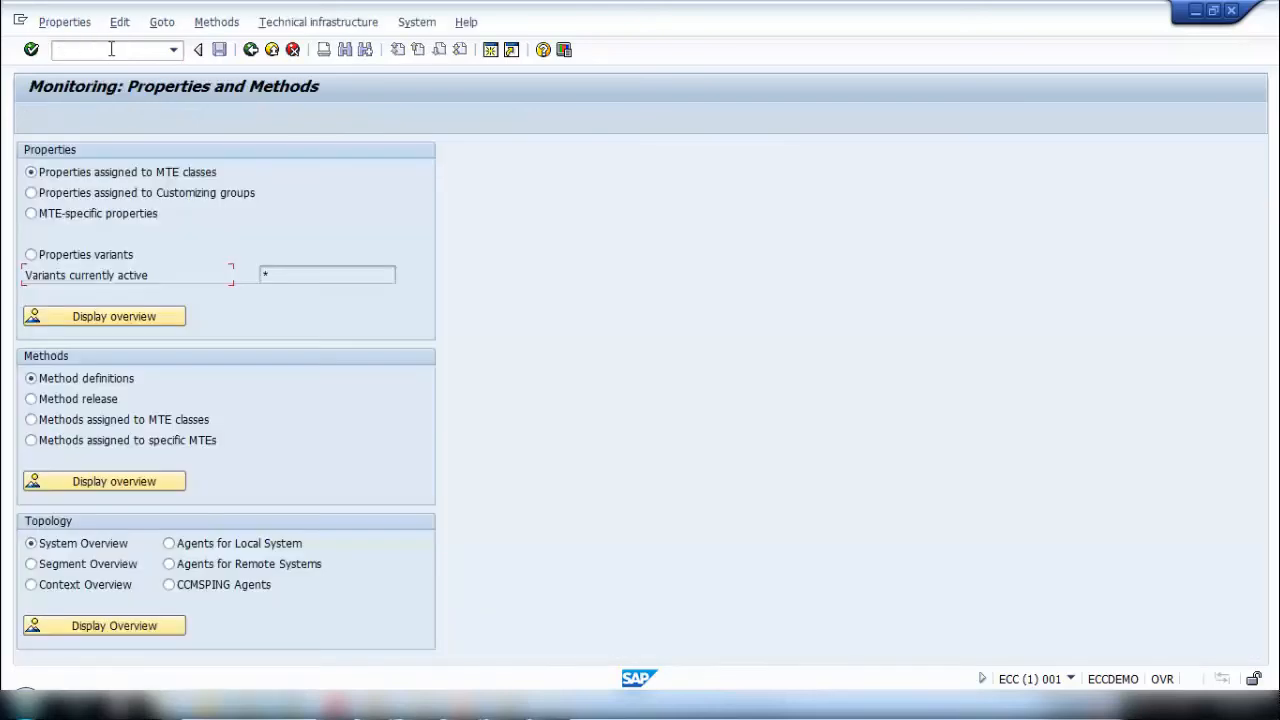
{"action": "left_click", "coordinate": [312, 24]}
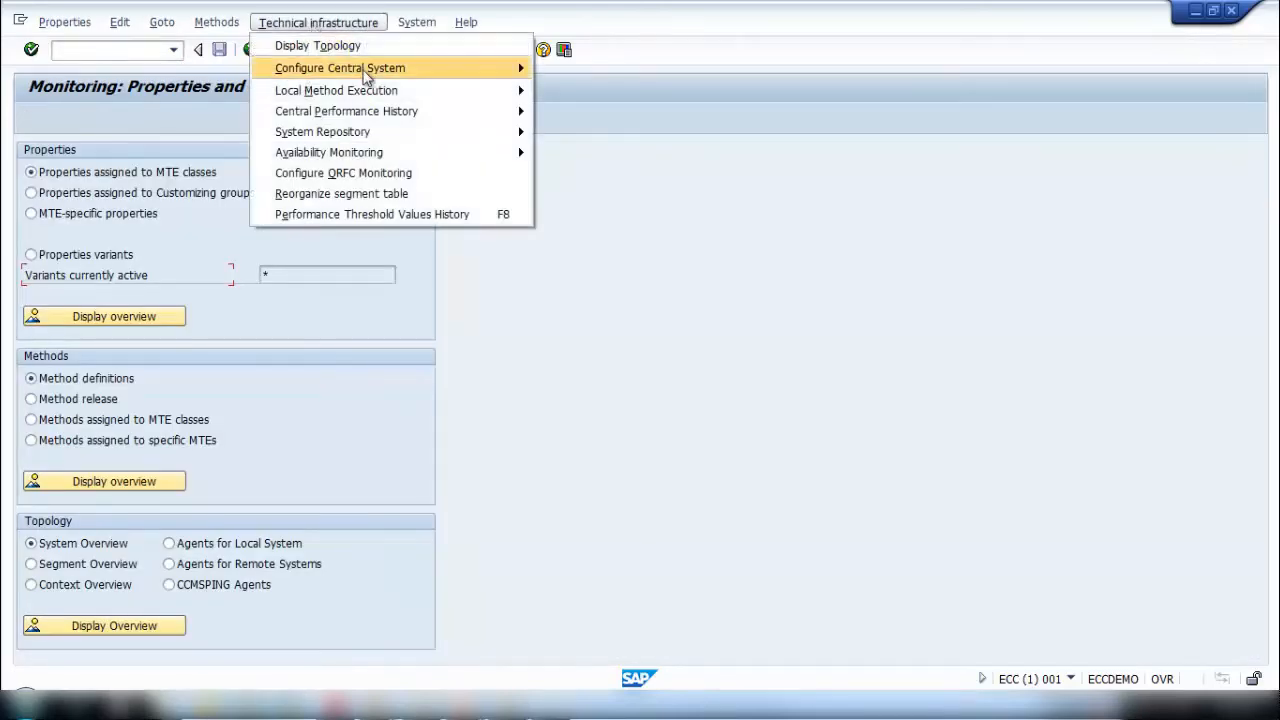
{"action": "mouse_move", "coordinate": [363, 77]}
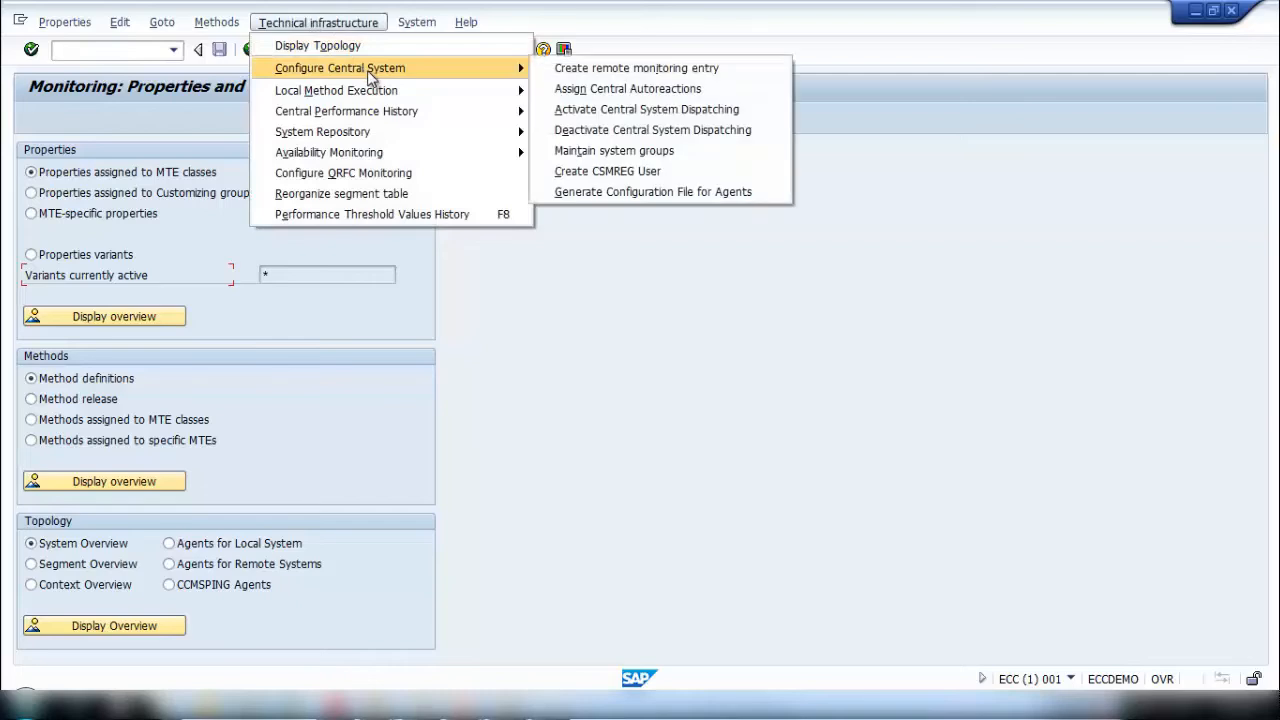
{"action": "left_click", "coordinate": [589, 75]}
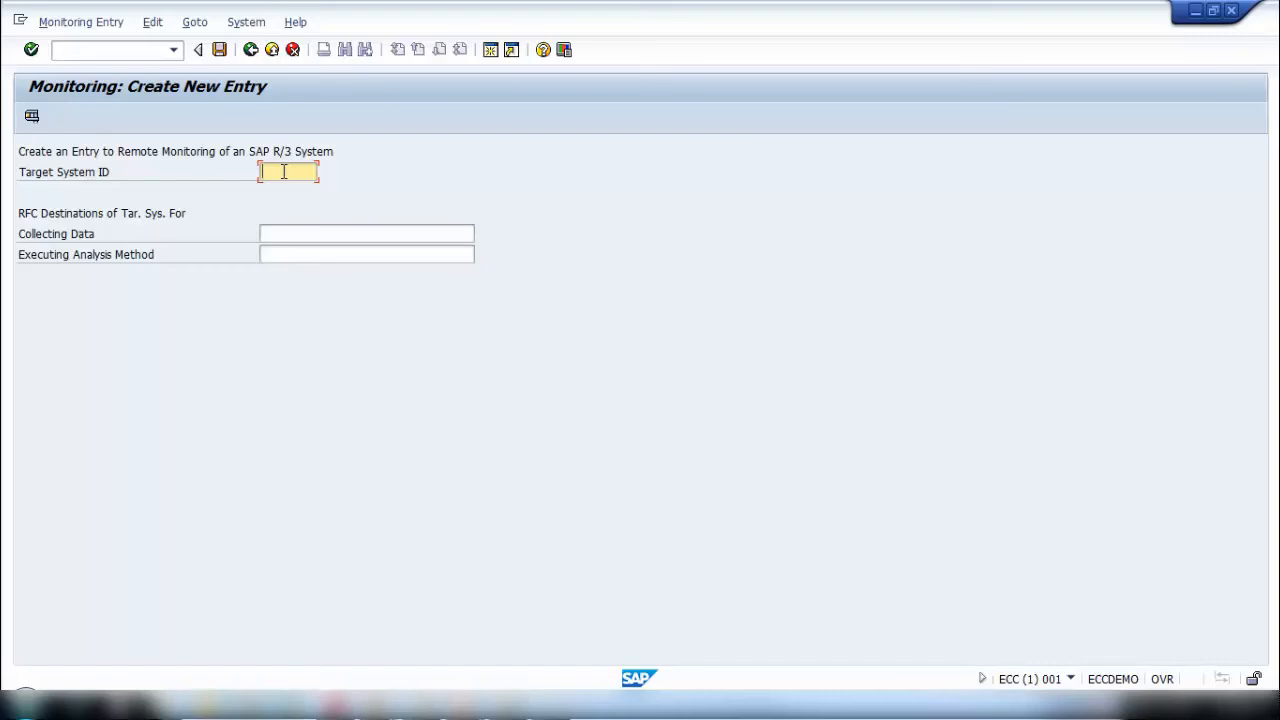
{"action": "left_click", "coordinate": [340, 234]}
{"action": "left_click", "coordinate": [338, 254]}
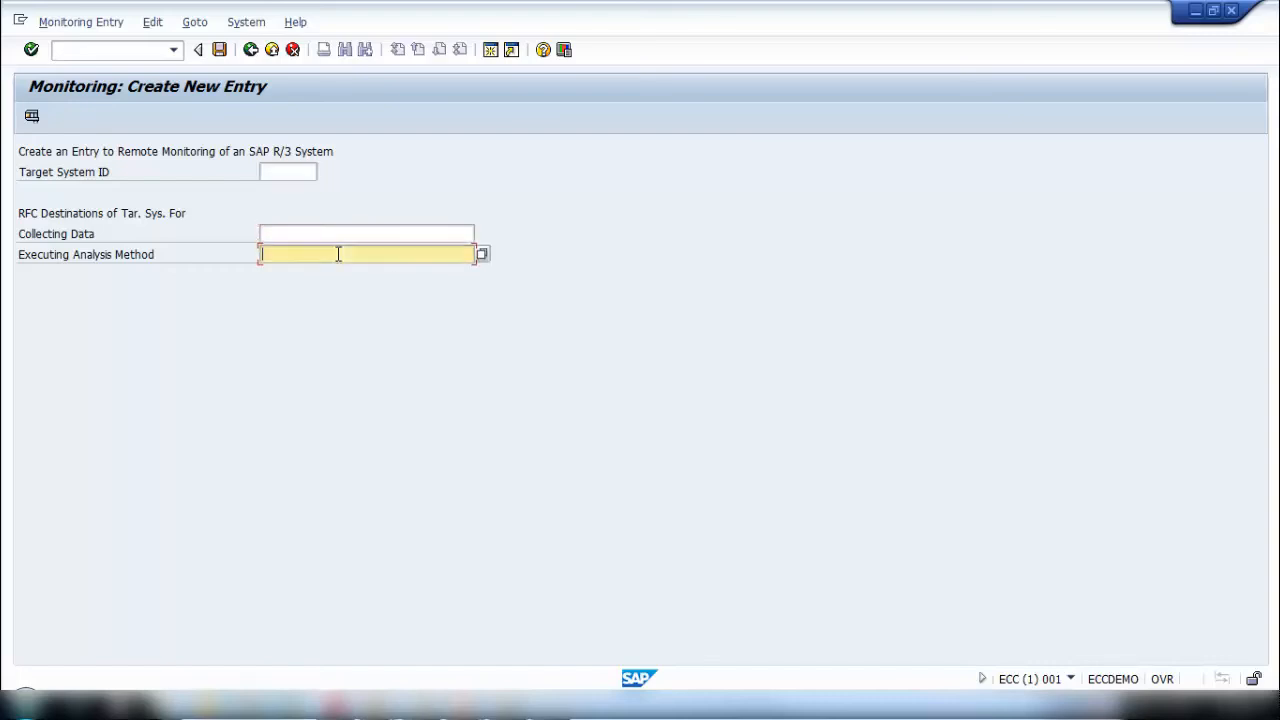
{"action": "left_click", "coordinate": [337, 231]}
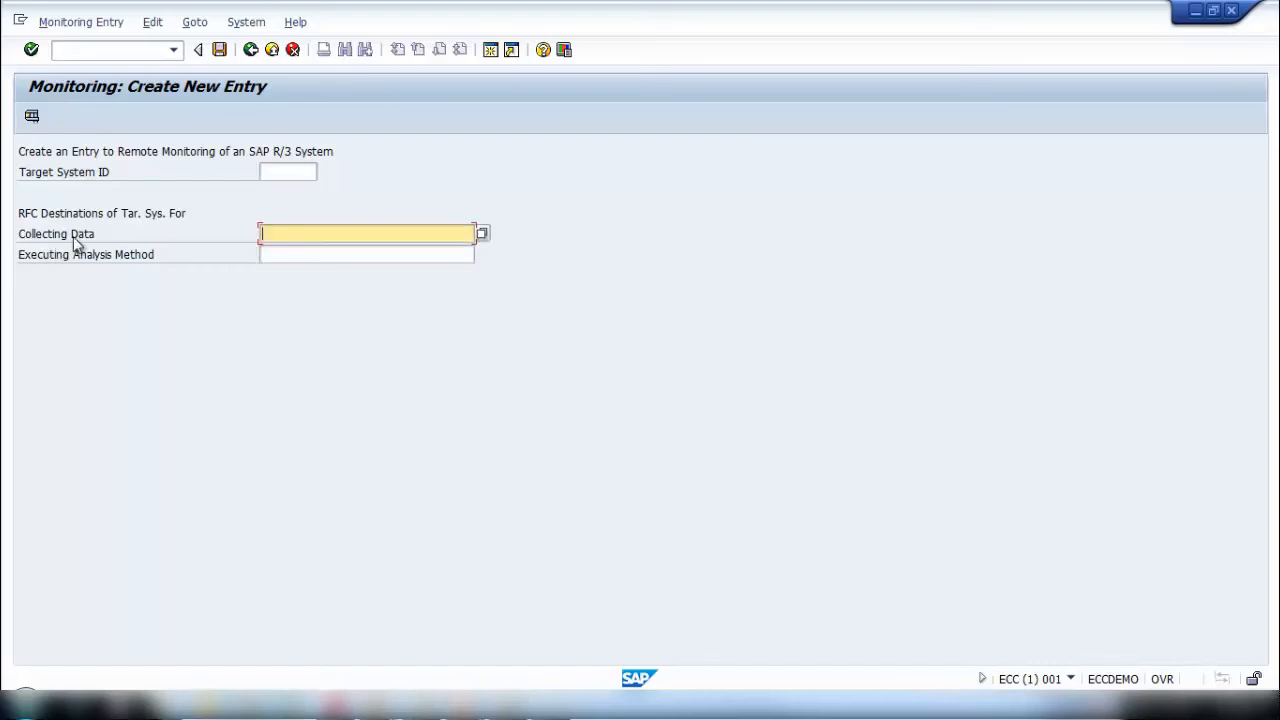
{"action": "left_click", "coordinate": [297, 254]}
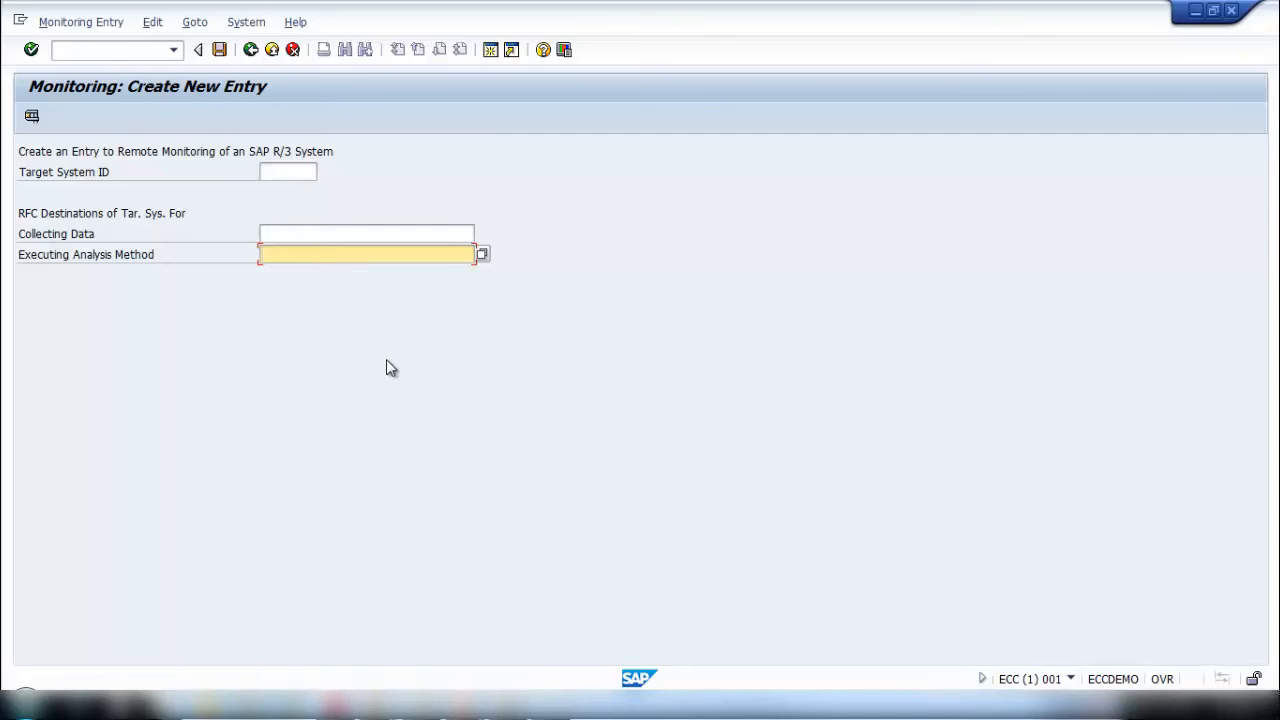
{"action": "left_click", "coordinate": [316, 232]}
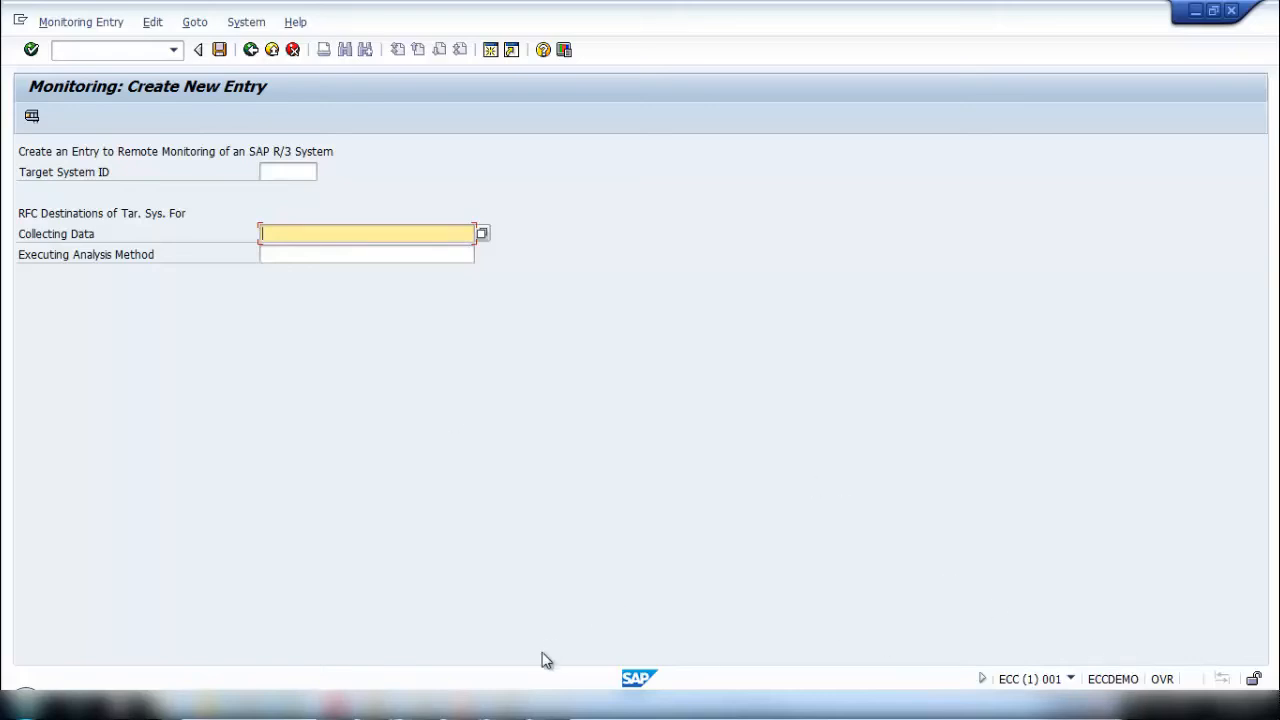
- In a second ECC session, run transaction SM59 and expand the ABAP connections
{"action": "left_click", "coordinate": [377, 706]}
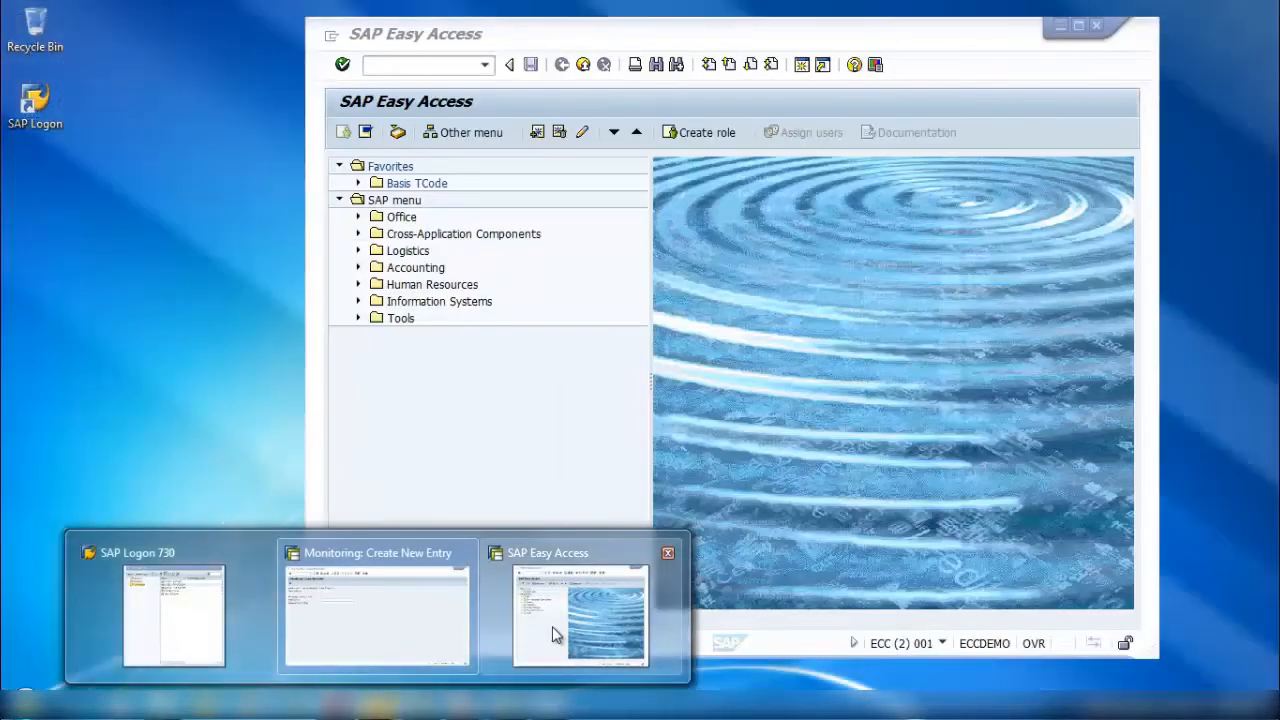
{"action": "left_click", "coordinate": [552, 626]}
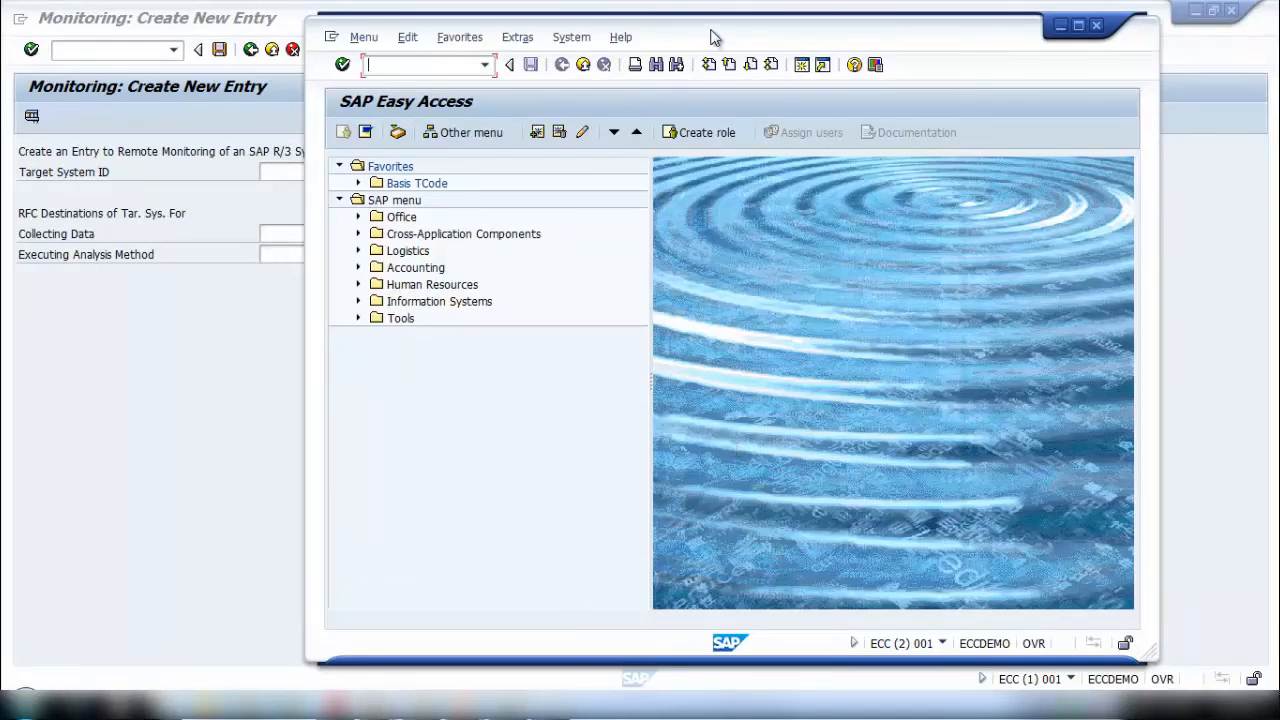
{"action": "left_click_drag", "start_coordinate": [714, 37], "coordinate": [768, 45]}
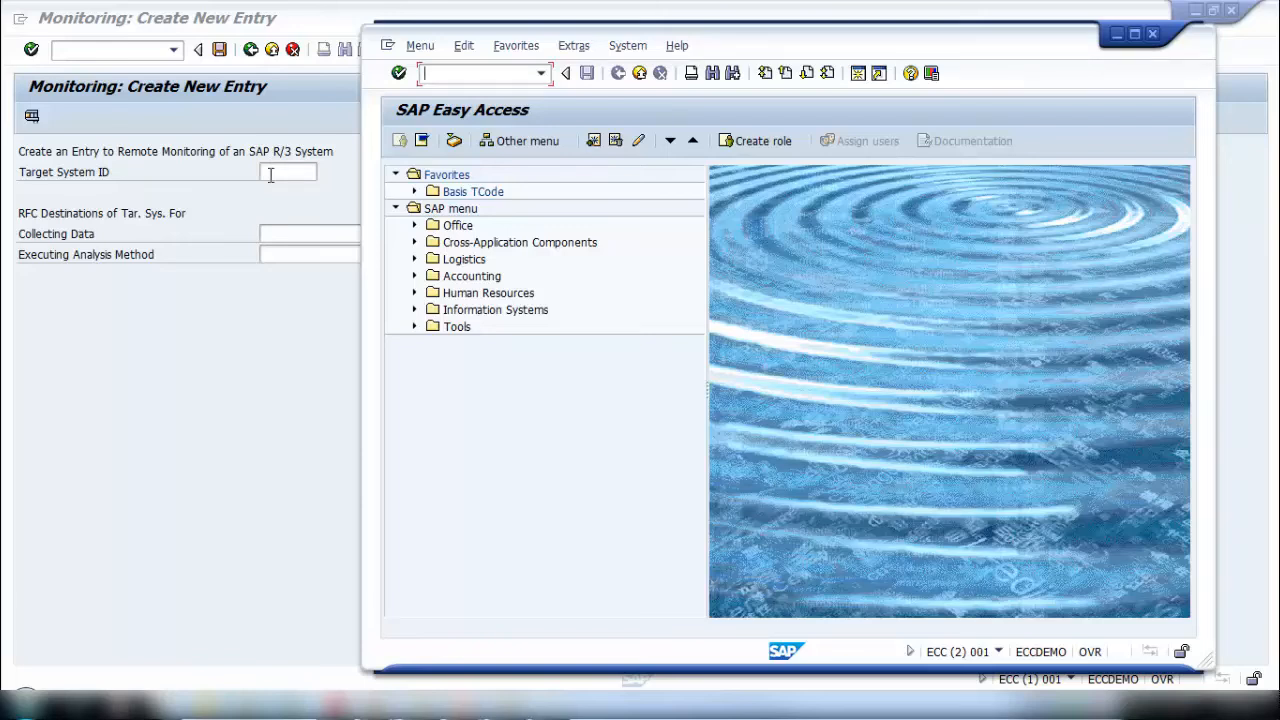
{"action": "type", "text": "sm59"}
{"action": "key", "text": "Return"}
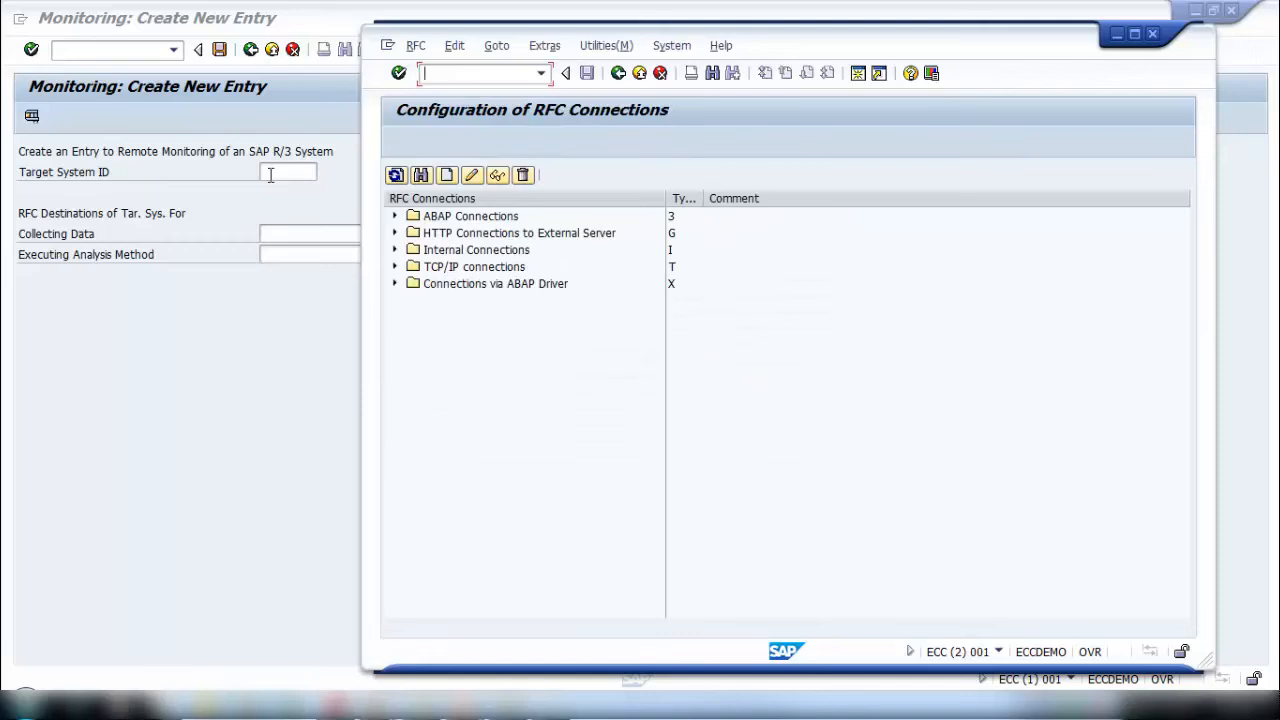
{"action": "left_click", "coordinate": [401, 218]}
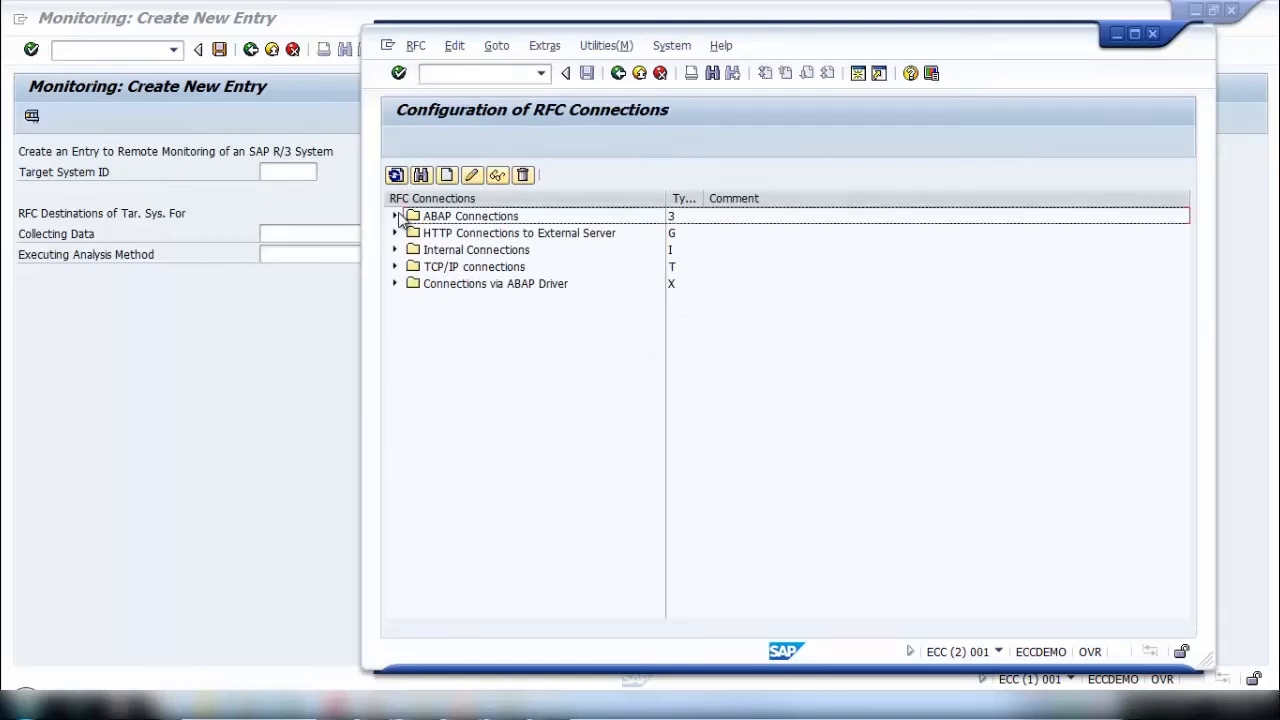
{"action": "left_click", "coordinate": [399, 217]}
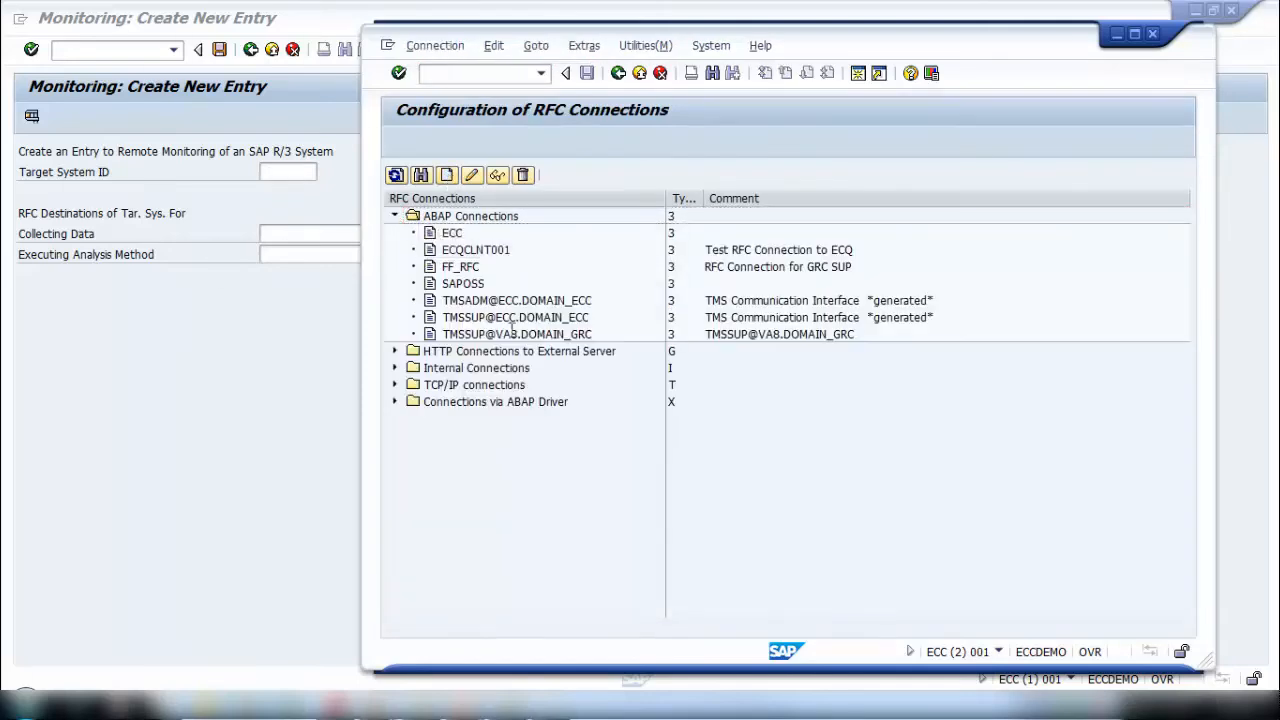
- Create the RFC destination ECQCLNT000 with connection type 3 and ECQCLNT000 as the first description line
{"action": "type", "text": "E"}
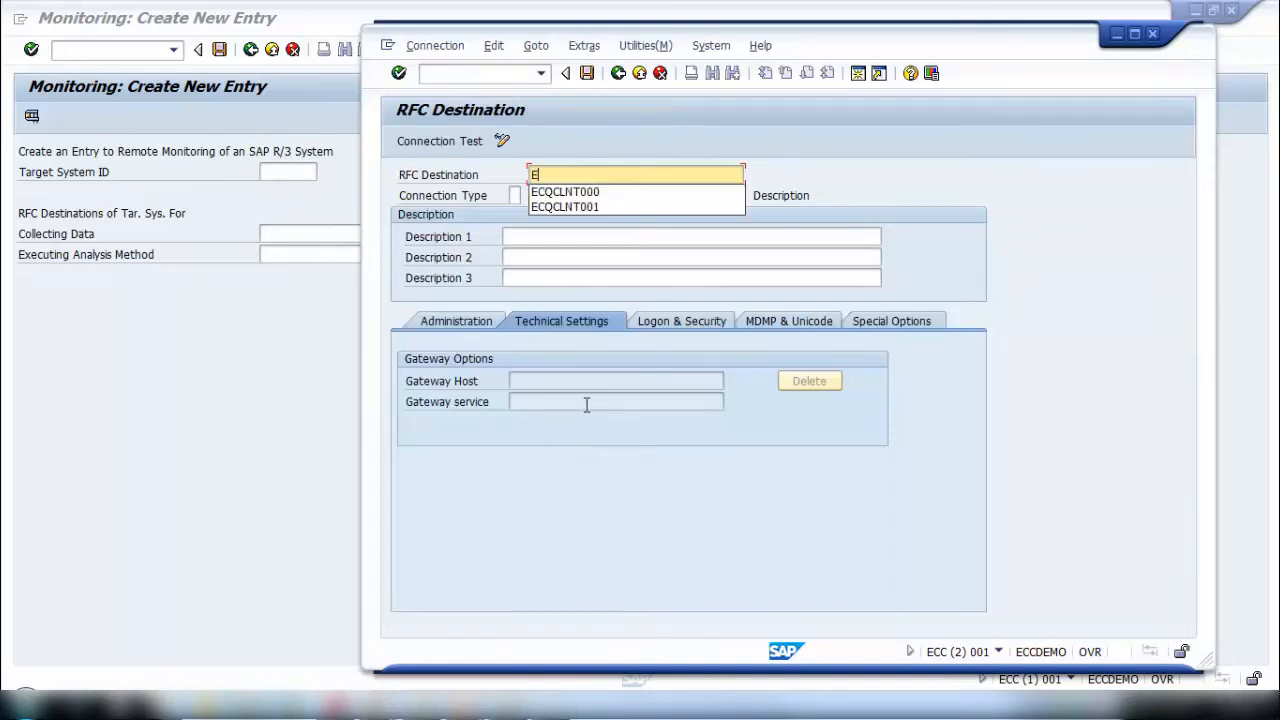
{"action": "key", "text": "Down"}
{"action": "key", "text": "Return"}
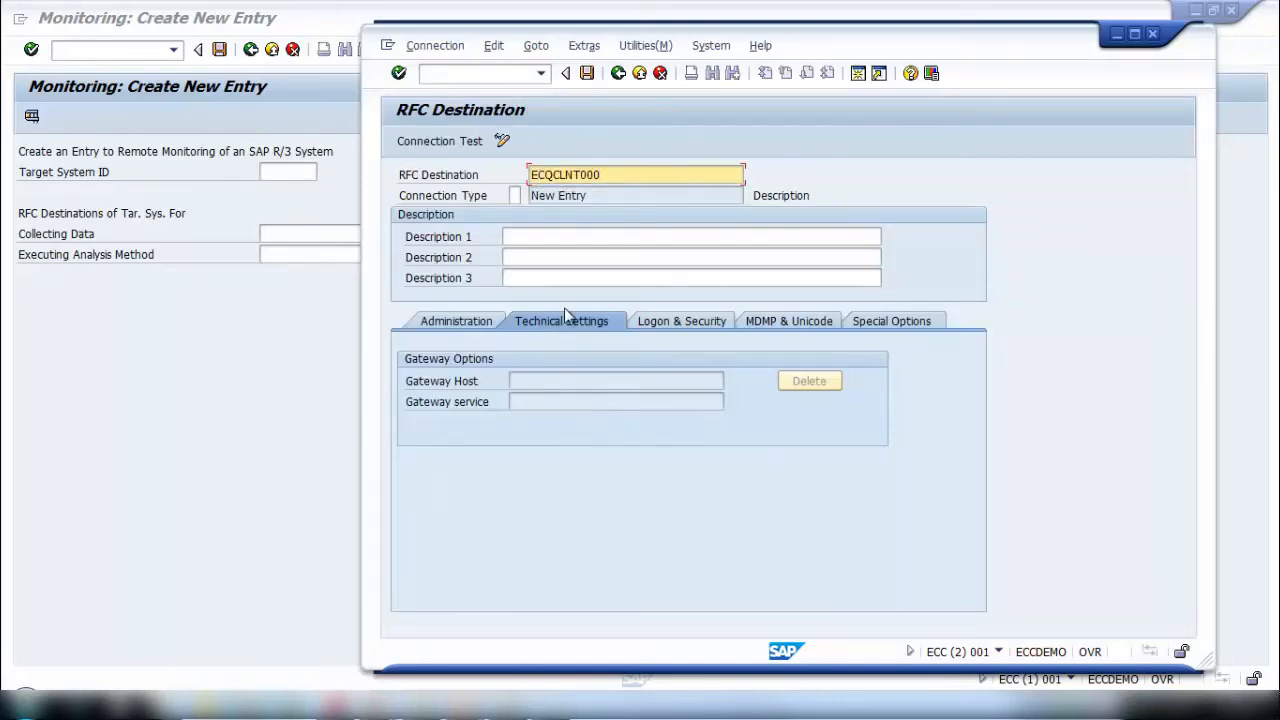
{"action": "left_click", "coordinate": [515, 197]}
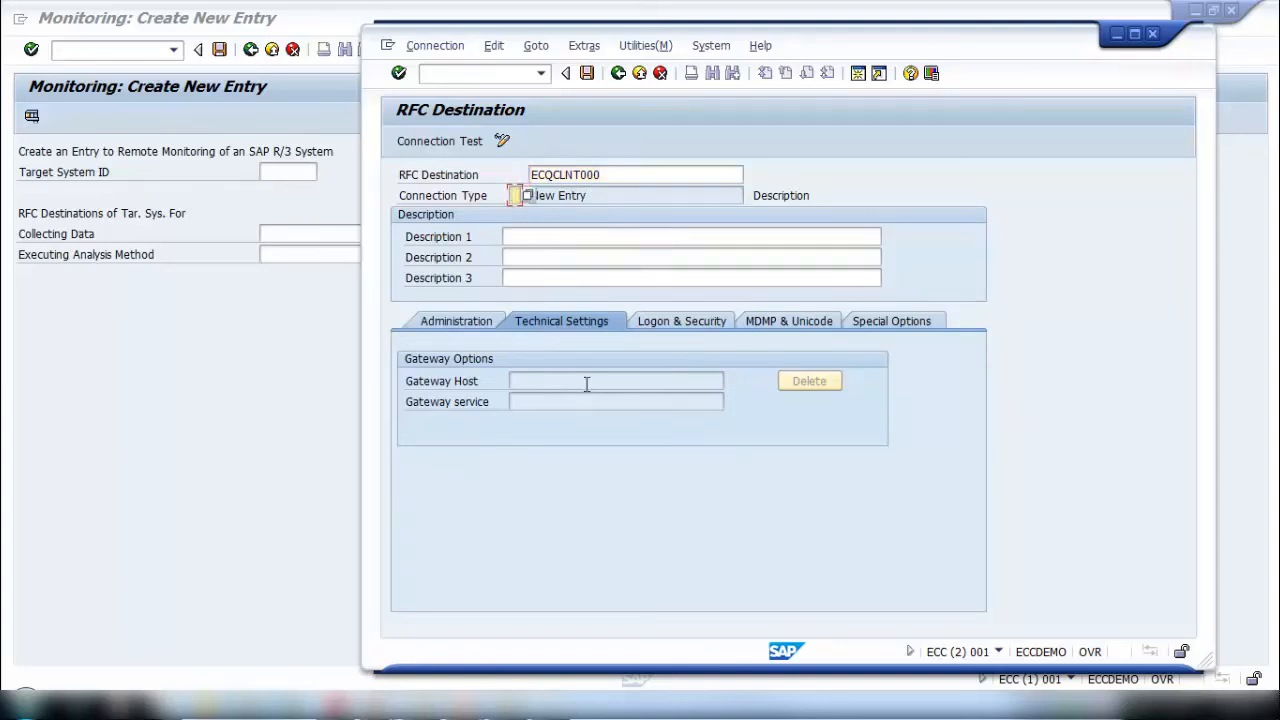
{"action": "type", "text": "3"}
{"action": "left_click", "coordinate": [615, 175]}
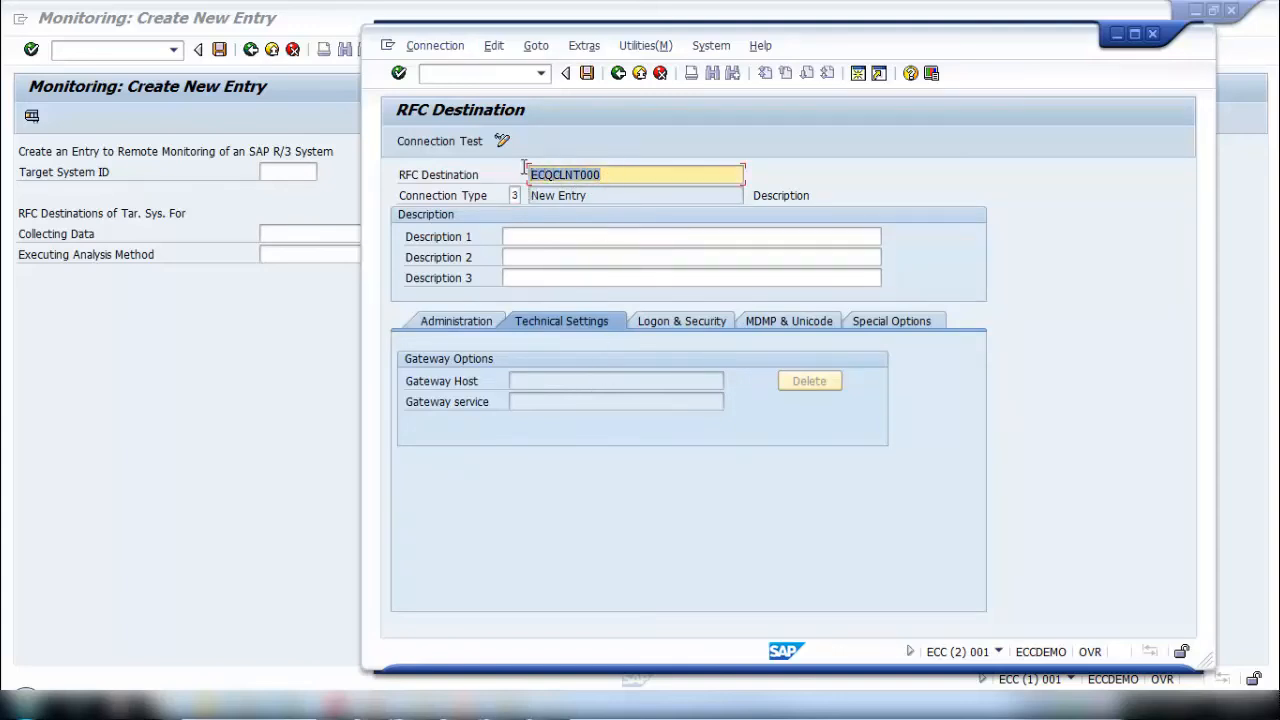
{"action": "left_click", "coordinate": [537, 237]}
{"action": "type", "text": "ECQCLNT000"}
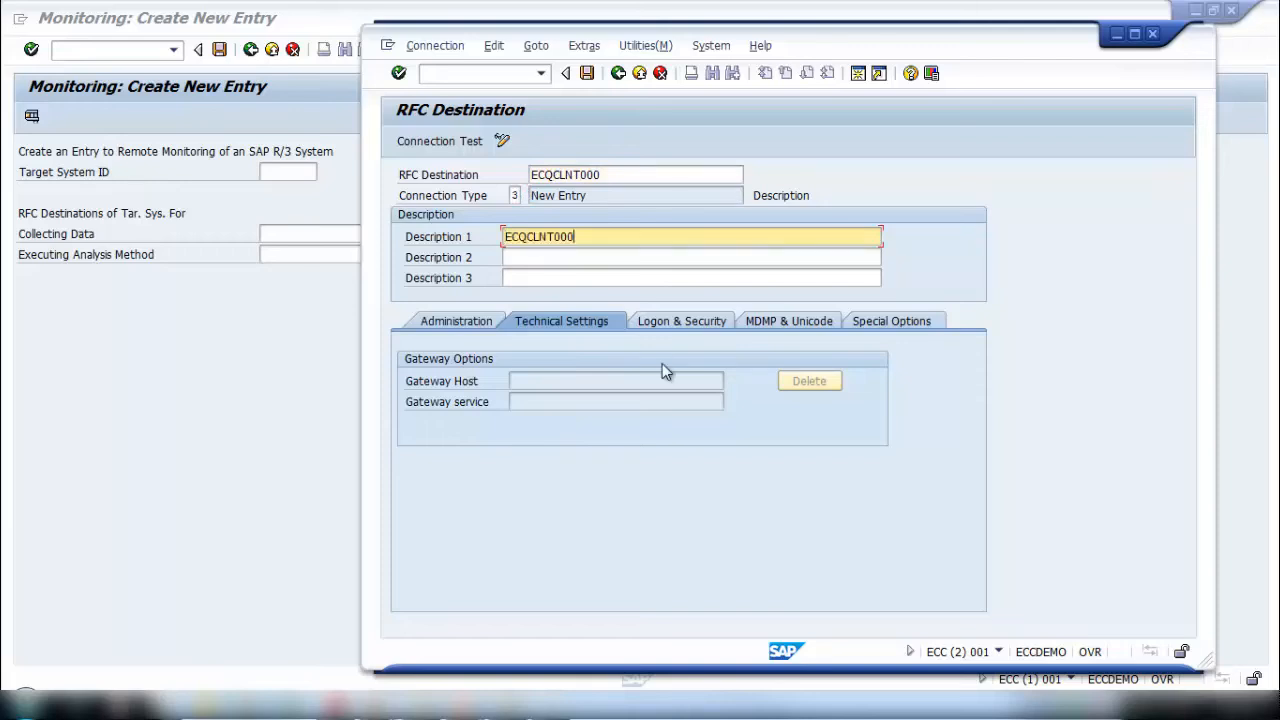
{"action": "key", "text": "Return"}
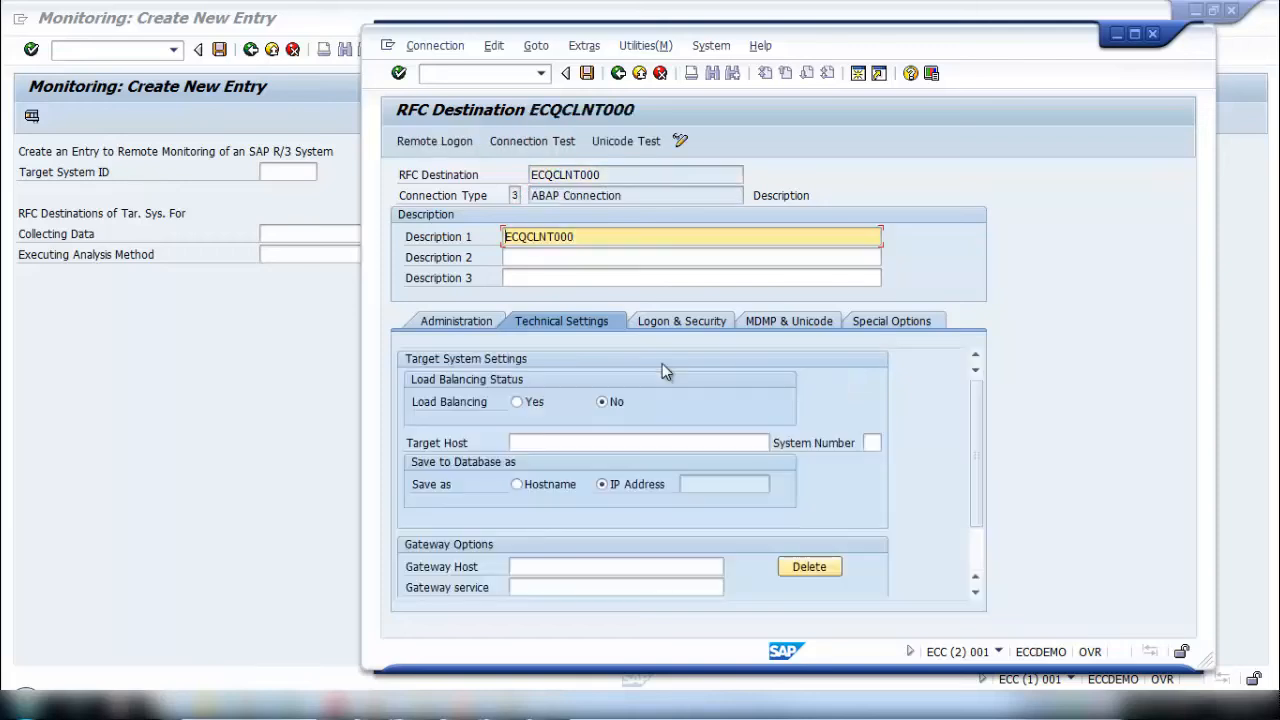
- Set the destination's target host to eccqa01 and open its logon and security settings
{"action": "left_click", "coordinate": [575, 443]}
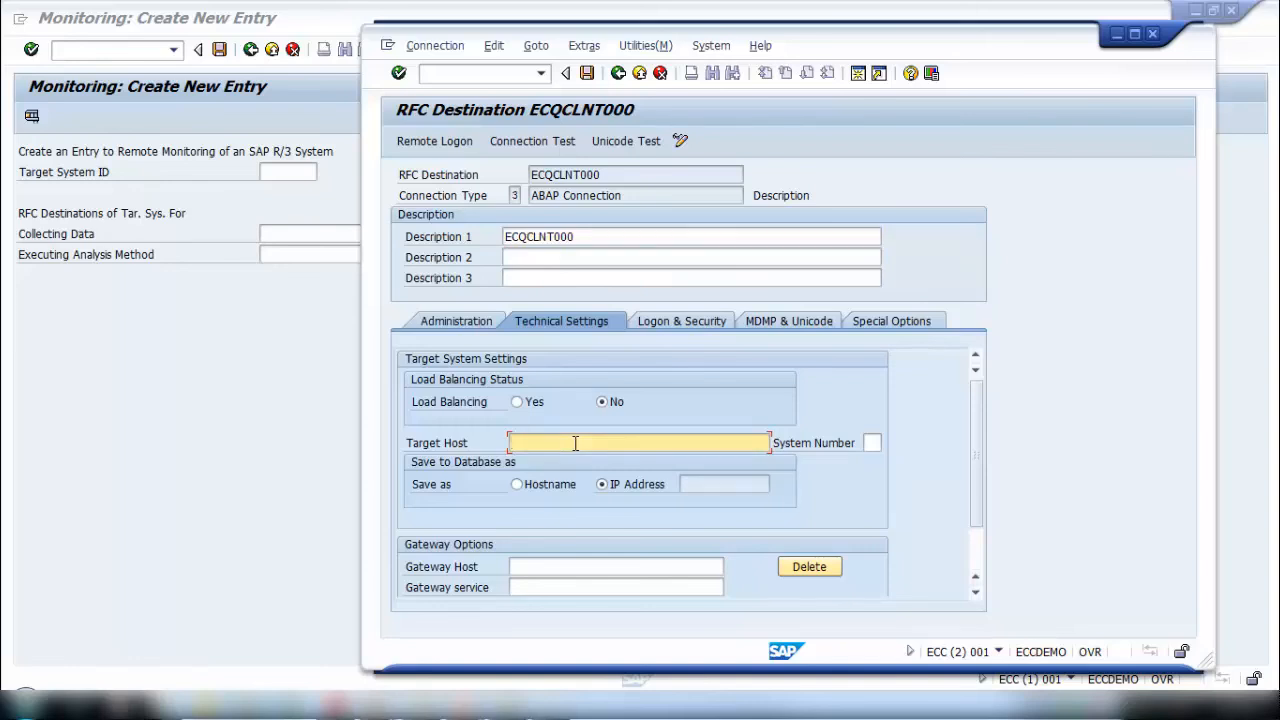
{"action": "type", "text": "eccqa01"}
{"action": "key", "text": "Return"}
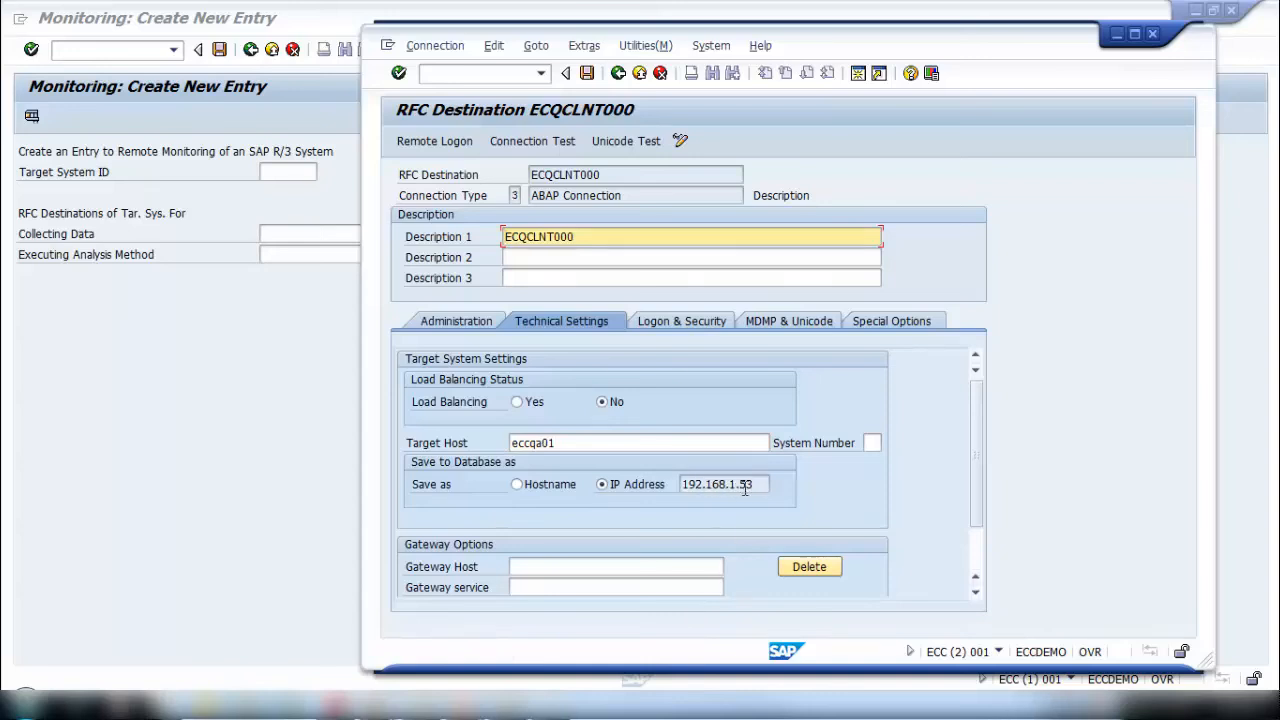
{"action": "left_click", "coordinate": [690, 323]}
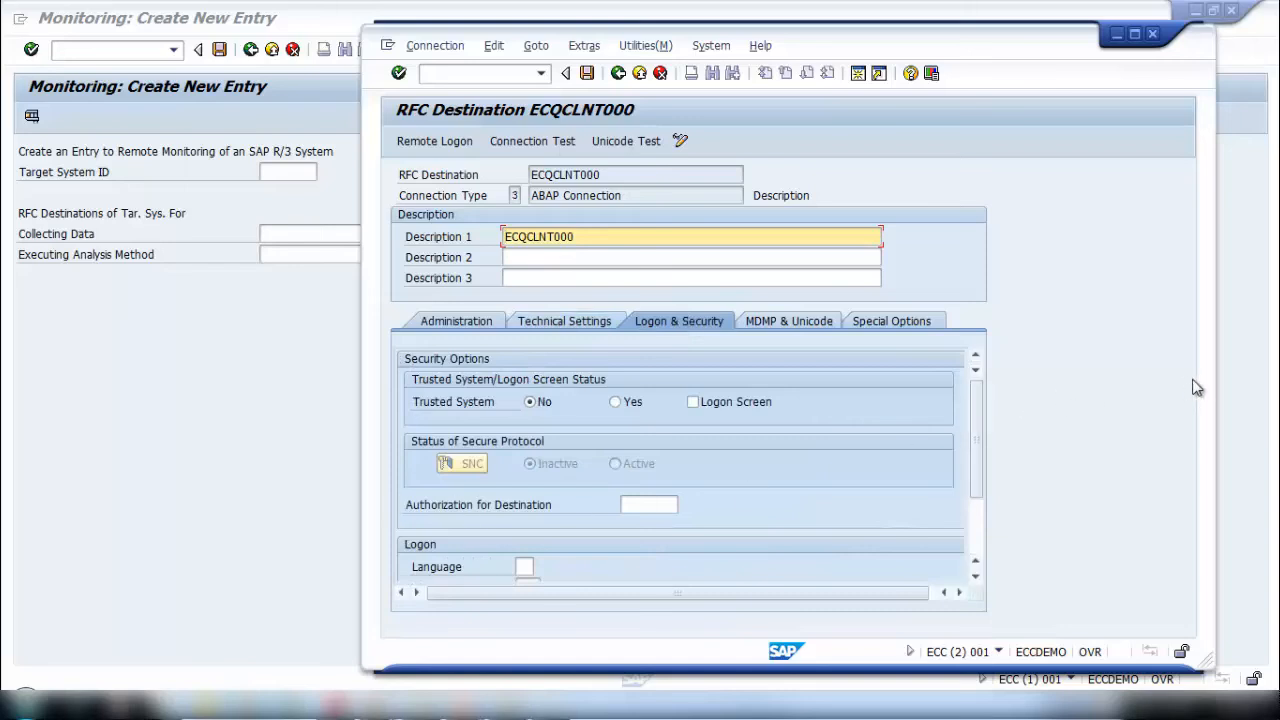
- Set the RFC destination's logon client to 000 and its user to CSMREG, copied from the Notepad notes
{"action": "left_click_drag", "start_coordinate": [975, 434], "coordinate": [969, 496]}
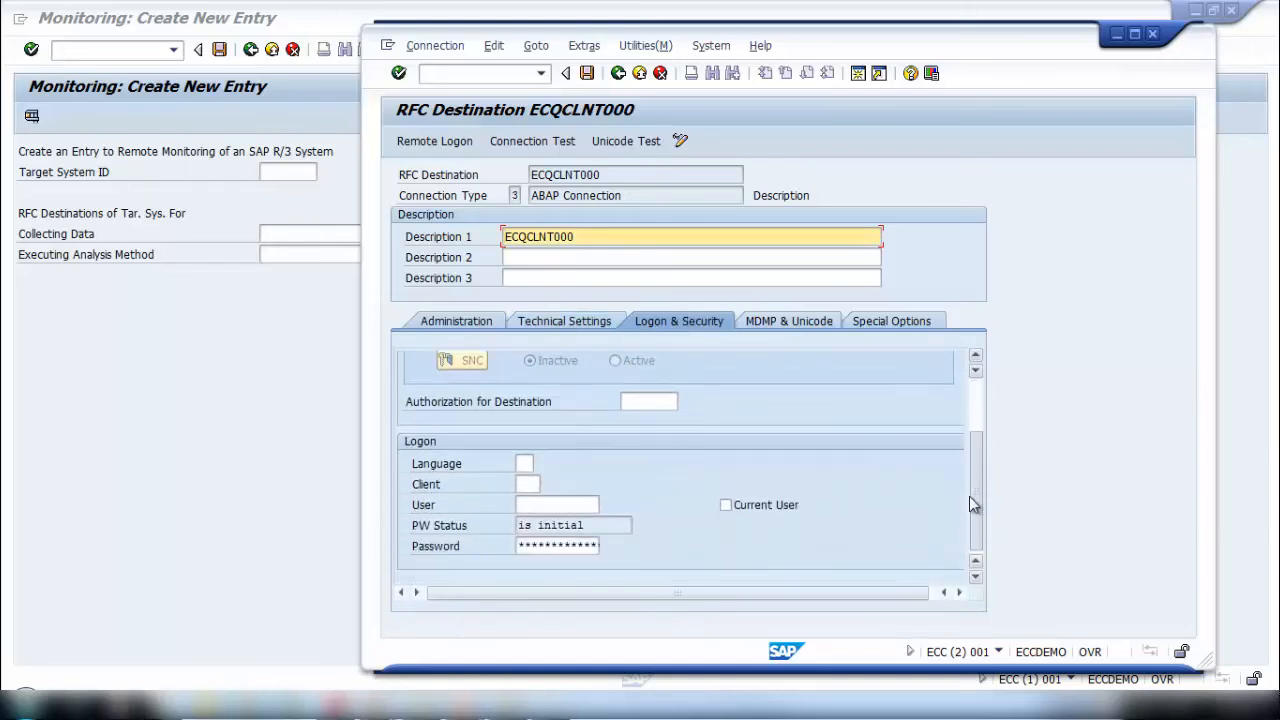
{"action": "left_click", "coordinate": [528, 484]}
{"action": "type", "text": "000"}
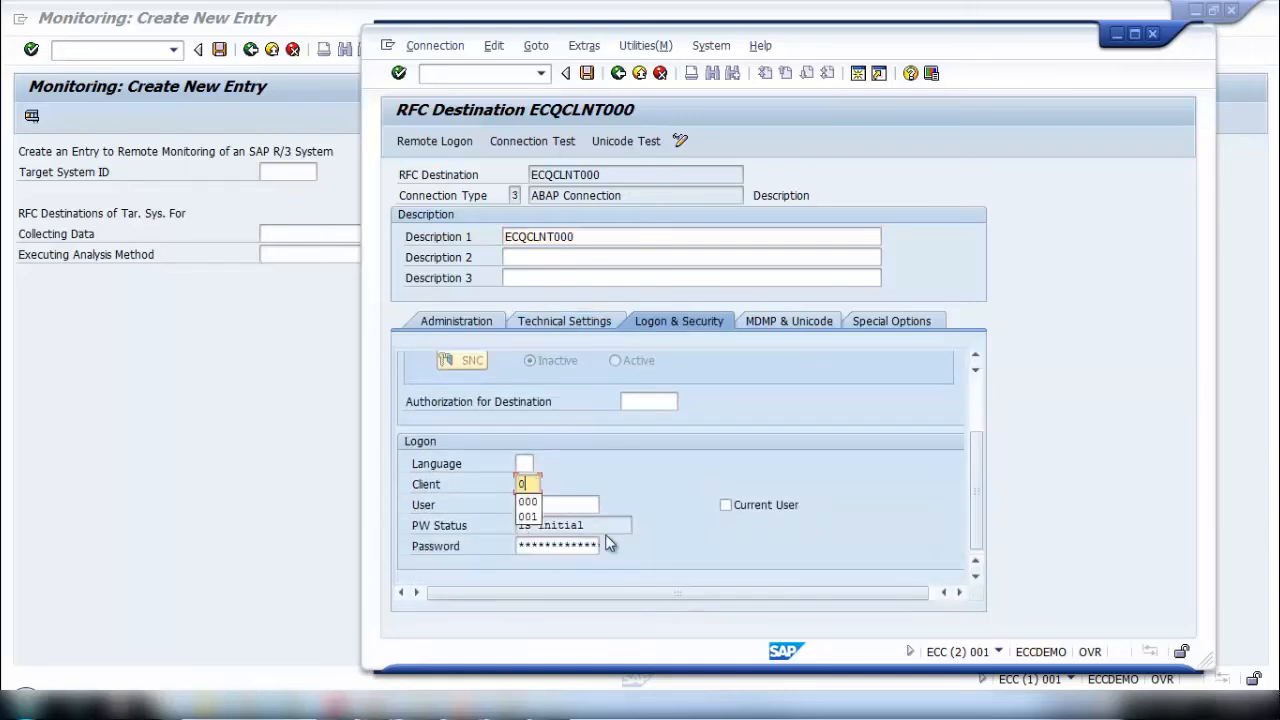
{"action": "left_click", "coordinate": [565, 510]}
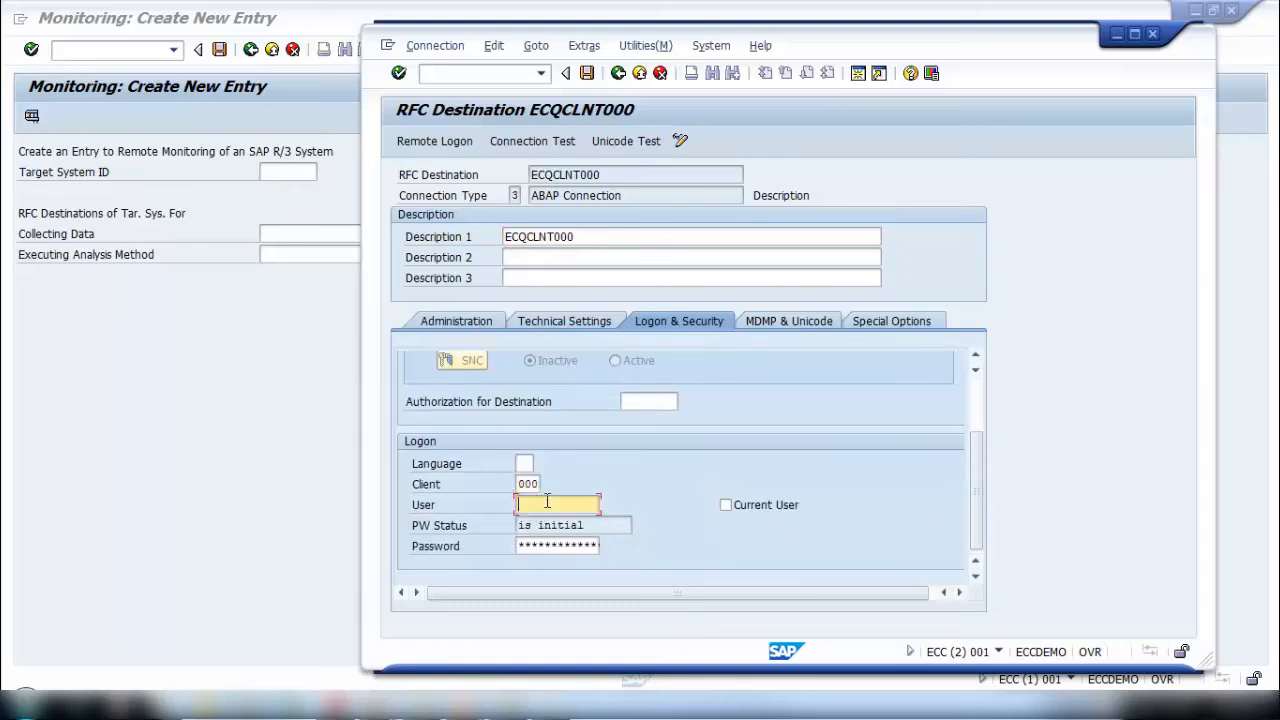
{"action": "left_click", "coordinate": [518, 708]}
{"action": "left_click_drag", "start_coordinate": [563, 220], "coordinate": [502, 218]}
{"action": "key", "text": "ctrl+c"}
{"action": "left_click", "coordinate": [1153, 525]}
{"action": "key", "text": "ctrl+v"}
- Fill in the destination's logon password from the Notepad notes, then save the destination and close its session
{"action": "left_click", "coordinate": [590, 543]}
{"action": "key", "text": "alt+Tab"}
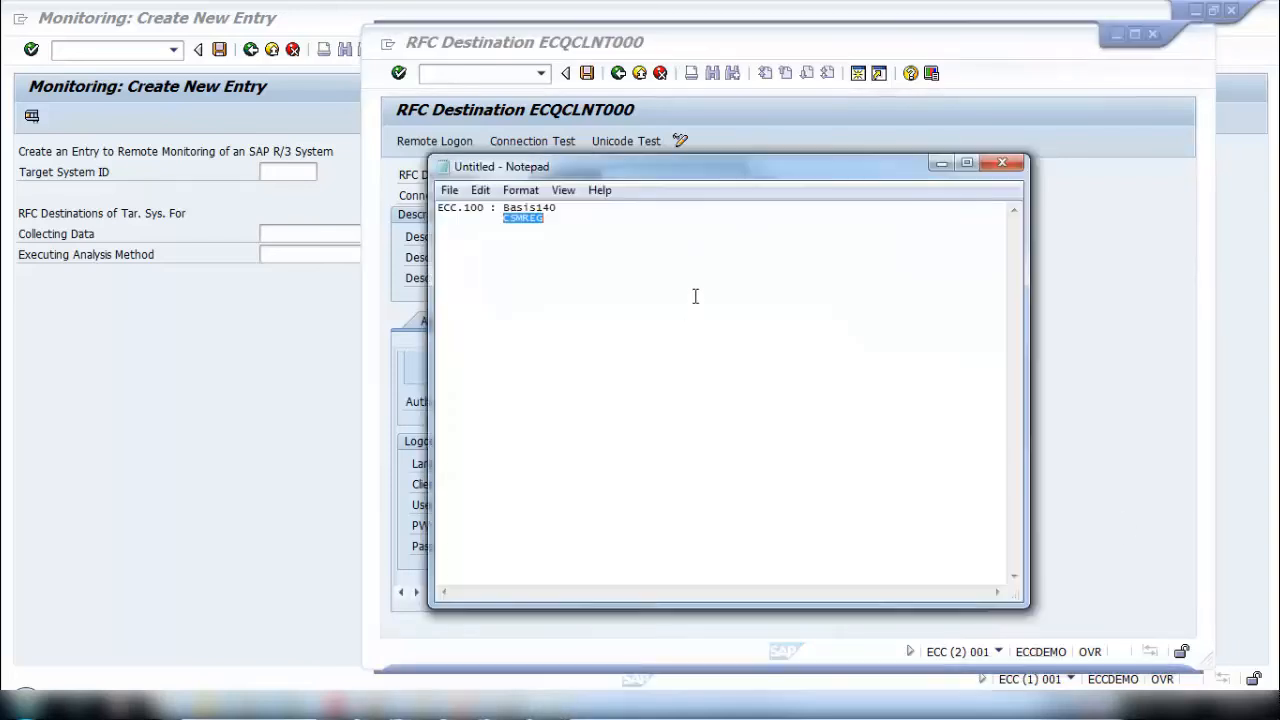
{"action": "left_click_drag", "start_coordinate": [557, 208], "coordinate": [505, 208]}
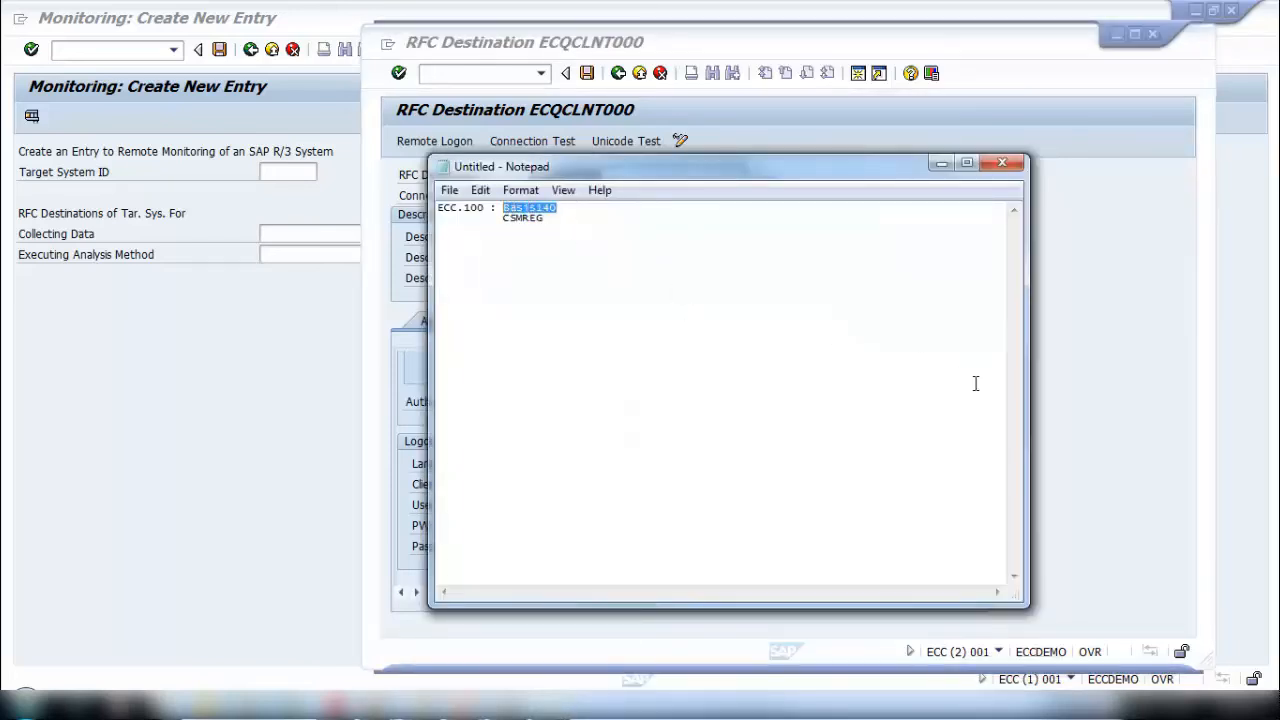
{"action": "left_click", "coordinate": [1077, 420]}
{"action": "key", "text": "ctrl+v"}
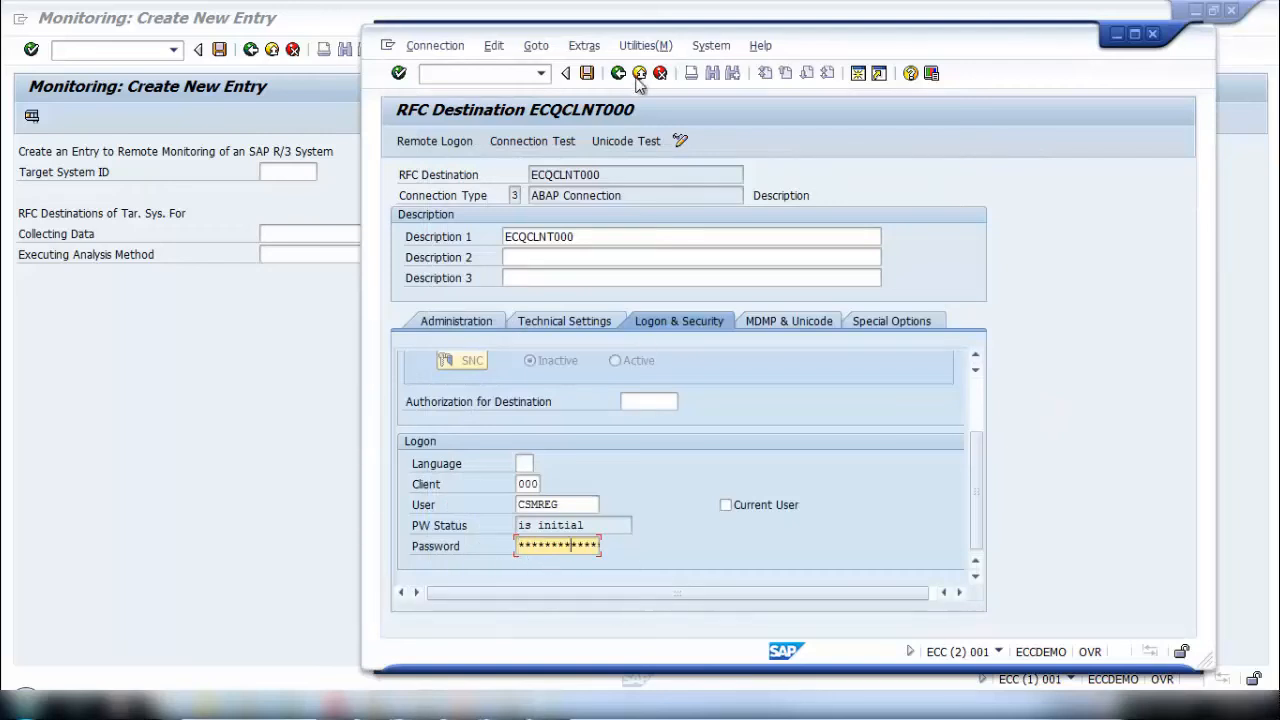
{"action": "left_click", "coordinate": [587, 73]}
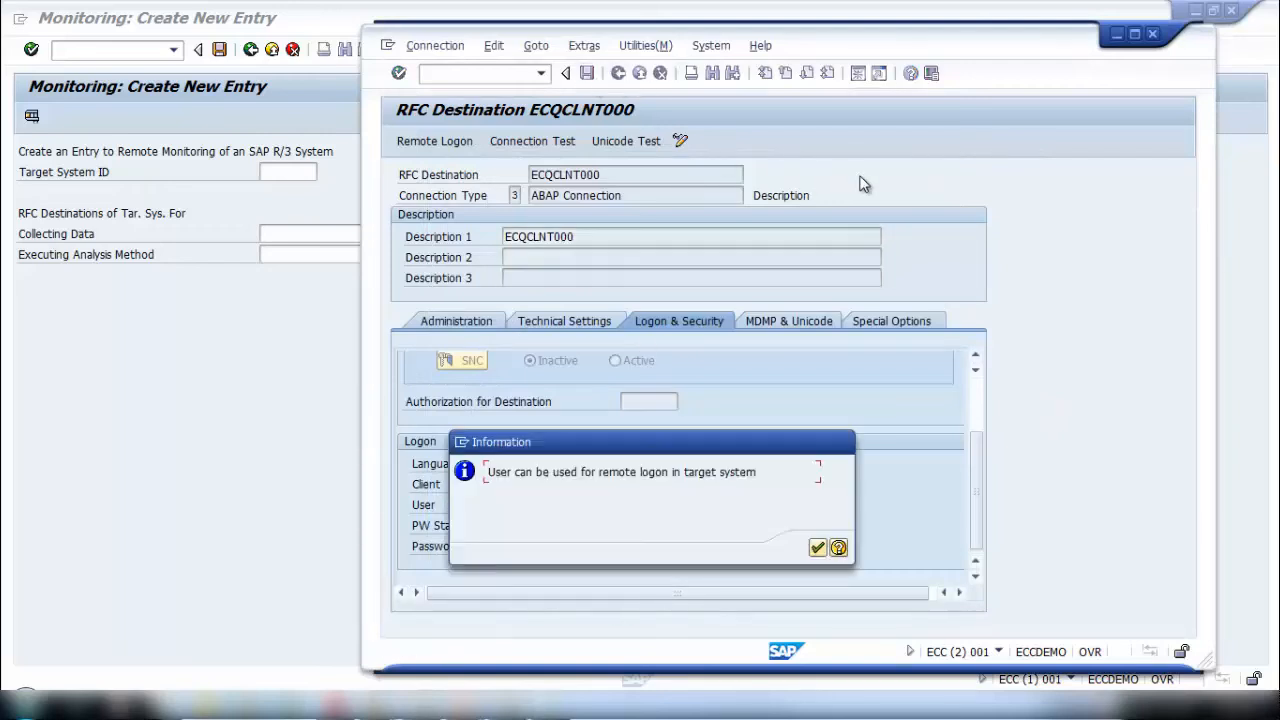
{"action": "left_click", "coordinate": [817, 547]}
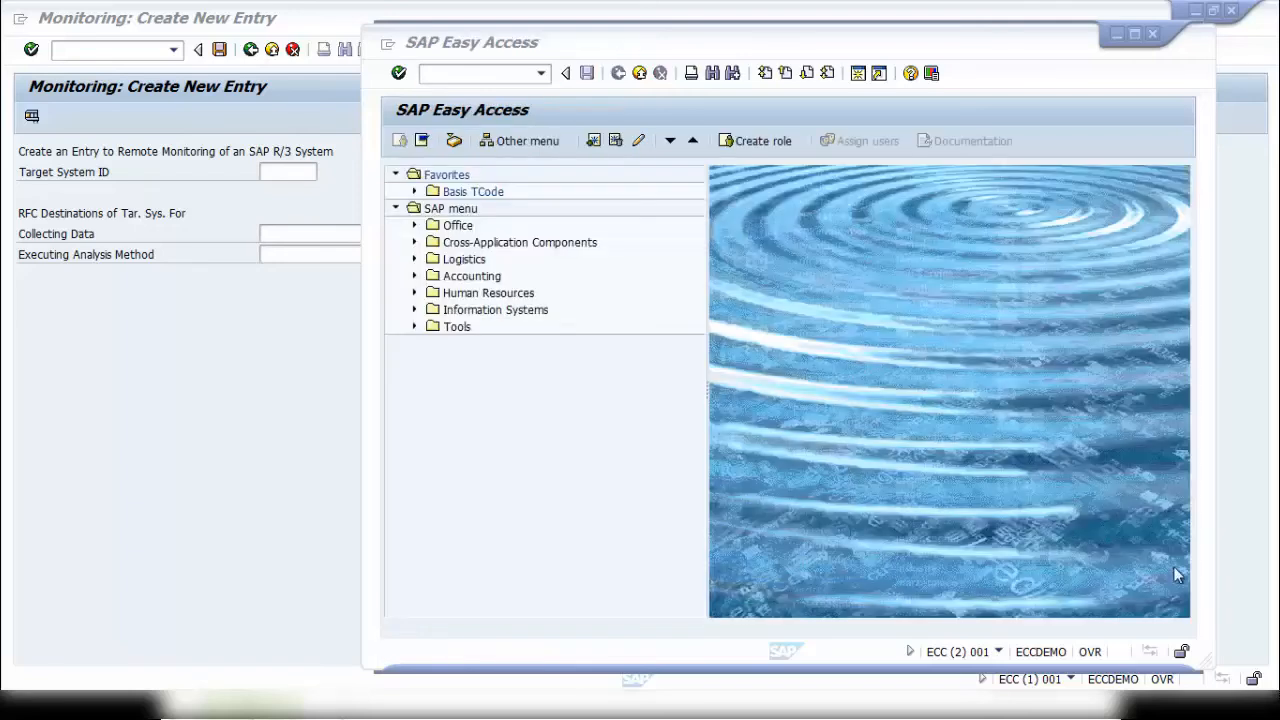
{"action": "left_click", "coordinate": [1152, 33]}
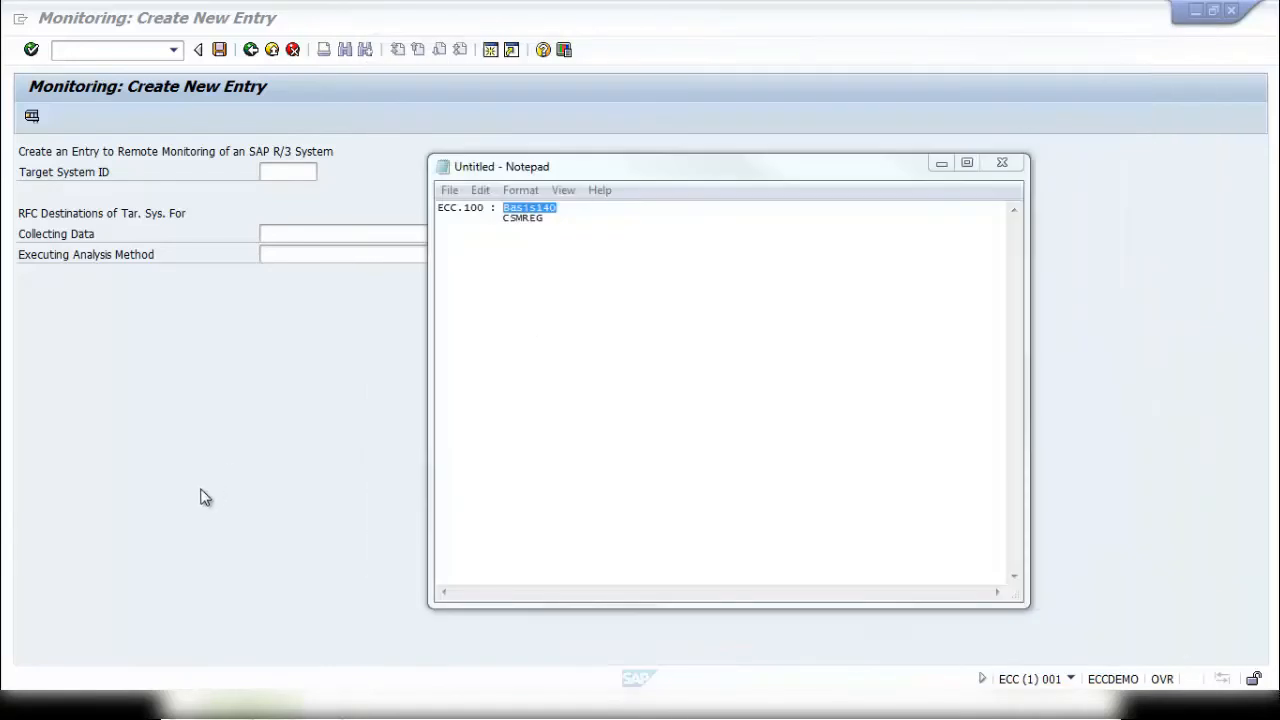
- In the new monitoring entry, set the target system ID to ECQ and the data collection destination to ECQCLNT000
{"action": "left_click", "coordinate": [349, 400]}
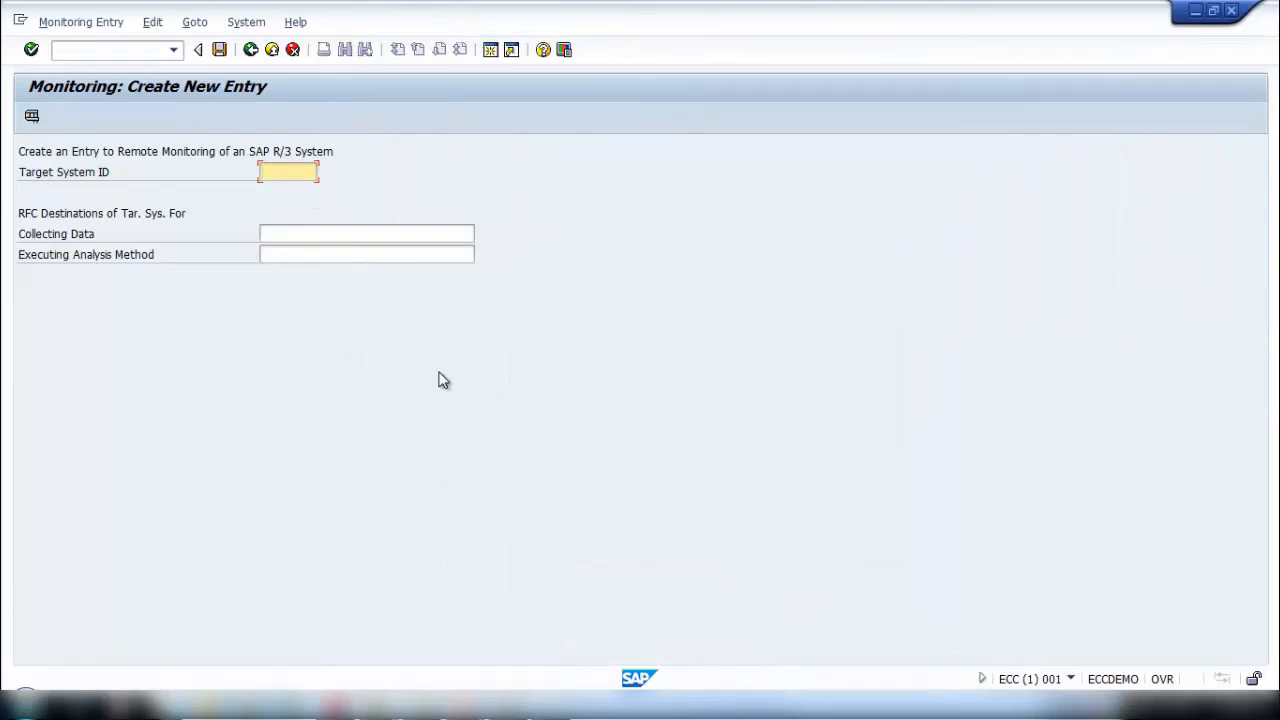
{"action": "type", "text": "ECQ"}
{"action": "left_click", "coordinate": [313, 235]}
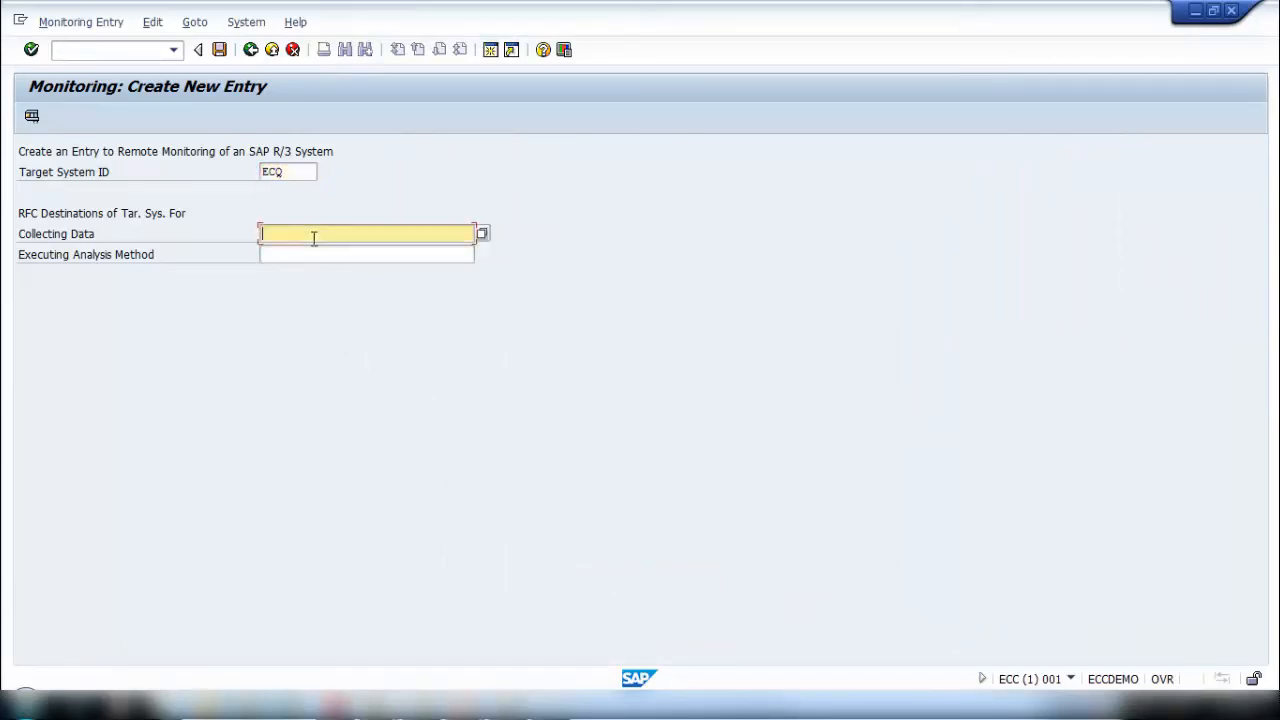
{"action": "left_click", "coordinate": [482, 233]}
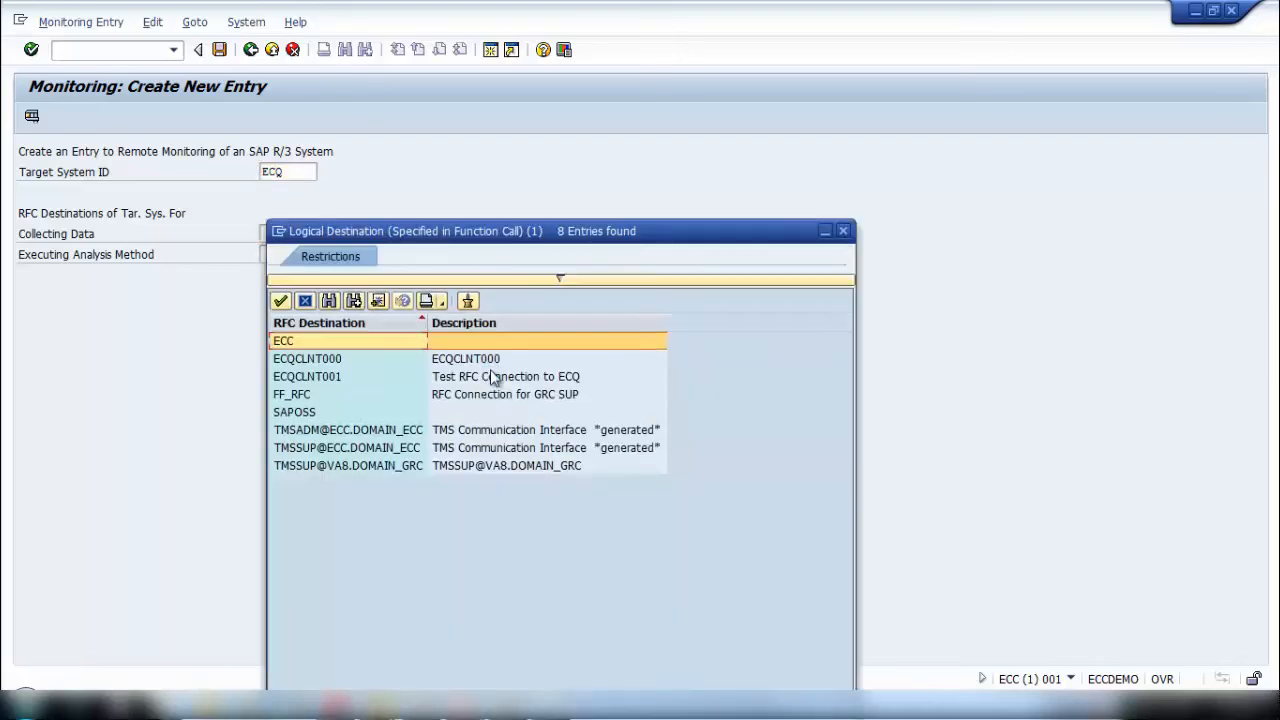
{"action": "double_click", "coordinate": [323, 359]}
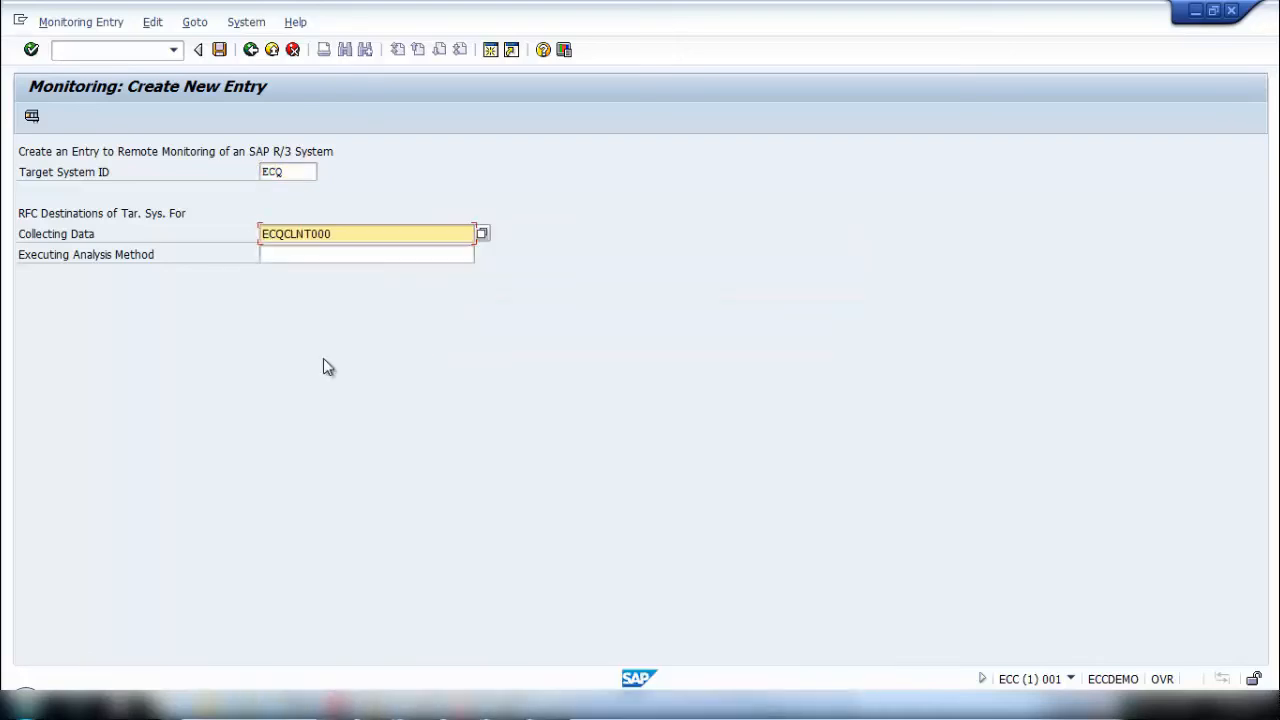
- Run the connection test for the monitoring entry's RFC destination ECQCLNT000
{"action": "left_click", "coordinate": [32, 119]}
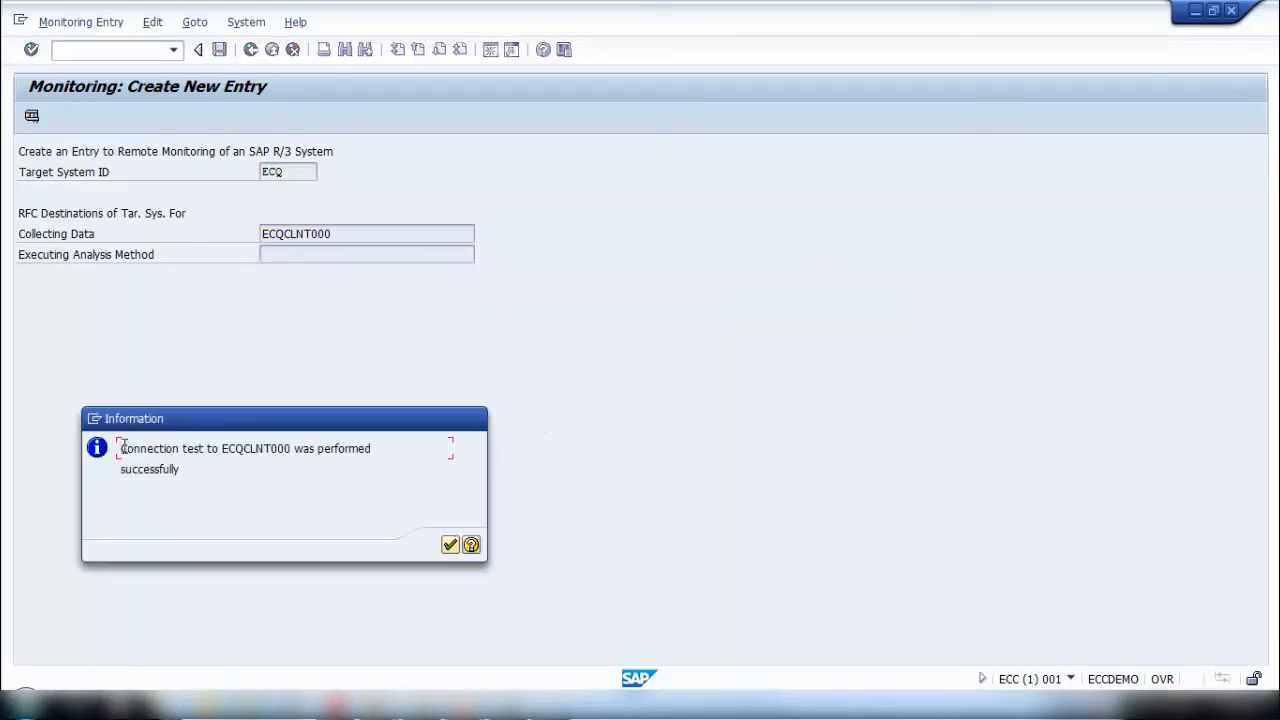
{"action": "left_click_drag", "start_coordinate": [121, 448], "coordinate": [437, 449]}
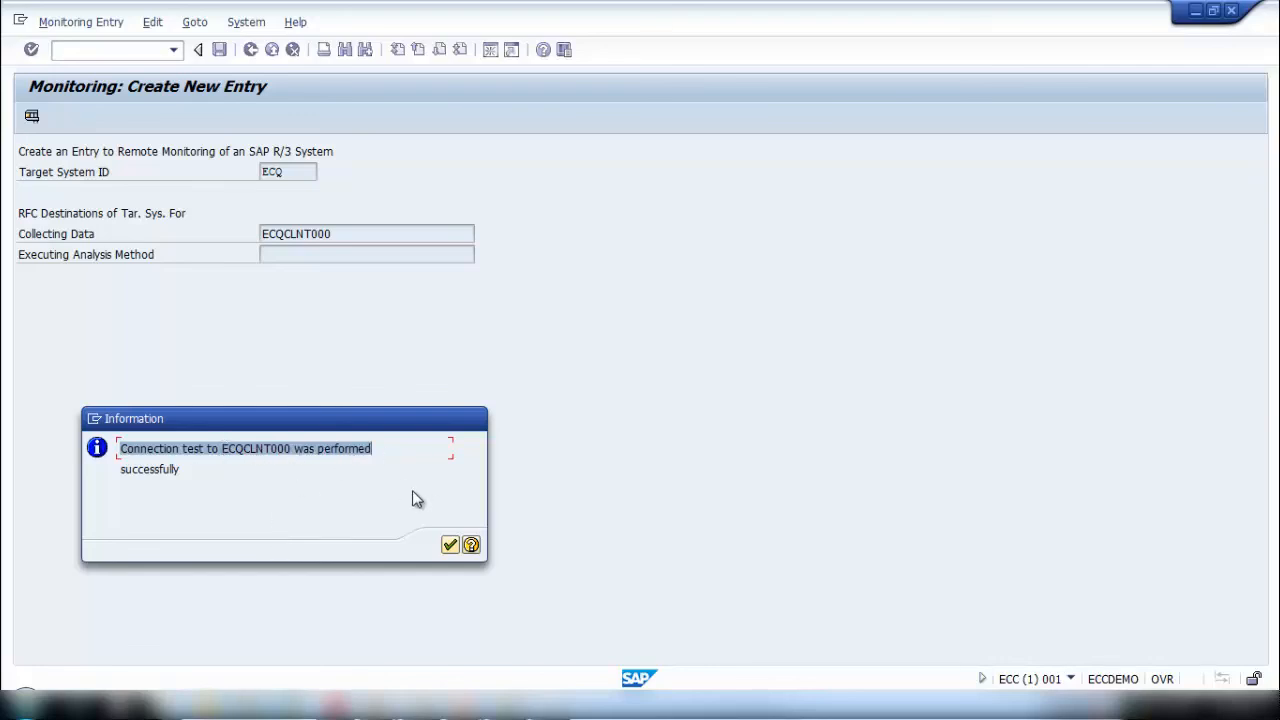
{"action": "left_click", "coordinate": [450, 546]}
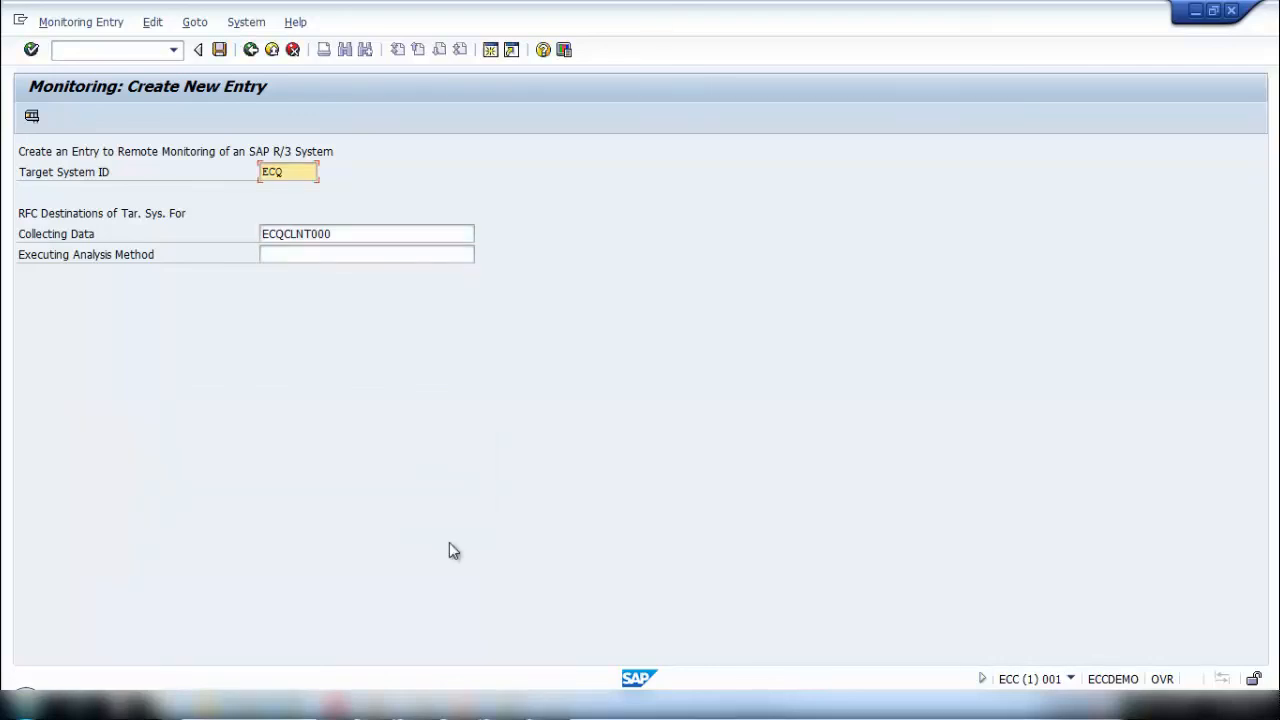
- Try to save the ECQ monitoring entry, then discard the form's data and return to SAP Easy Access
{"action": "left_click", "coordinate": [219, 50]}
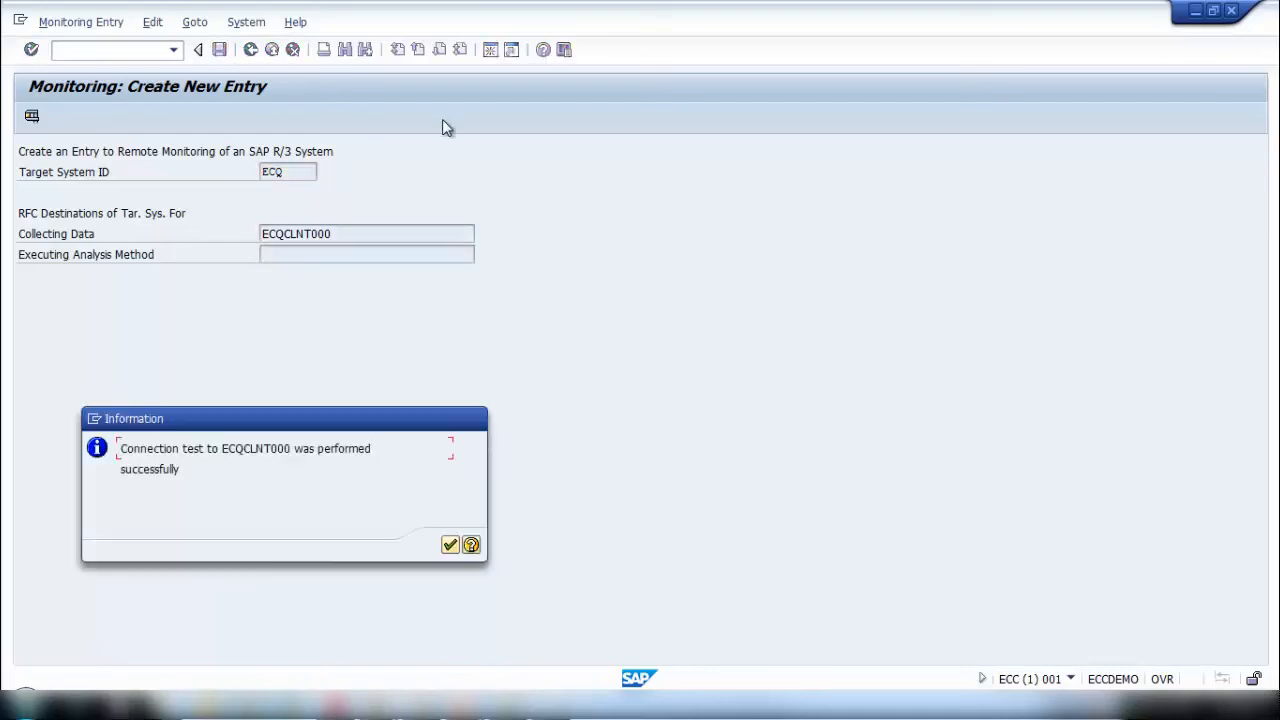
{"action": "left_click", "coordinate": [450, 544]}
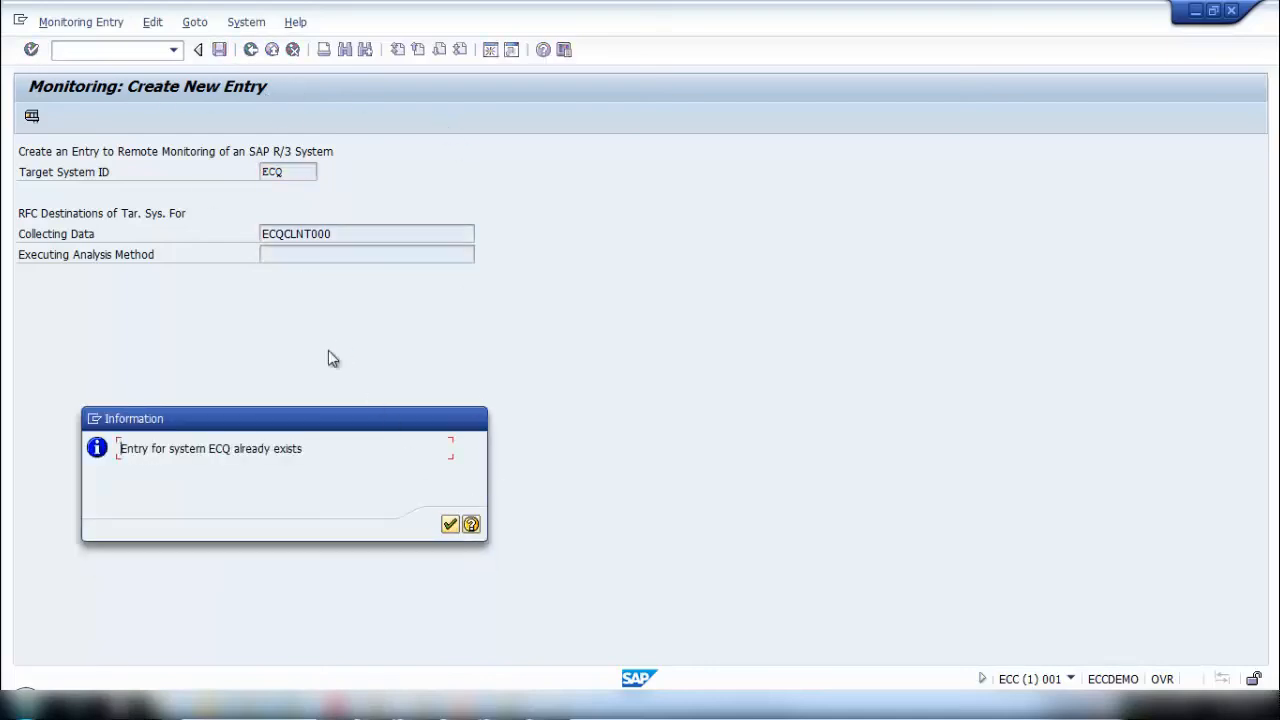
{"action": "left_click", "coordinate": [450, 524]}
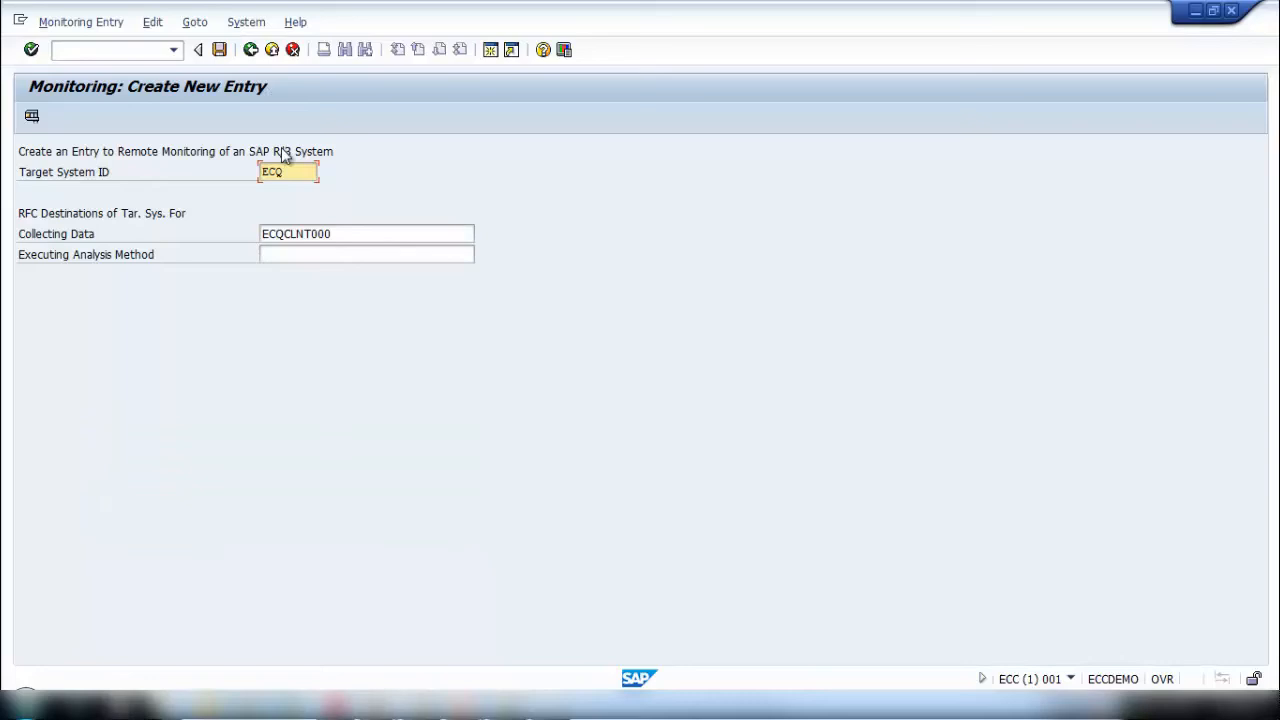
{"action": "left_click", "coordinate": [250, 50]}
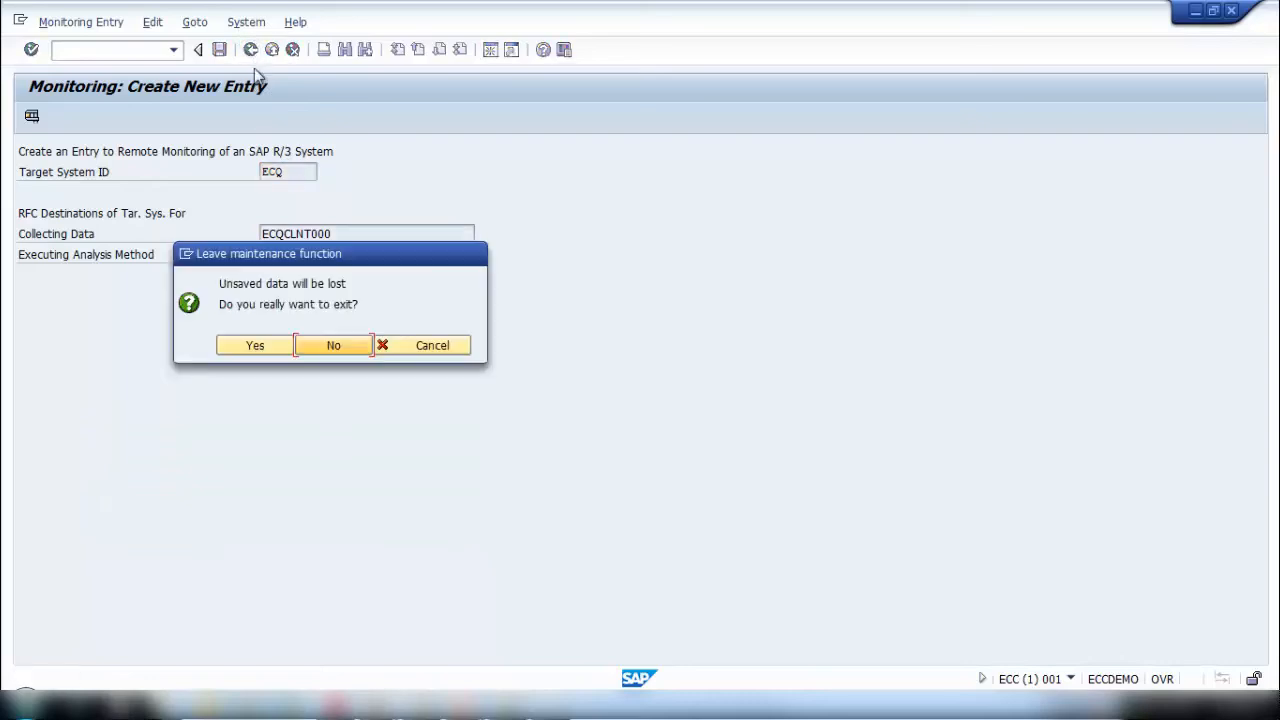
{"action": "left_click", "coordinate": [268, 342]}
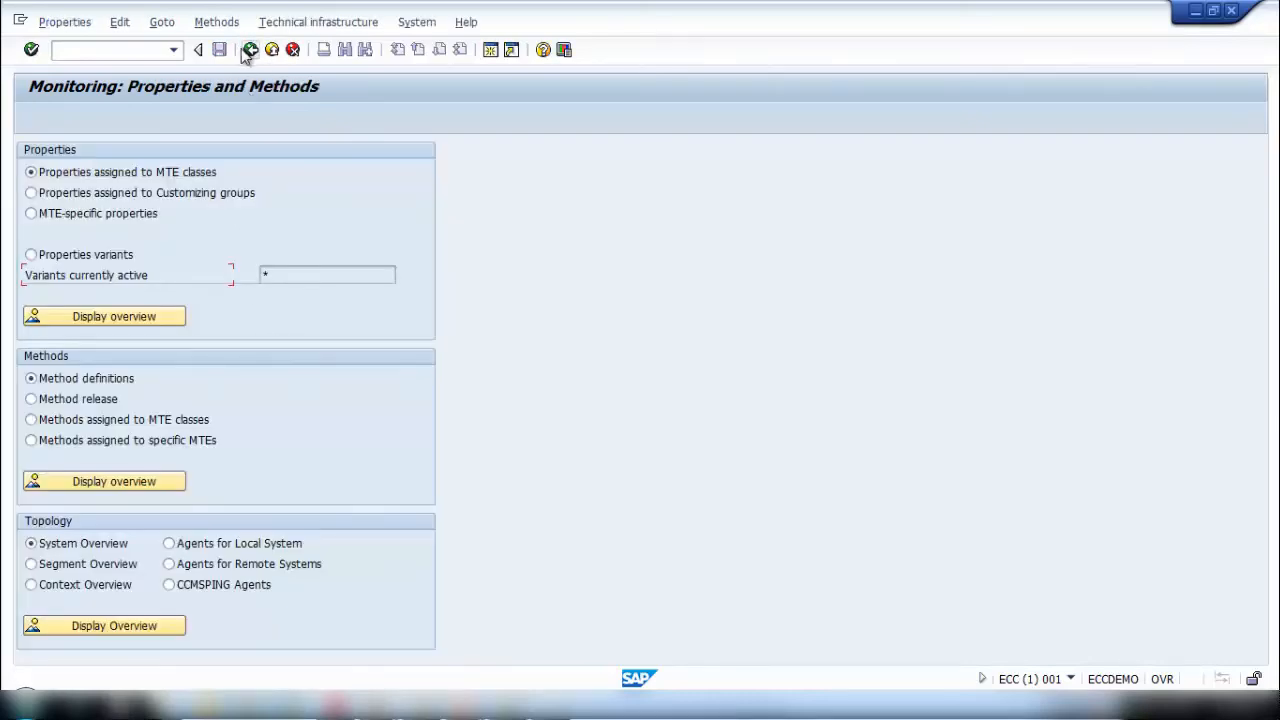
{"action": "left_click", "coordinate": [250, 50]}
{"action": "left_click", "coordinate": [126, 47]}
{"action": "type", "text": "r"}
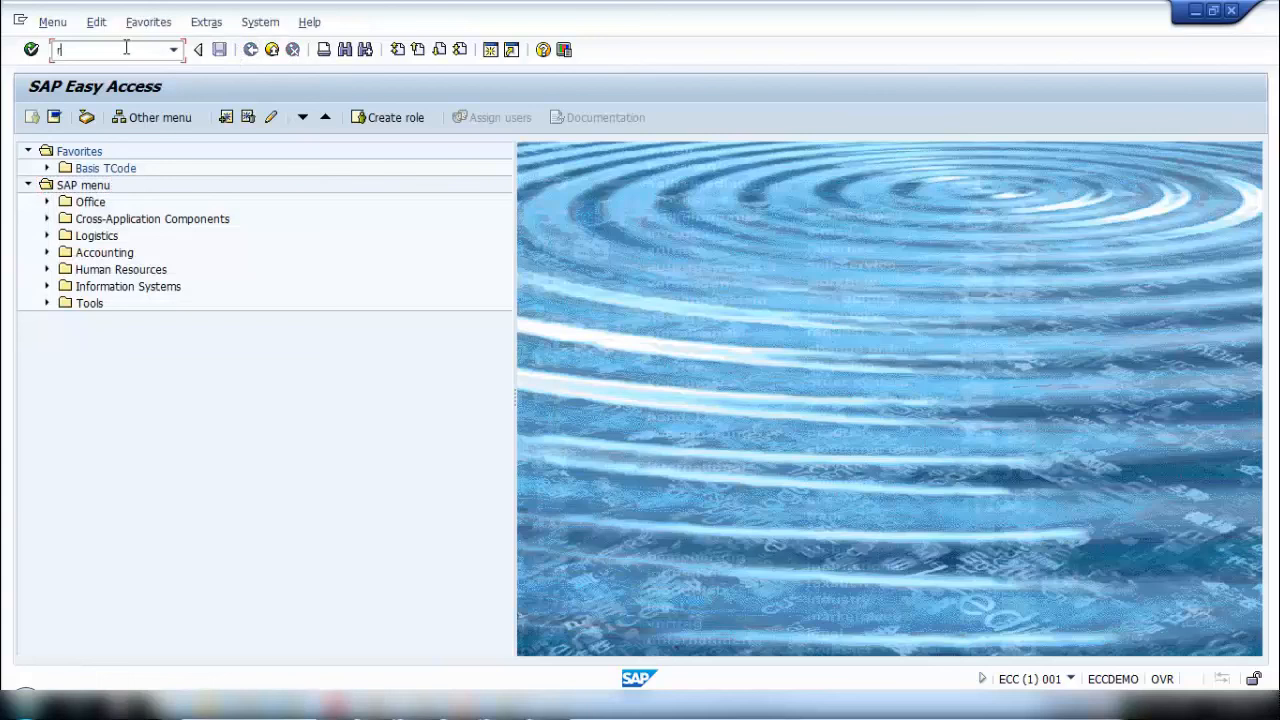
{"action": "type", "text": "z10"}
{"action": "key", "text": "Return"}
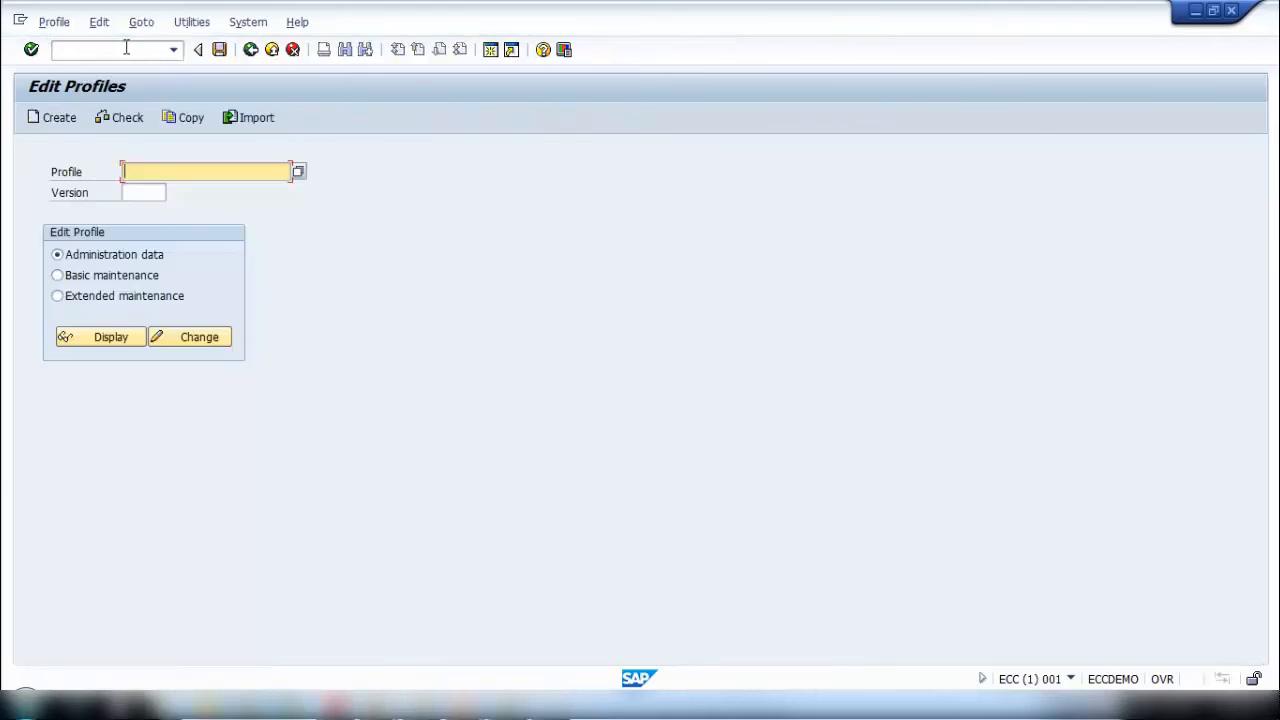
{"action": "left_click", "coordinate": [250, 49]}
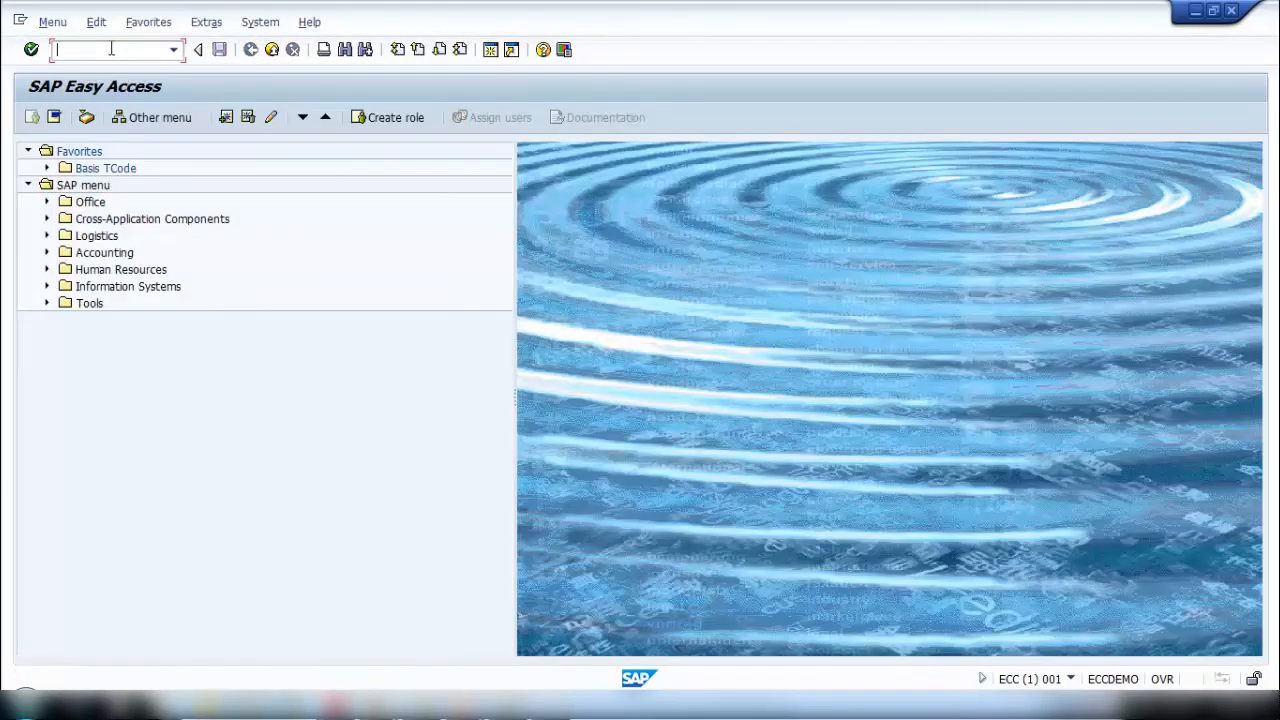
- Run transaction RZ20, expand the My SAP Checklist monitor set and activate the maintenance function
{"action": "type", "text": "rz20"}
{"action": "key", "text": "Return"}
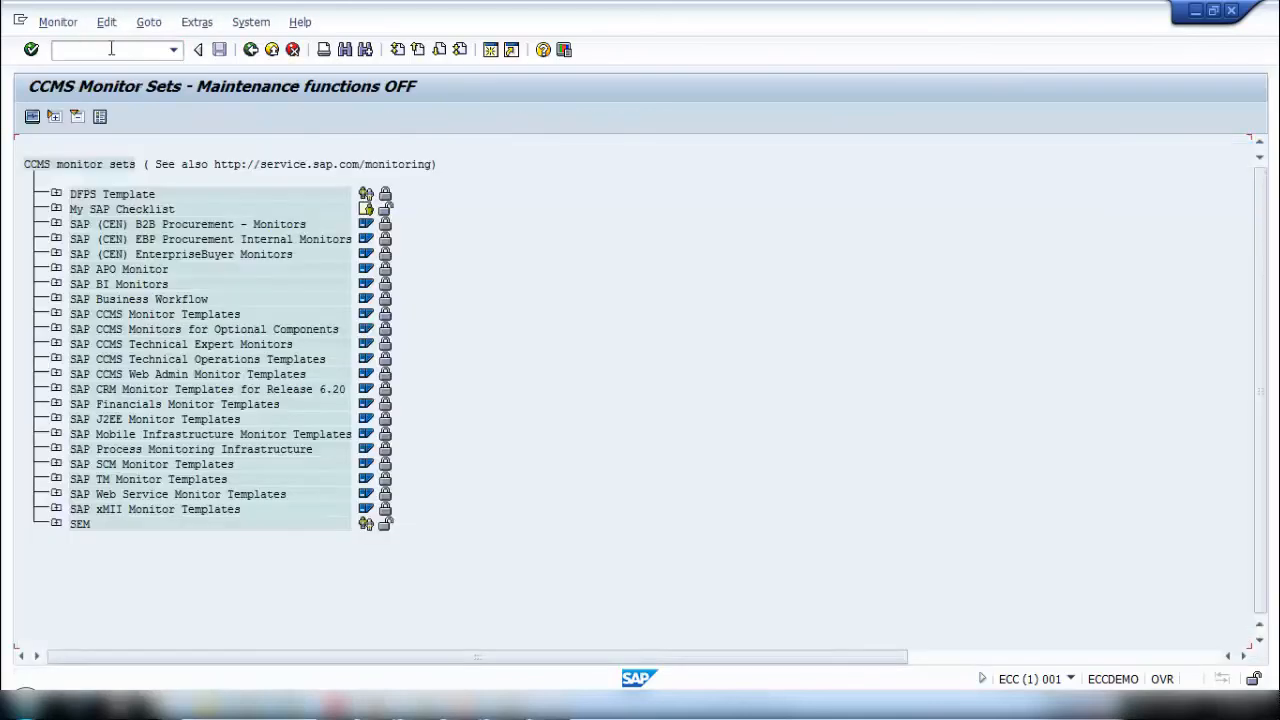
{"action": "left_click", "coordinate": [56, 209]}
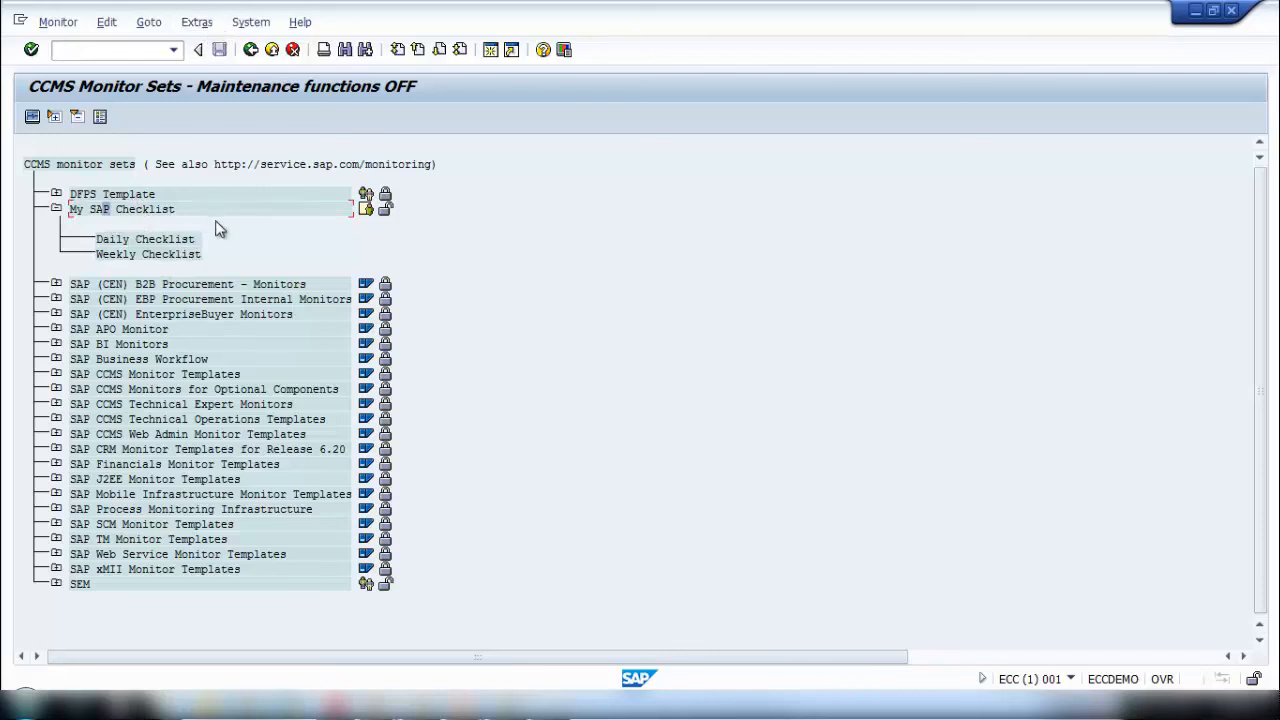
{"action": "left_click", "coordinate": [211, 24]}
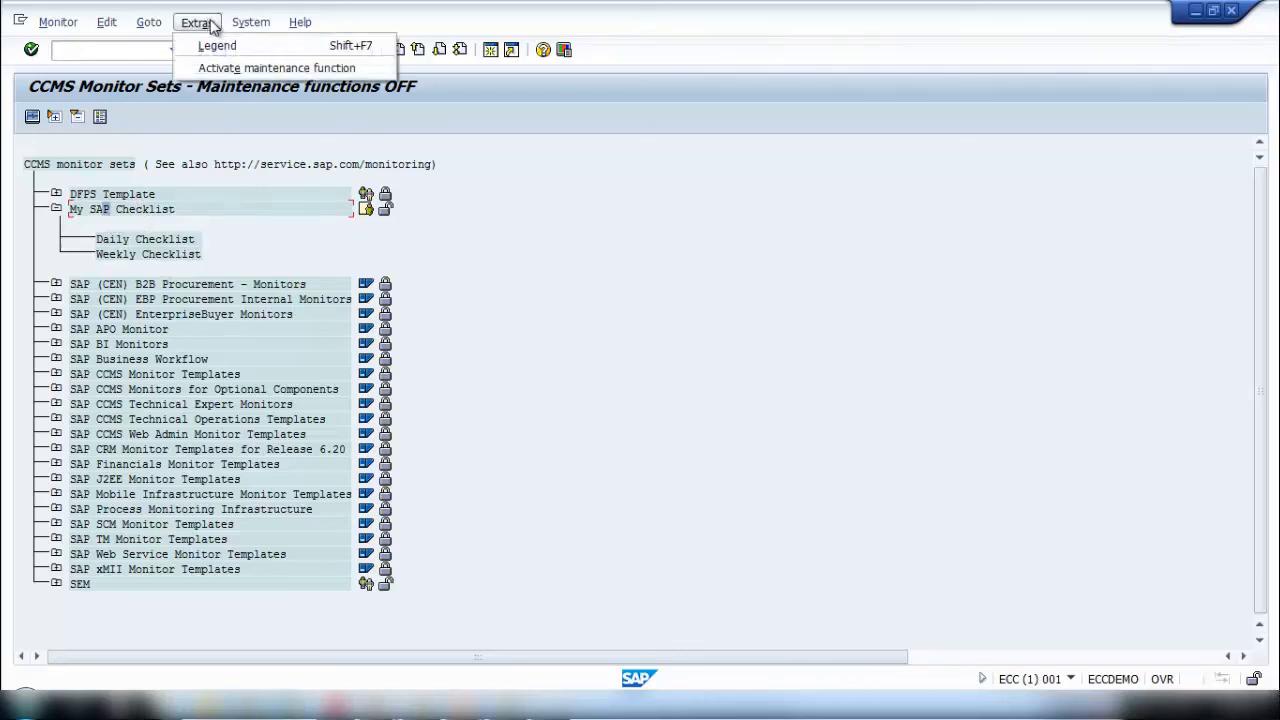
{"action": "left_click", "coordinate": [224, 68]}
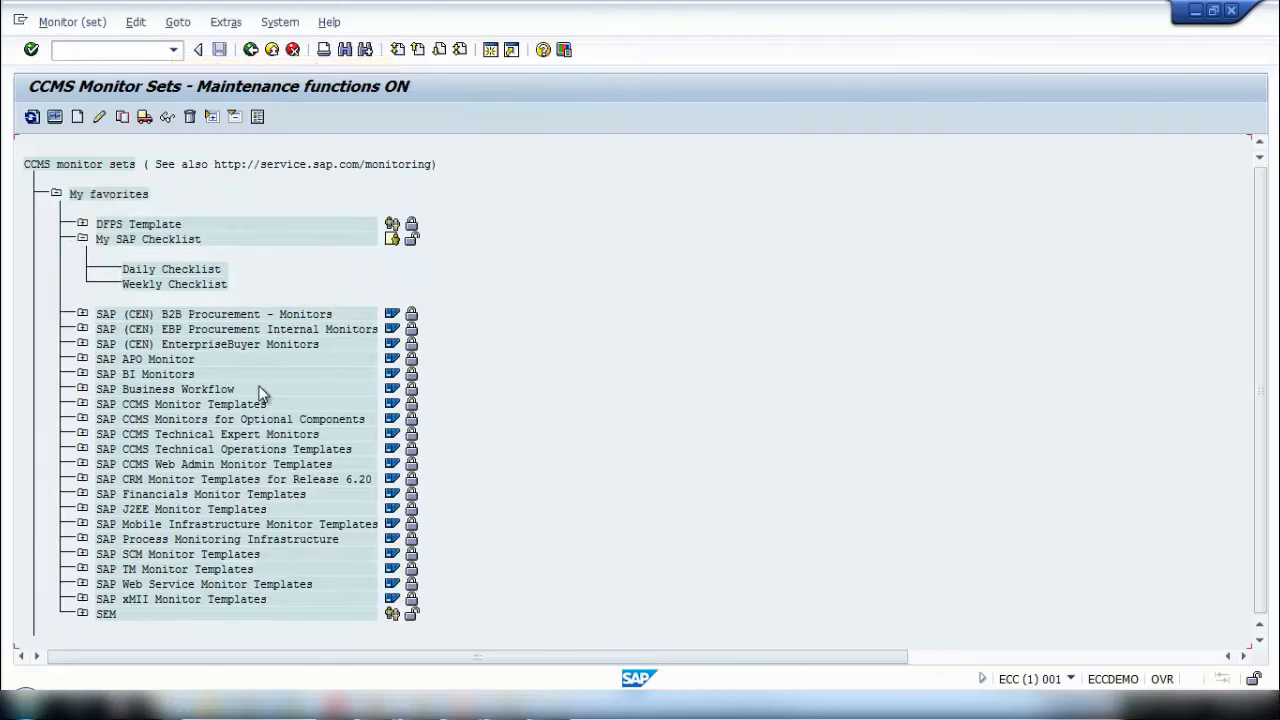
- Create a new monitor in the My SAP Checklist set and expand the ECQ system among its selectable nodes
{"action": "left_click", "coordinate": [150, 270]}
{"action": "left_click", "coordinate": [77, 117]}
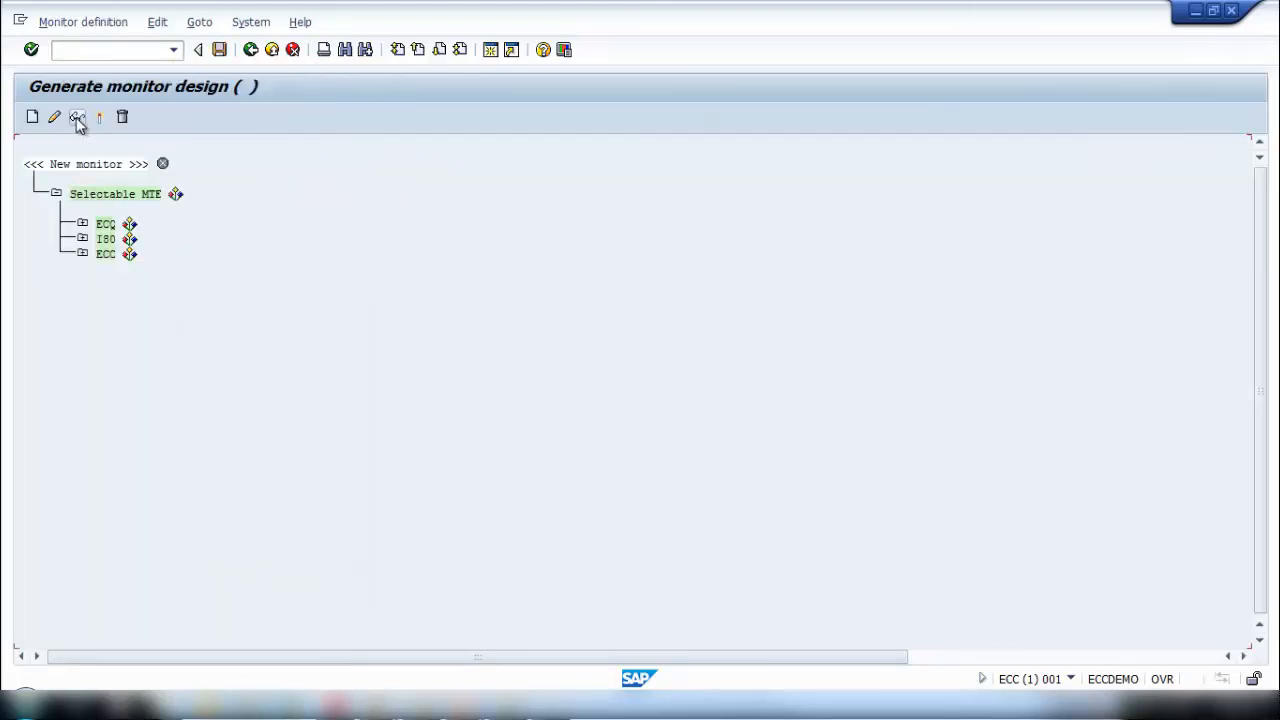
{"action": "left_click", "coordinate": [83, 228]}
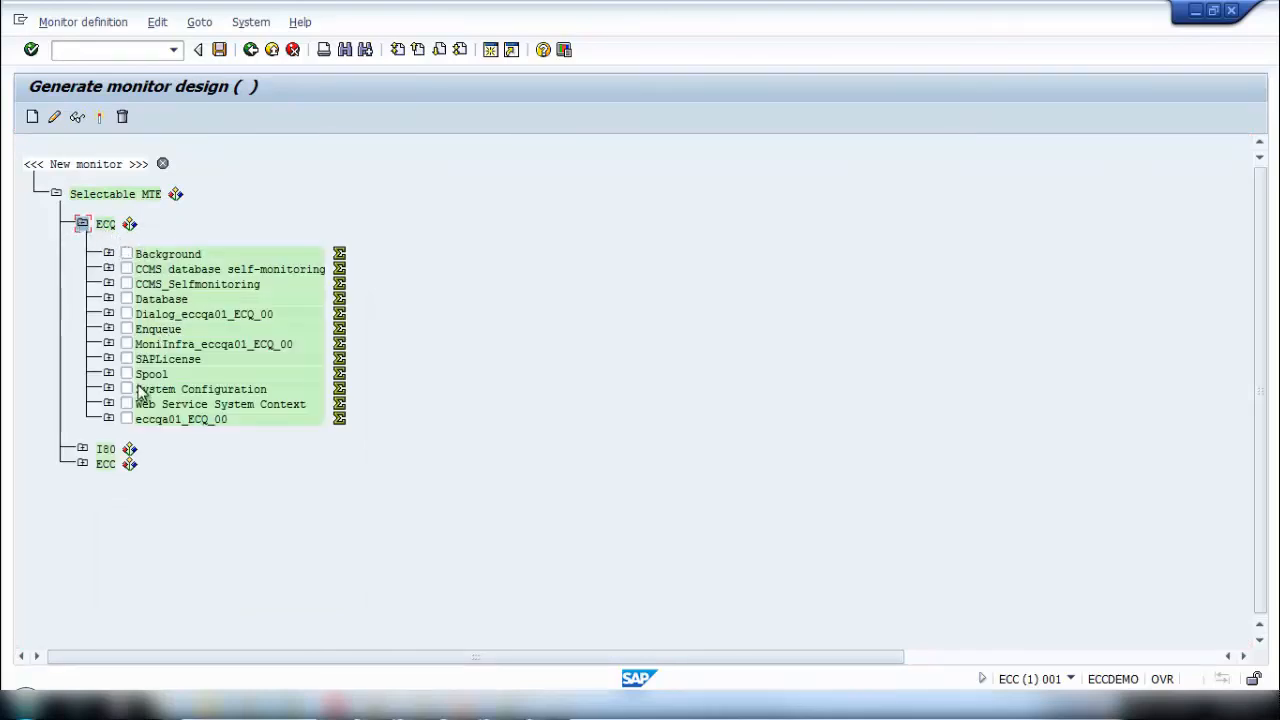
- Look through ECQ's monitoring nodes and select Database, Spool and eccqa01_ECQ_00 for the new monitor
{"action": "left_click", "coordinate": [108, 299]}
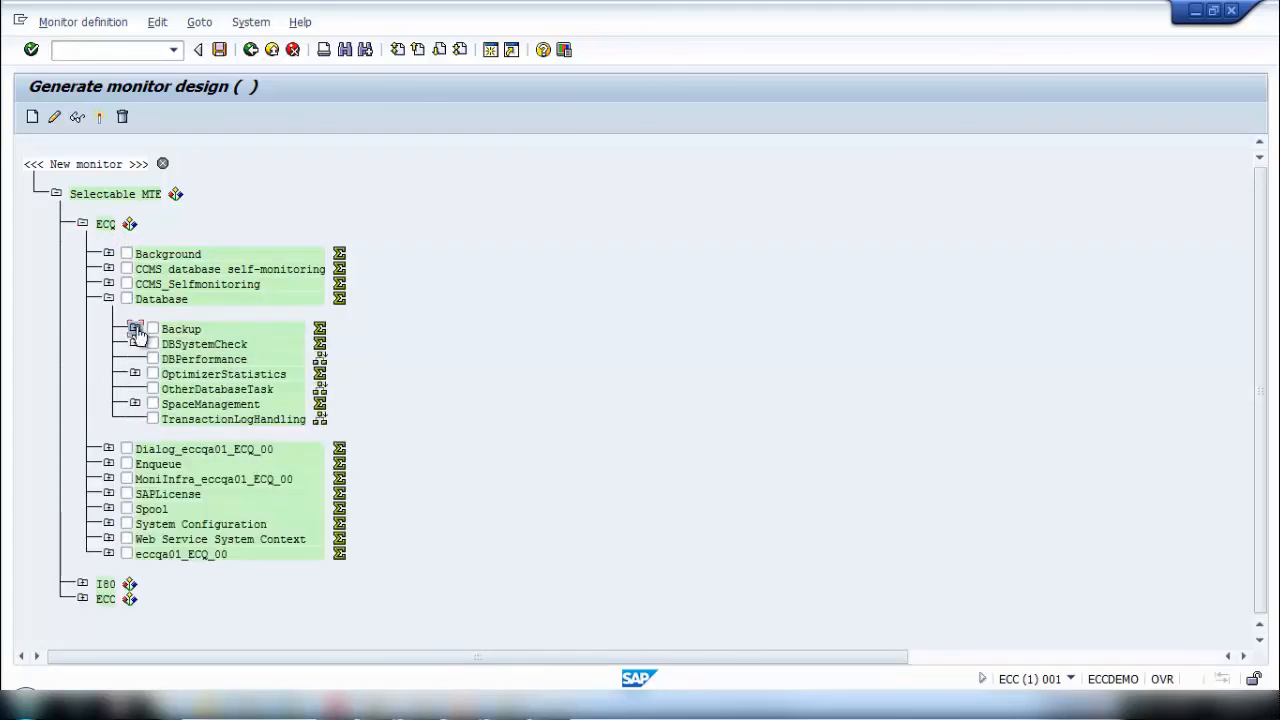
{"action": "left_click", "coordinate": [134, 328]}
{"action": "left_click", "coordinate": [107, 299]}
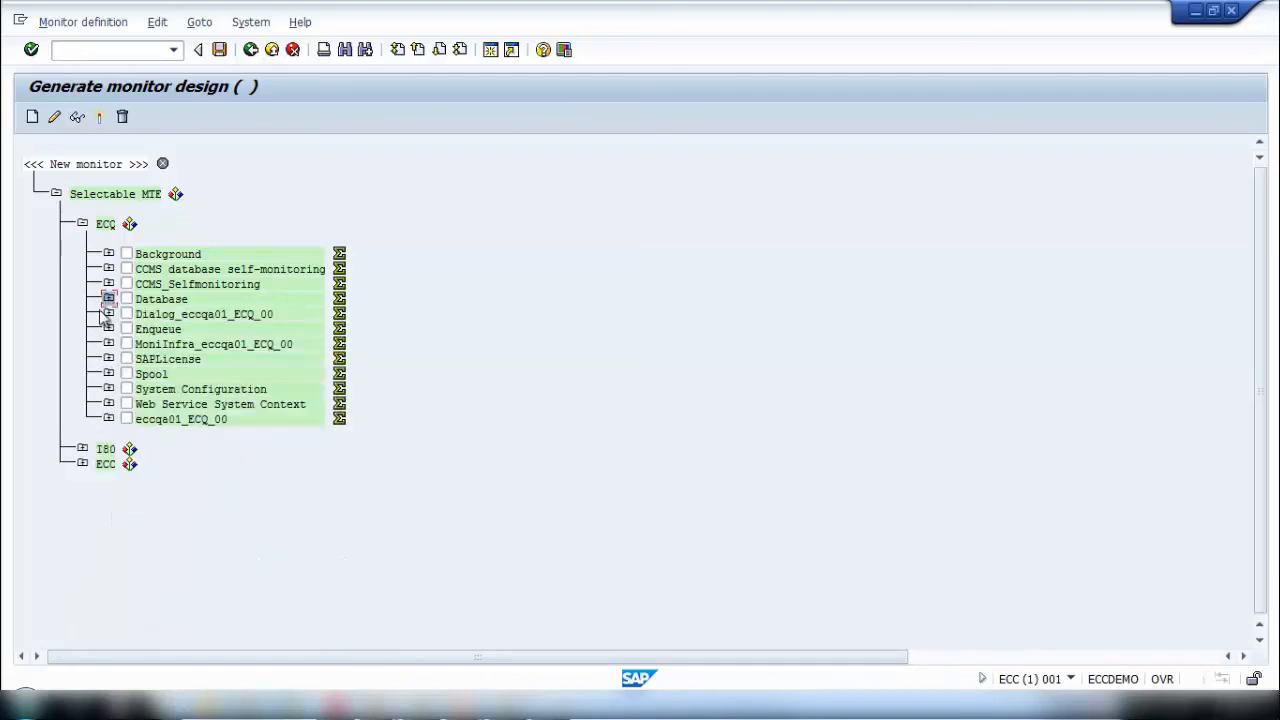
{"action": "left_click", "coordinate": [108, 359]}
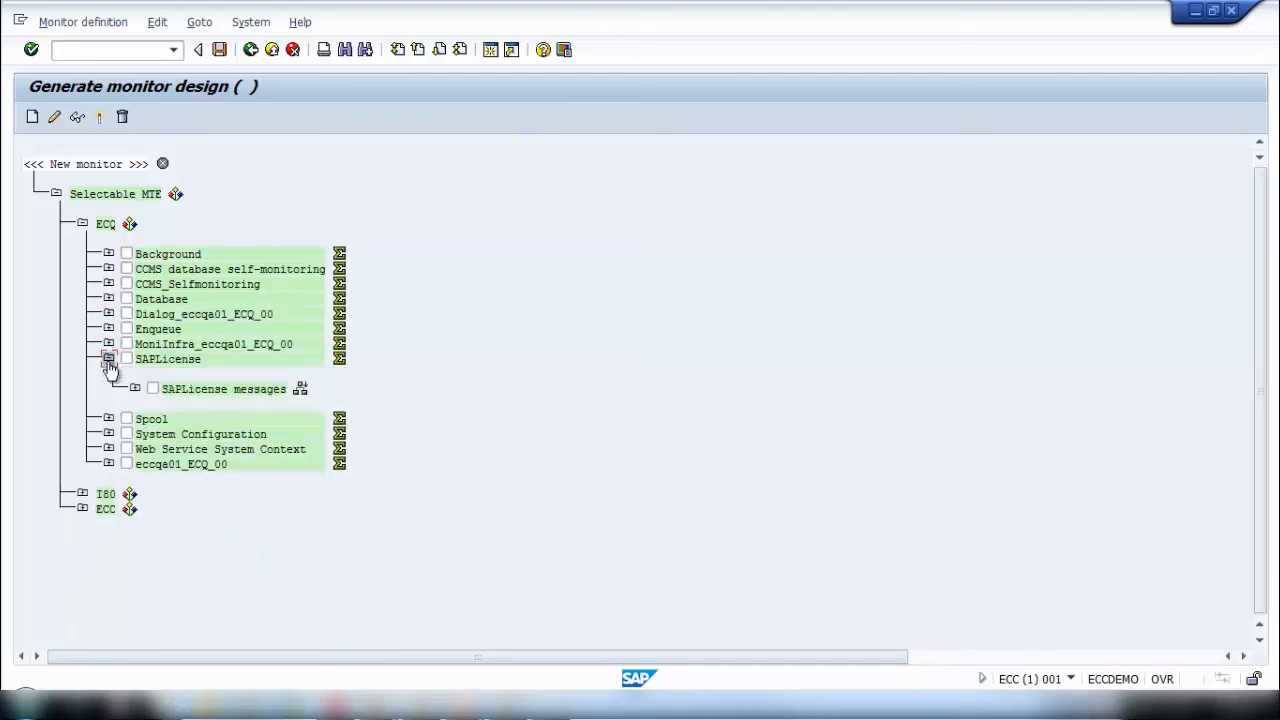
{"action": "left_click", "coordinate": [108, 359]}
{"action": "left_click", "coordinate": [108, 374]}
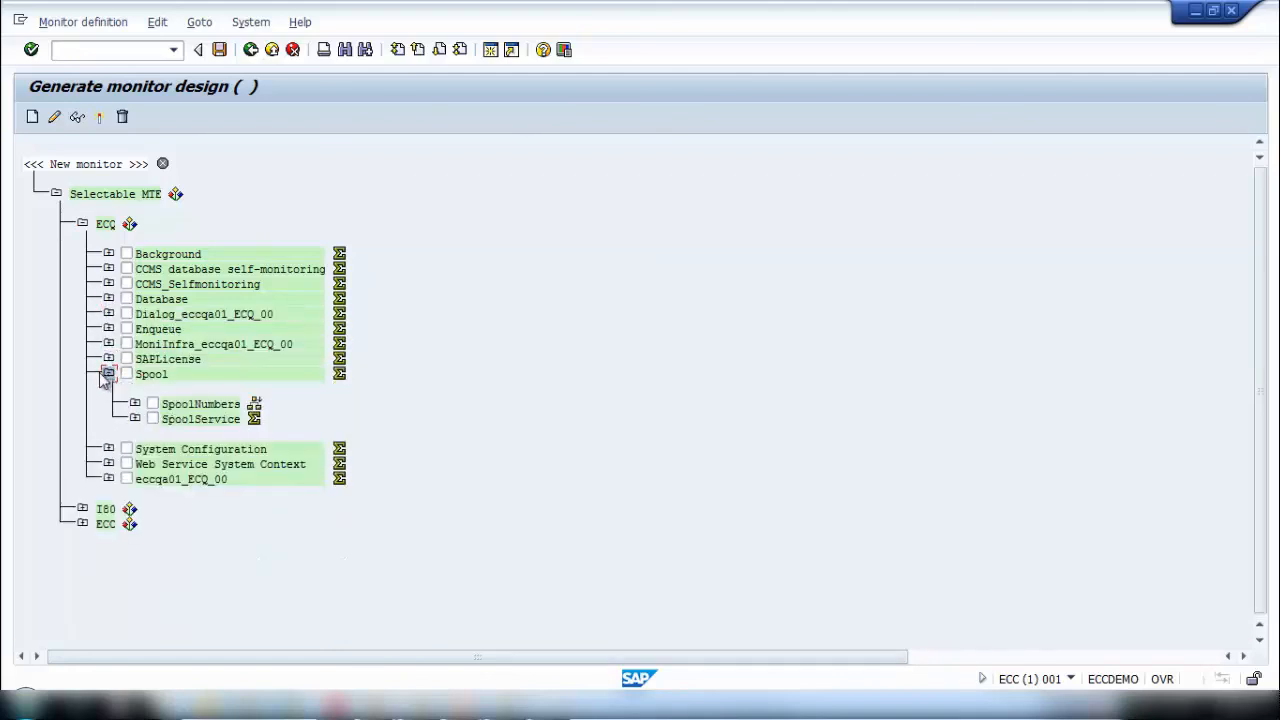
{"action": "left_click", "coordinate": [126, 375]}
{"action": "left_click", "coordinate": [127, 480]}
{"action": "left_click", "coordinate": [126, 299]}
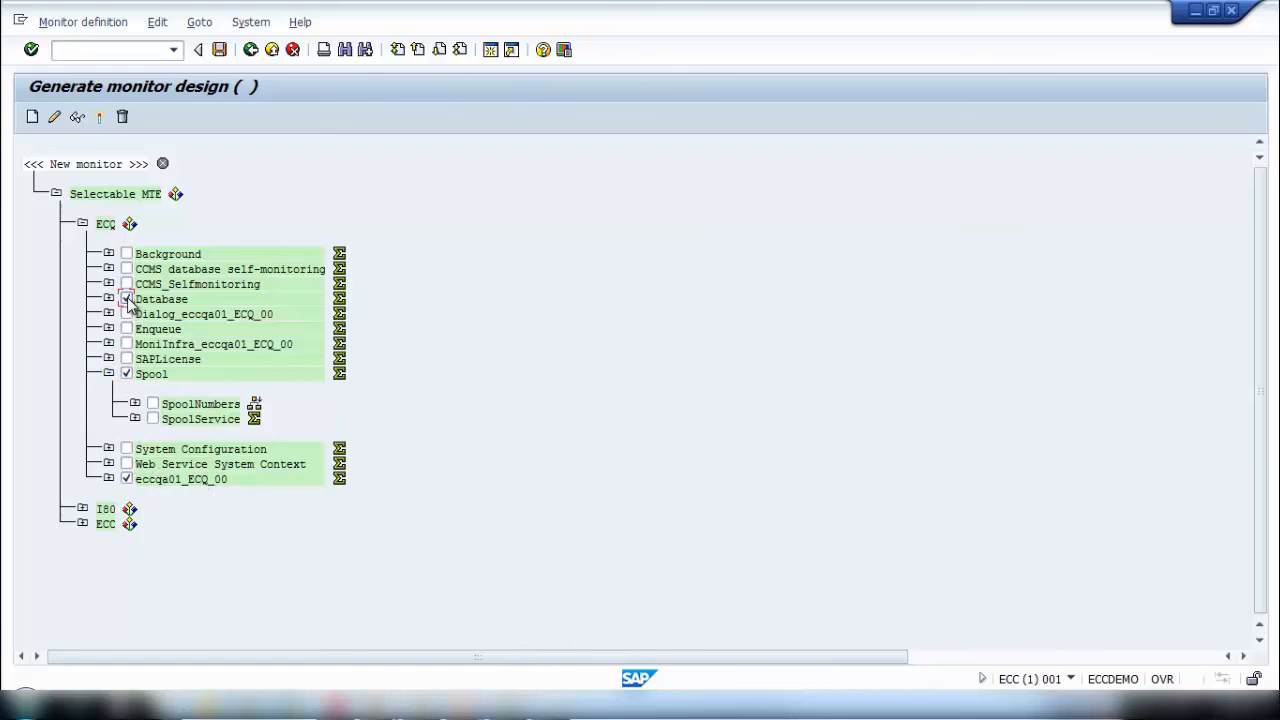
- Generate the monitor from the selected ECQ nodes and name it ECQ Monitor in the My SAP Checklist set
{"action": "left_click", "coordinate": [100, 118]}
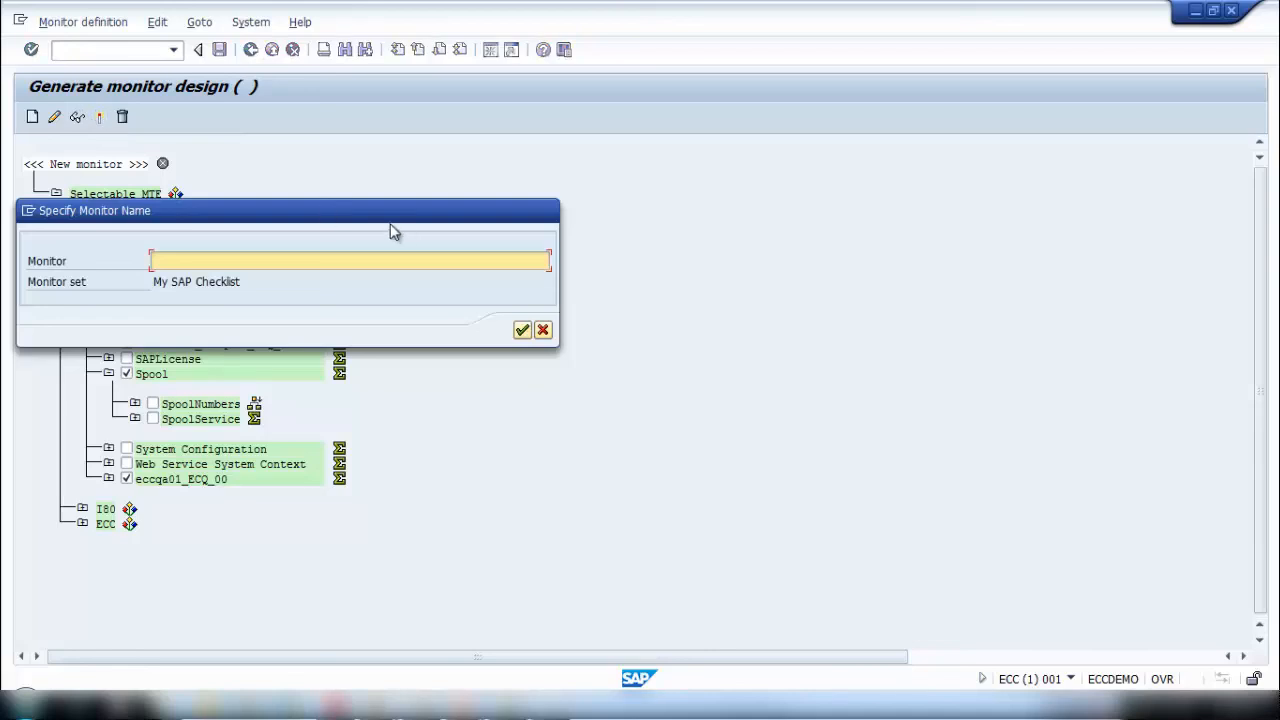
{"action": "left_click", "coordinate": [307, 264]}
{"action": "type", "text": "ECQ Monitor"}
{"action": "left_click", "coordinate": [521, 329]}
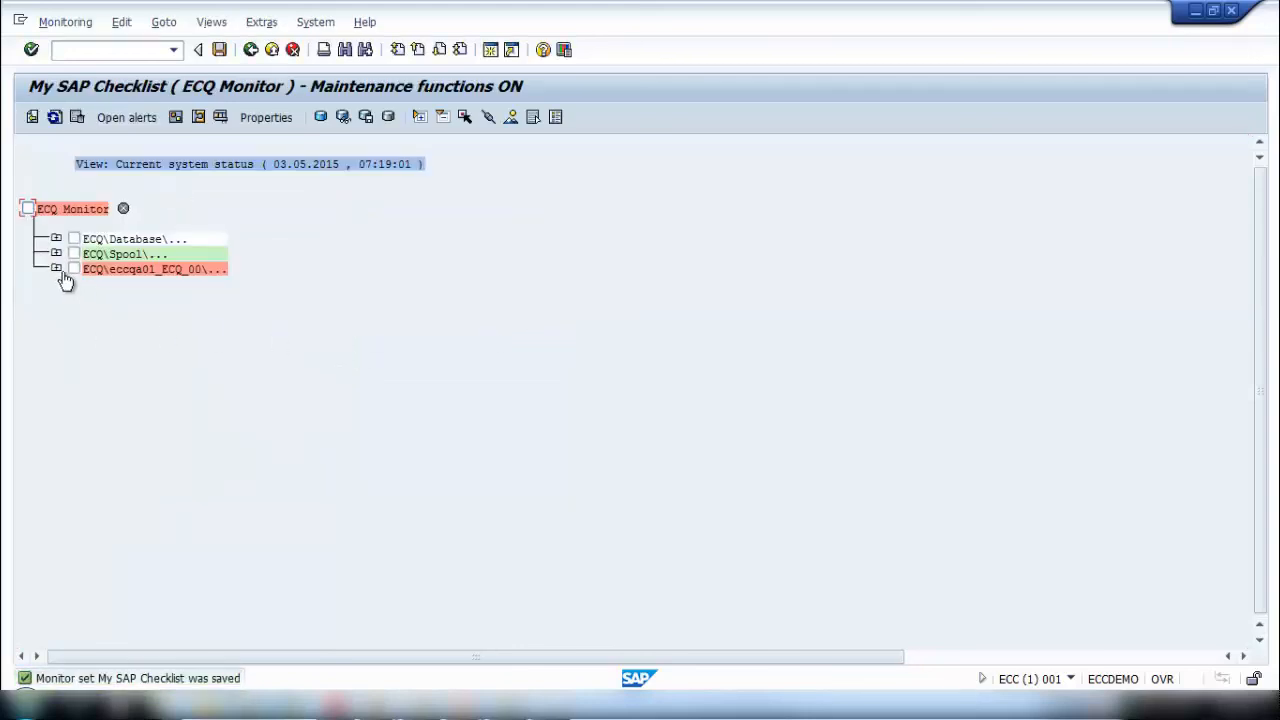
- Examine the subnodes of ECQ's Database, Spool and eccqa01_ECQ_00 branches, and return to the monitor sets overview
{"action": "left_click", "coordinate": [56, 269]}
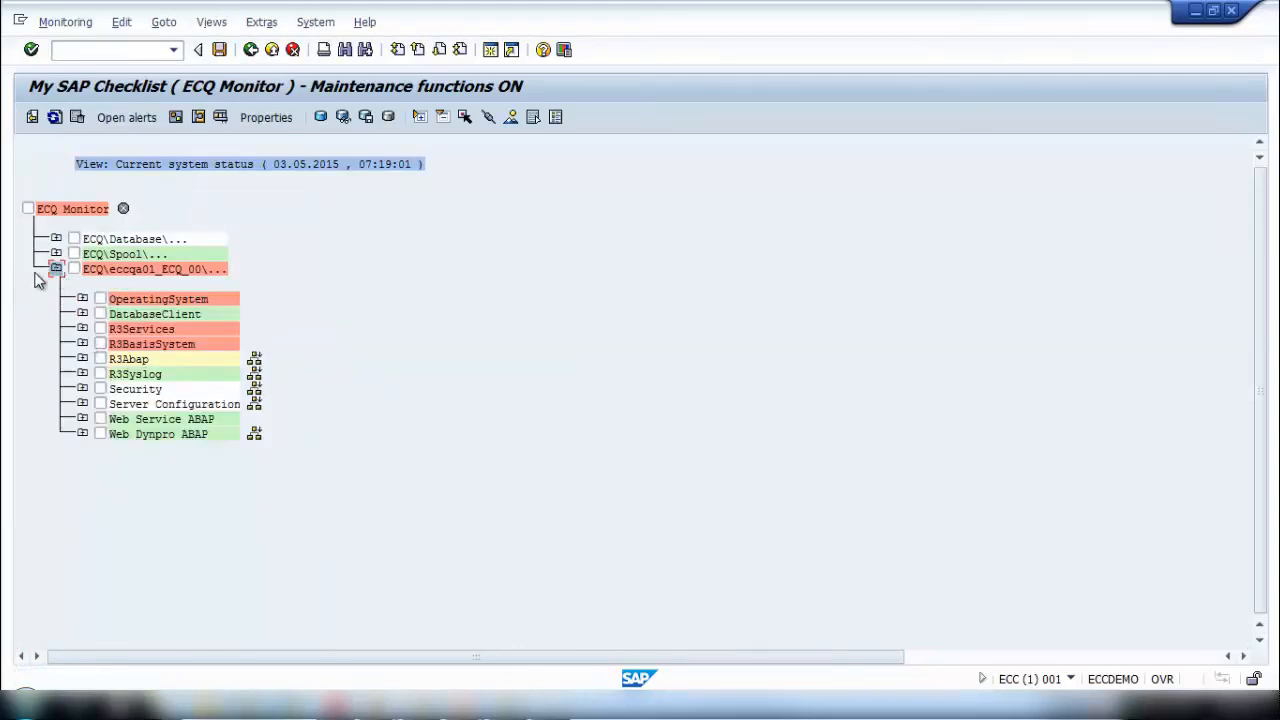
{"action": "left_click", "coordinate": [56, 254]}
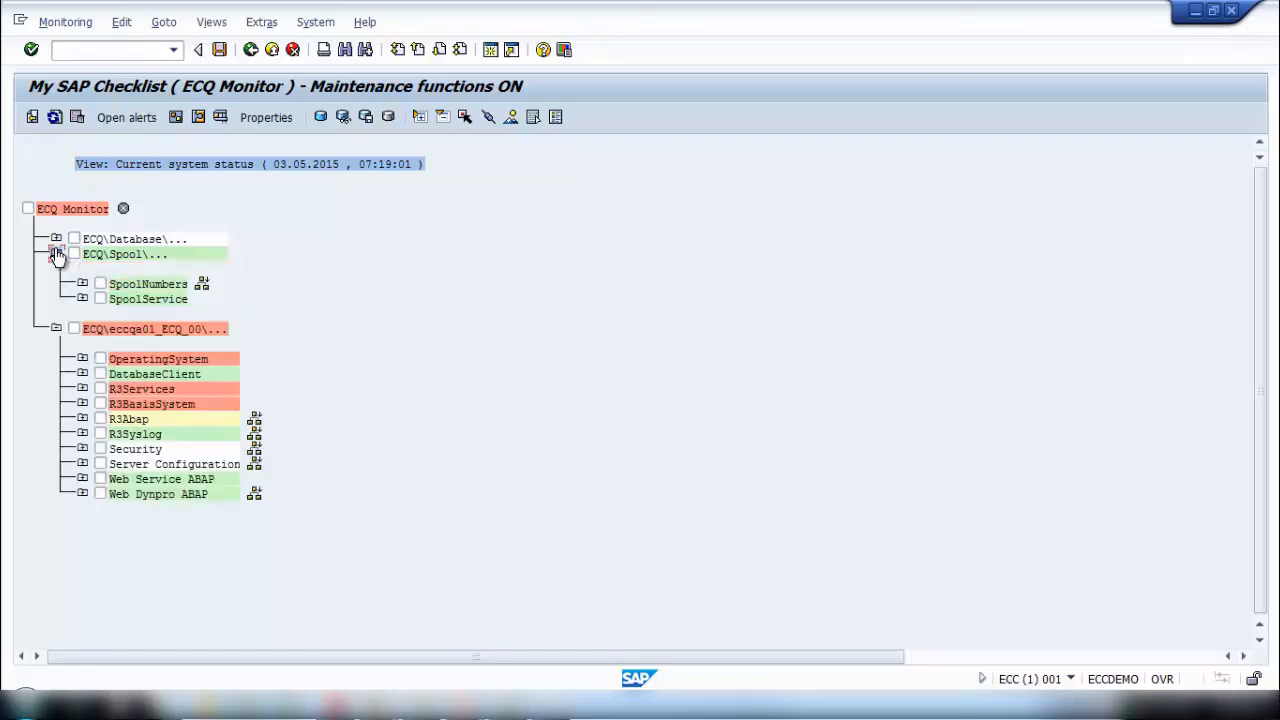
{"action": "left_click", "coordinate": [56, 239]}
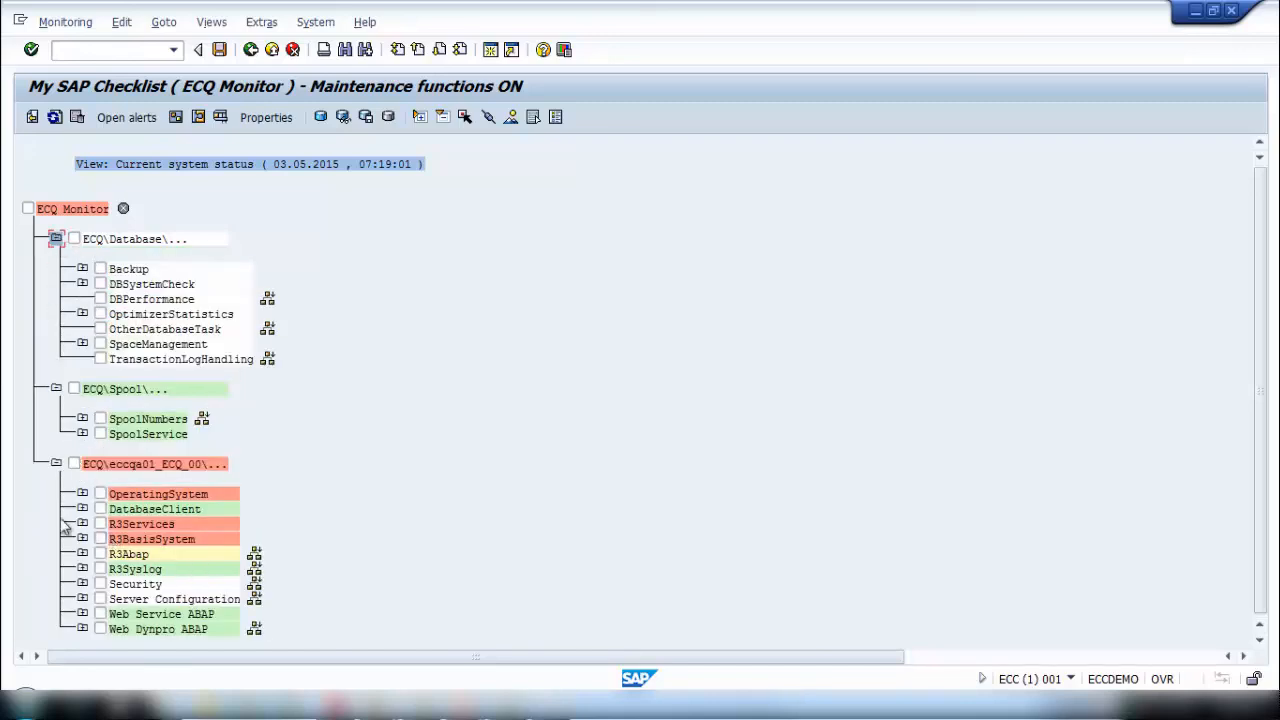
{"action": "left_click", "coordinate": [56, 464]}
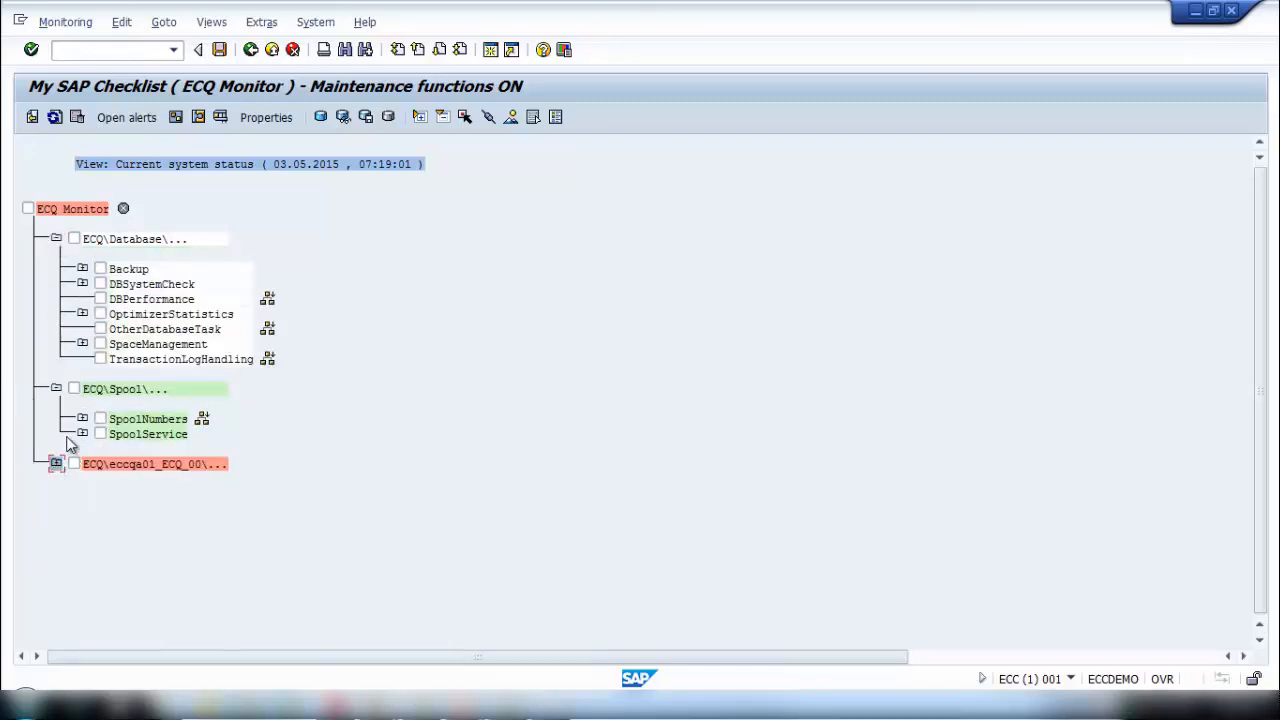
{"action": "left_click", "coordinate": [56, 464]}
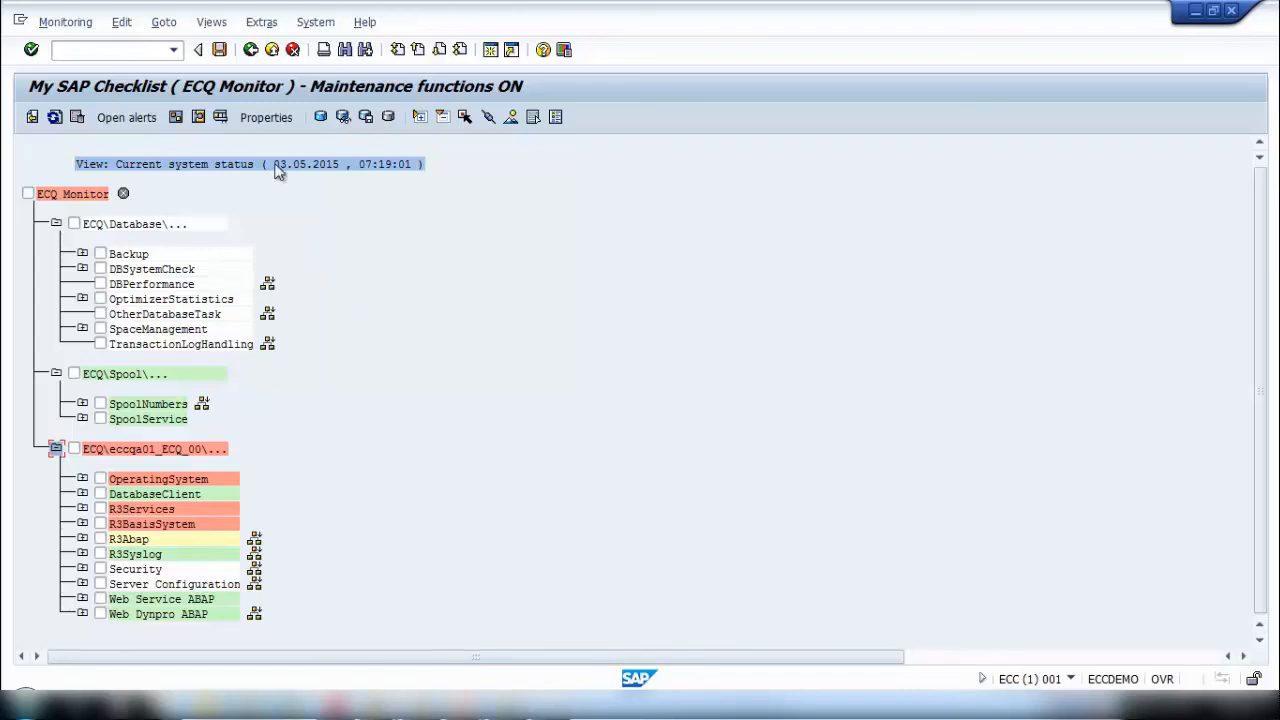
{"action": "left_click", "coordinate": [251, 50]}
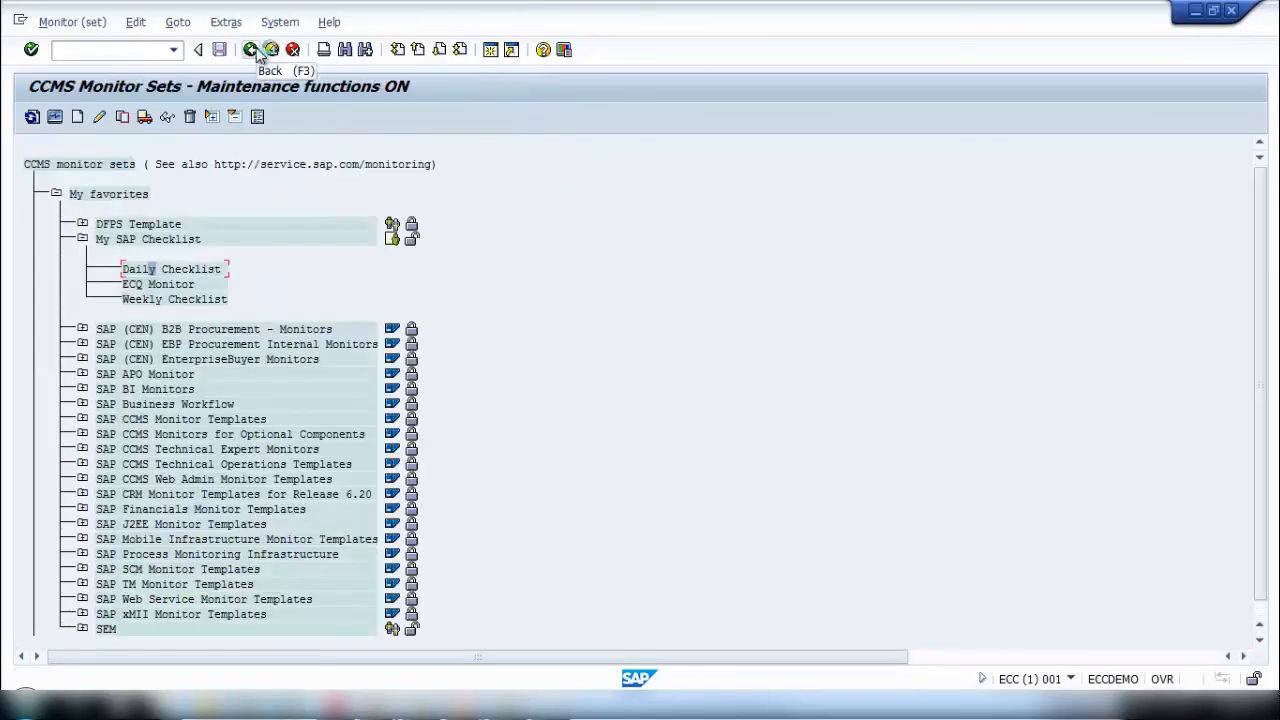
- Compare the ECQ Monitor with the Daily Checklist monitor by viewing their node trees, and return to the monitor sets overview
{"action": "double_click", "coordinate": [178, 285]}
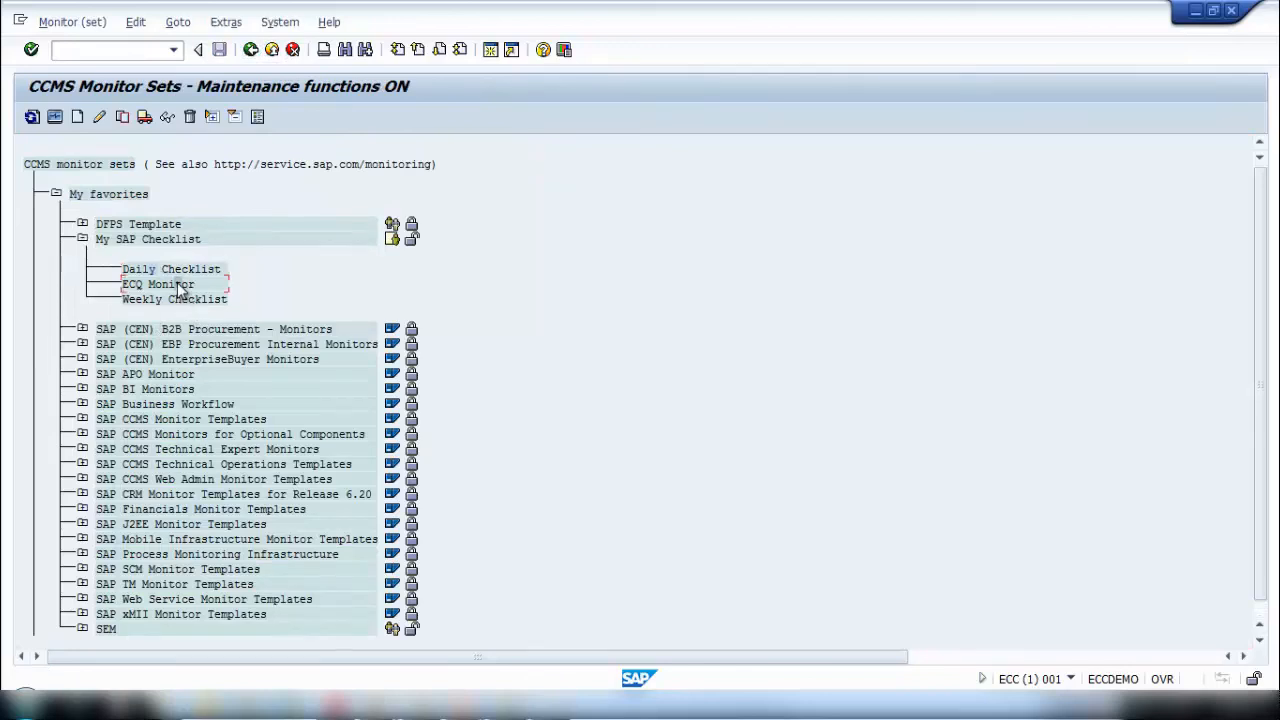
{"action": "left_click", "coordinate": [251, 50]}
{"action": "double_click", "coordinate": [171, 270]}
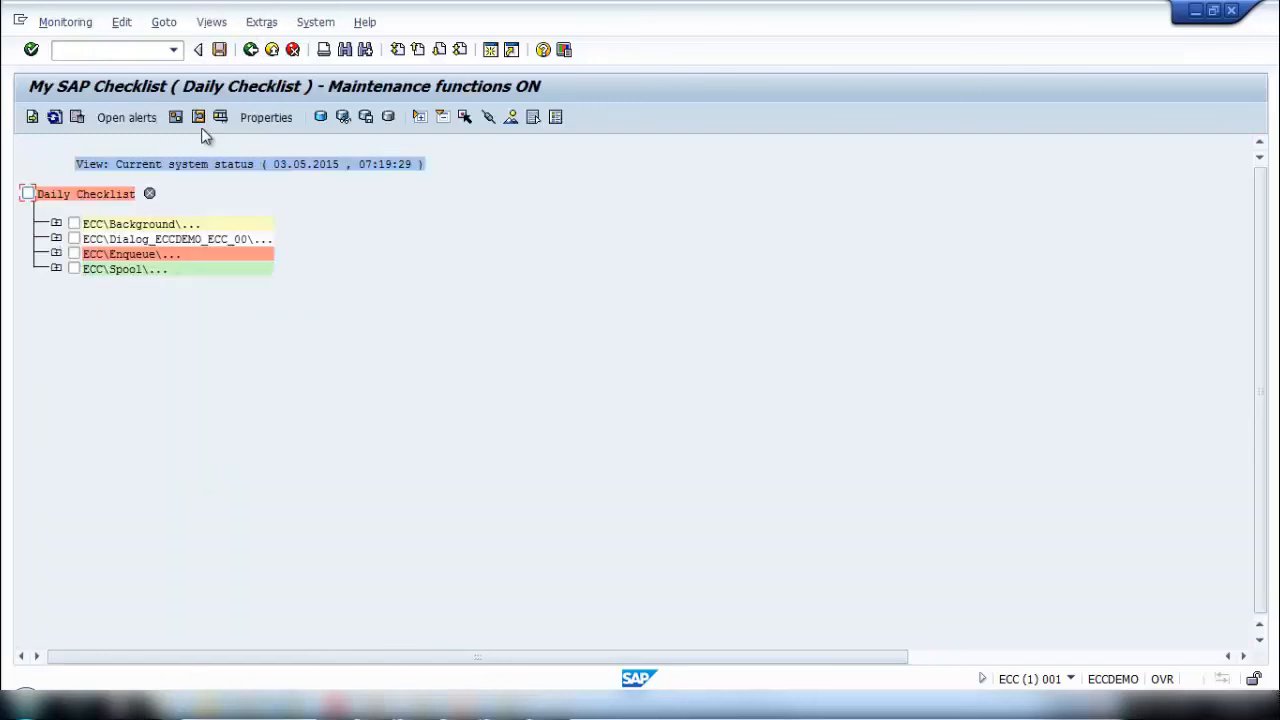
{"action": "left_click", "coordinate": [251, 50]}
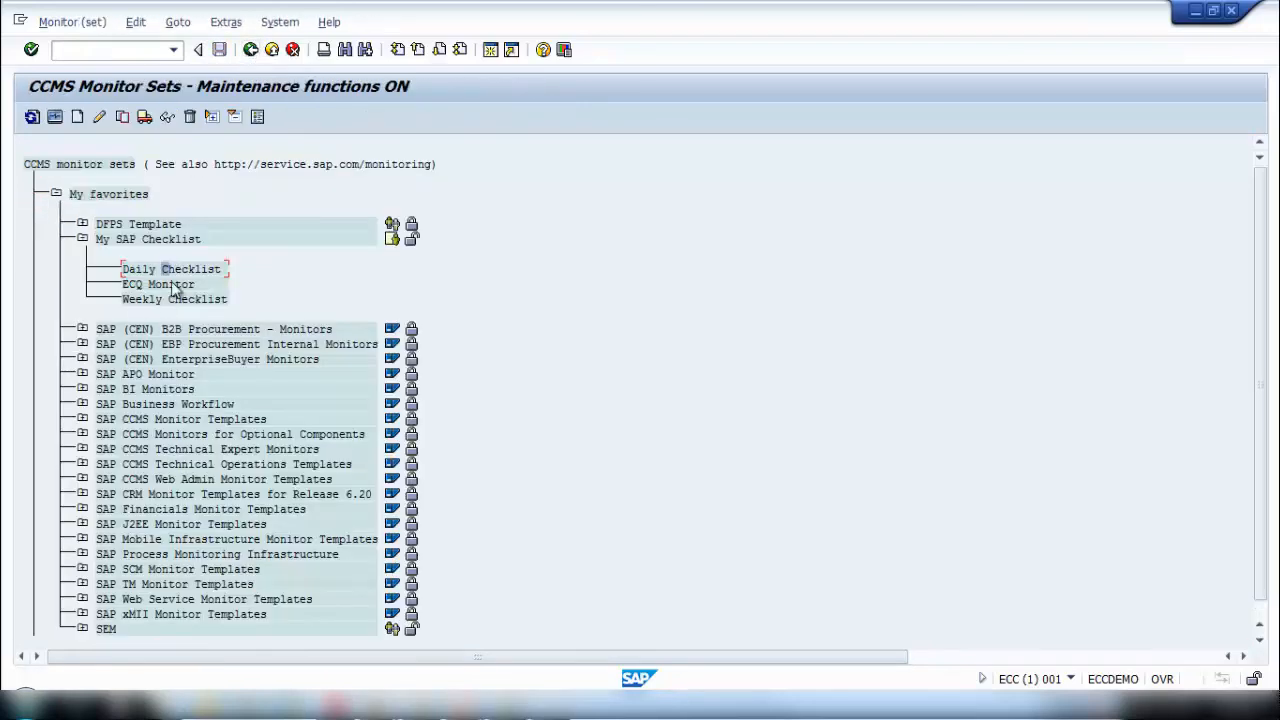
{"action": "double_click", "coordinate": [171, 271]}
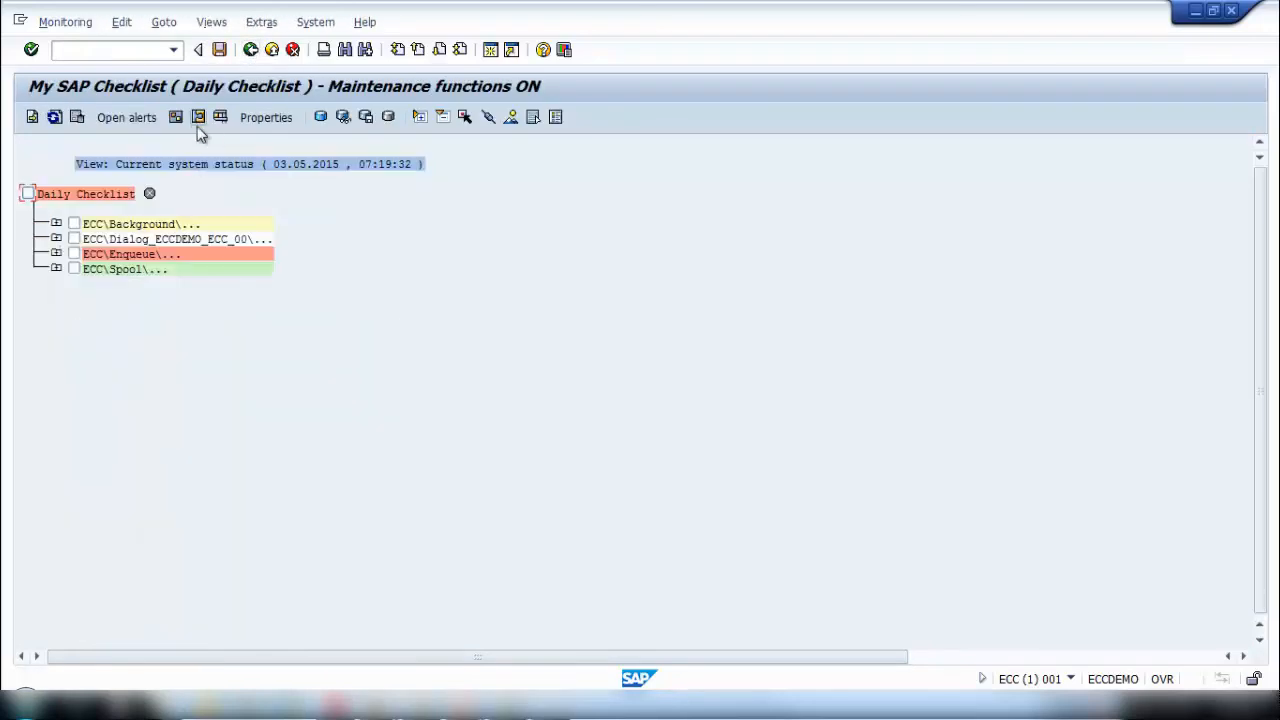
{"action": "left_click", "coordinate": [251, 50]}
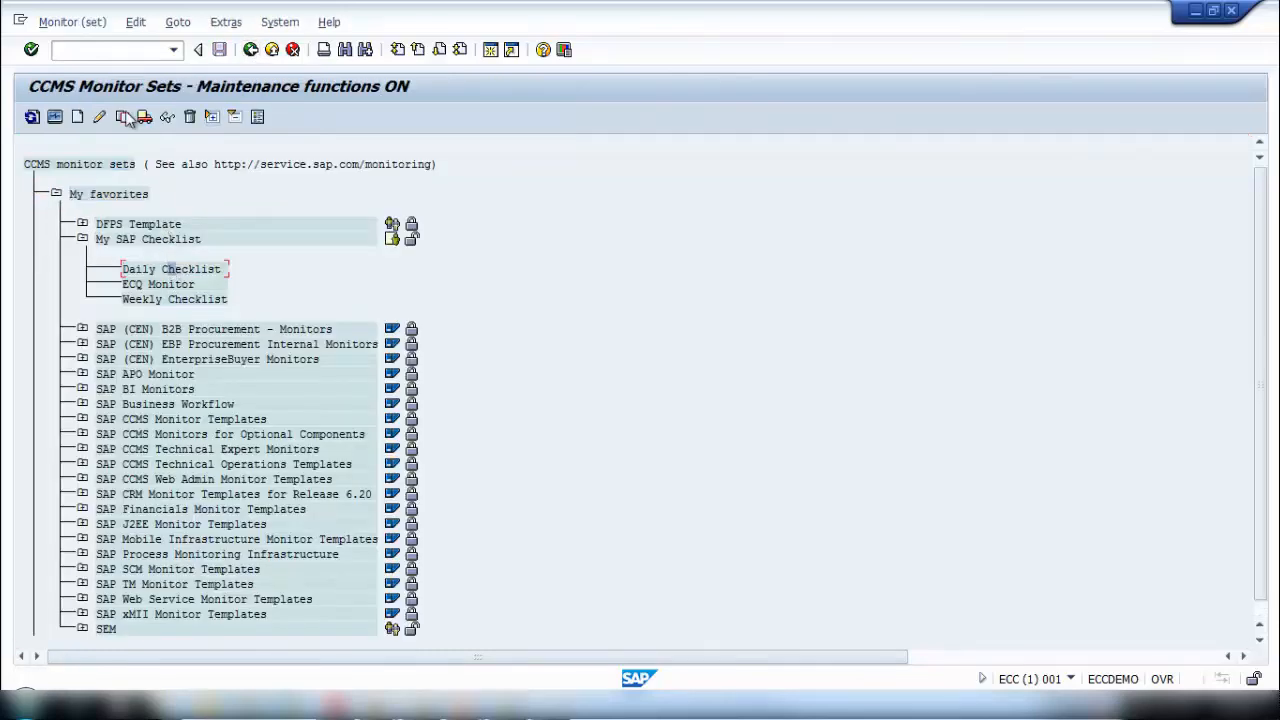
{"action": "left_click", "coordinate": [164, 285]}
{"action": "double_click", "coordinate": [164, 286]}
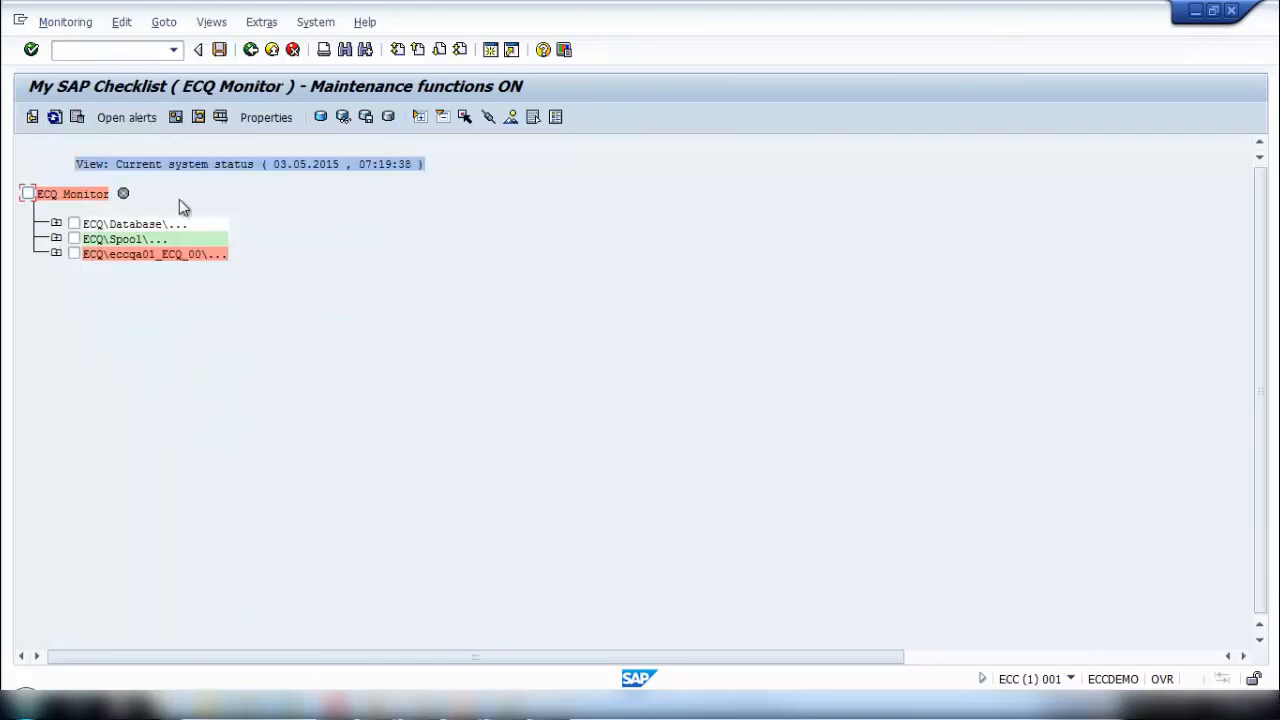
{"action": "left_click", "coordinate": [251, 50]}
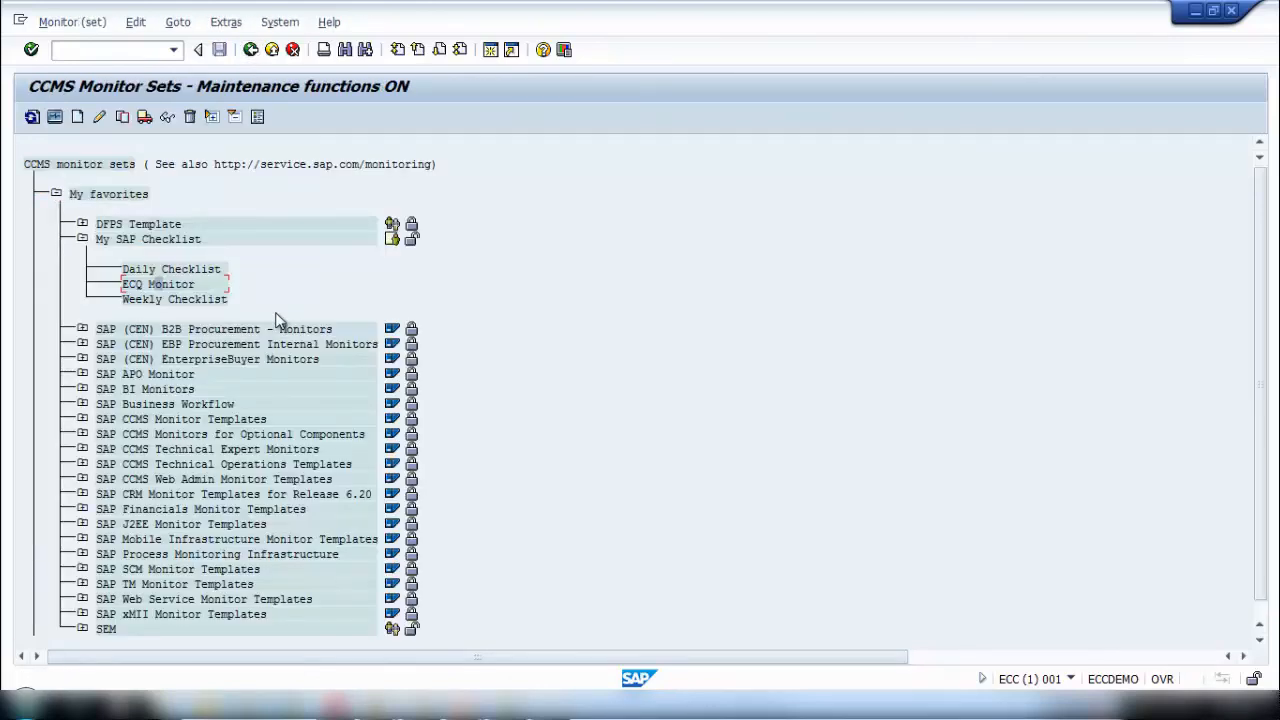